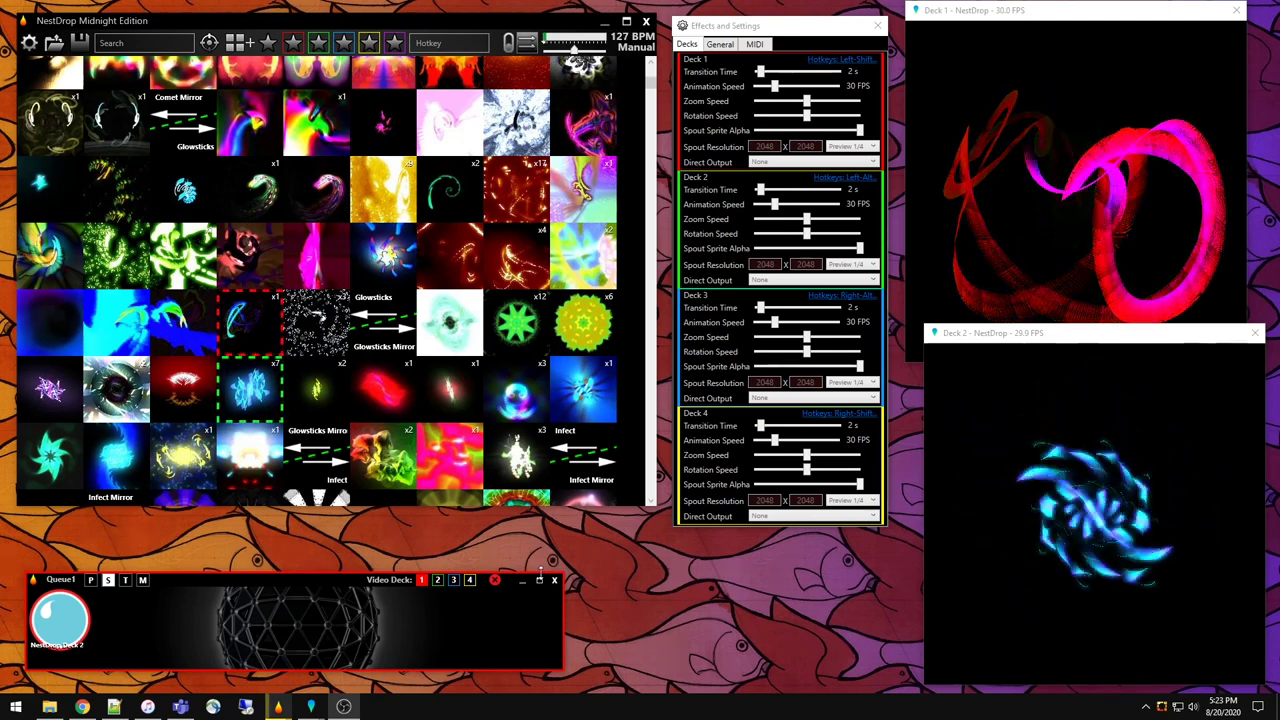
Step: Load the yellow fiery preset on Deck 1 and a dark, sparkly preset on Deck 2
{"action": "left_click", "coordinate": [370, 186]}
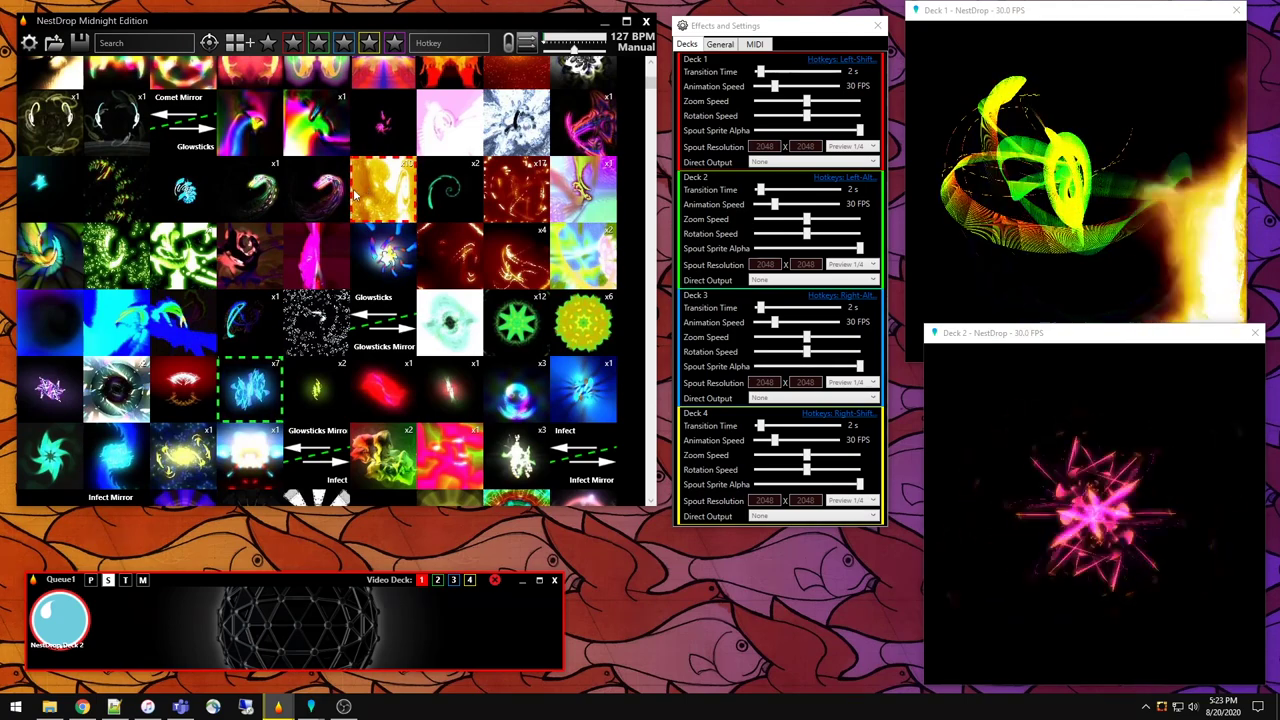
{"action": "left_click", "coordinate": [516, 457]}
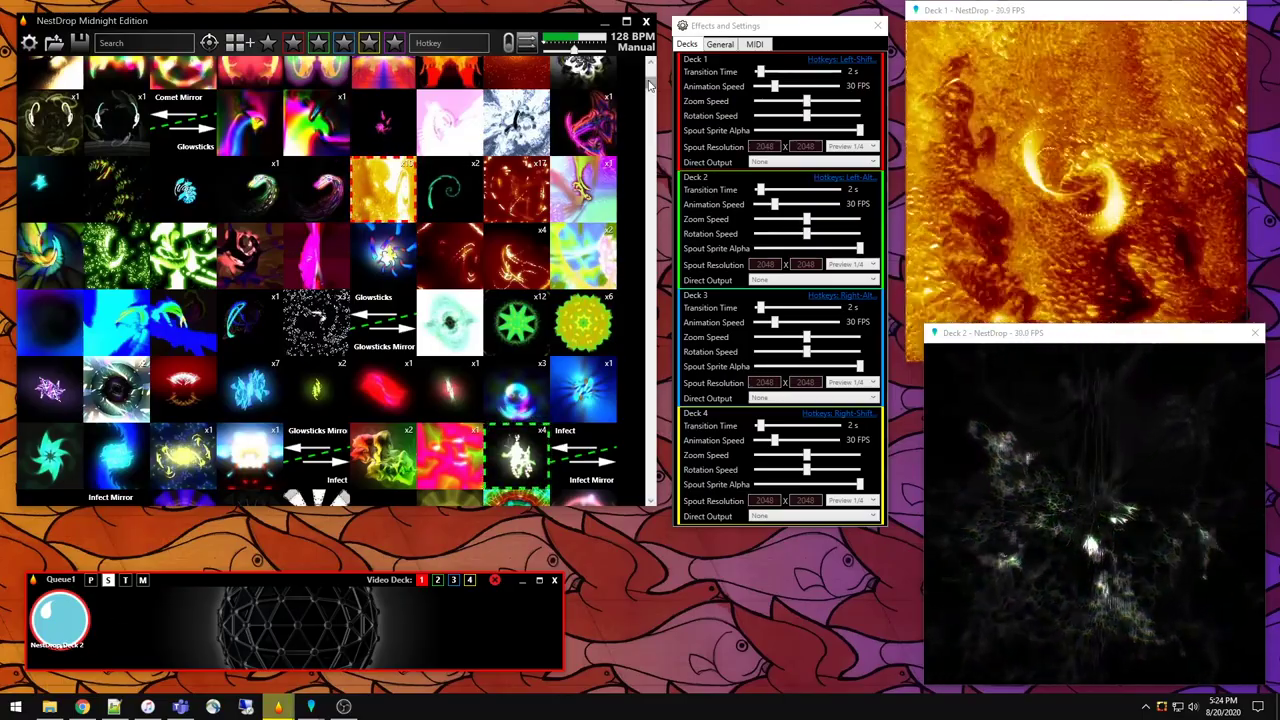
Step: Overlay Deck 2's output on Deck 1 using the Deck 2 spout sprite in Queue1
{"action": "scroll", "coordinate": [600, 370], "scroll_direction": "down", "scroll_amount": 20}
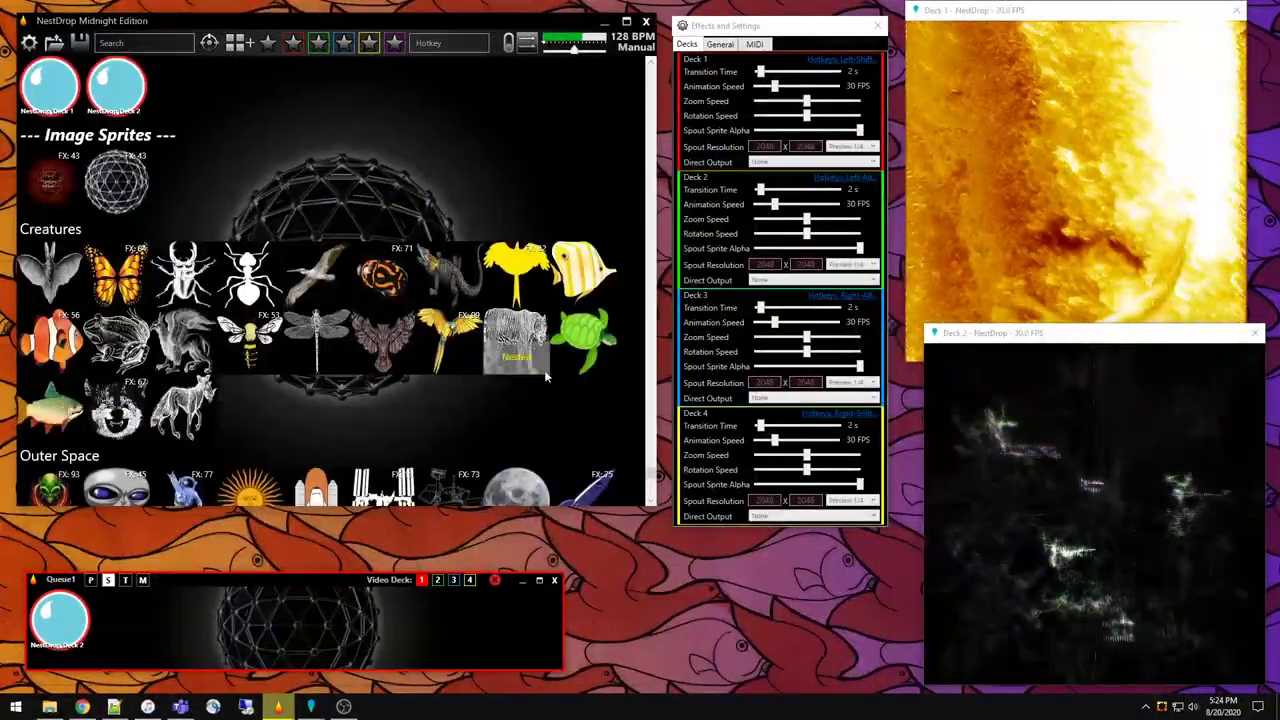
{"action": "scroll", "coordinate": [546, 377], "scroll_direction": "up", "scroll_amount": 3}
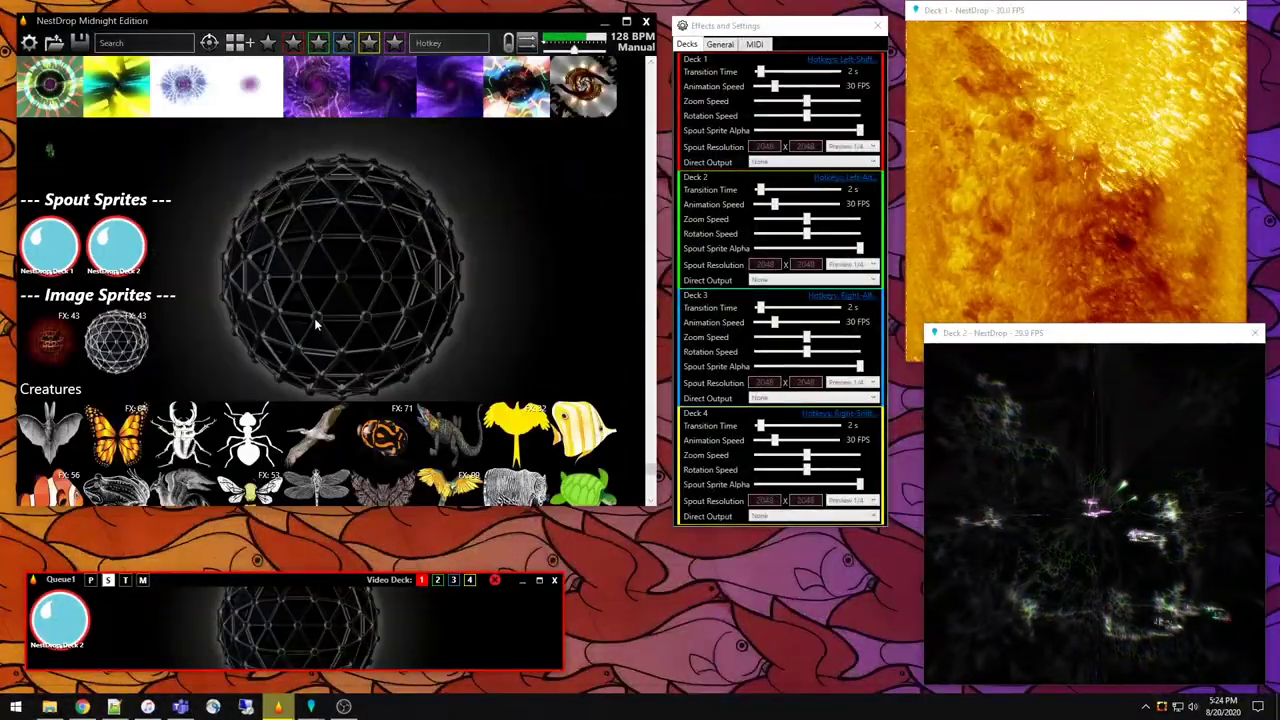
{"action": "left_click", "coordinate": [210, 43]}
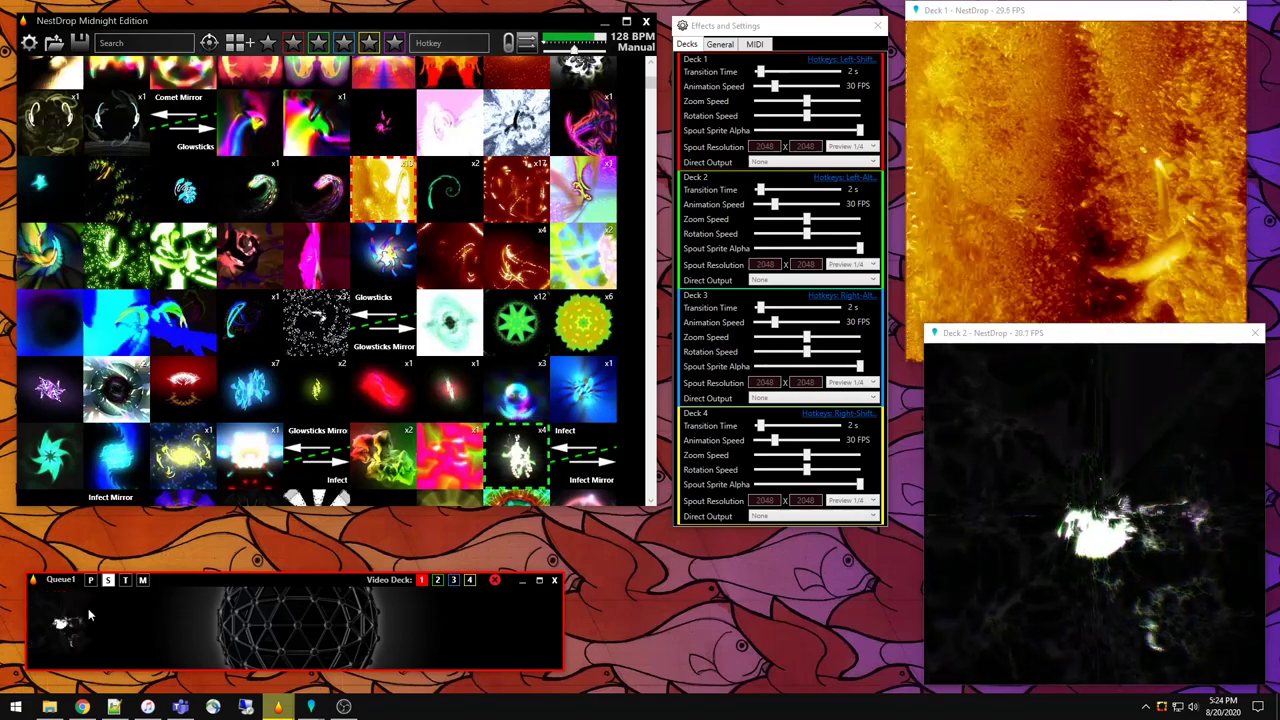
{"action": "left_click", "coordinate": [68, 606]}
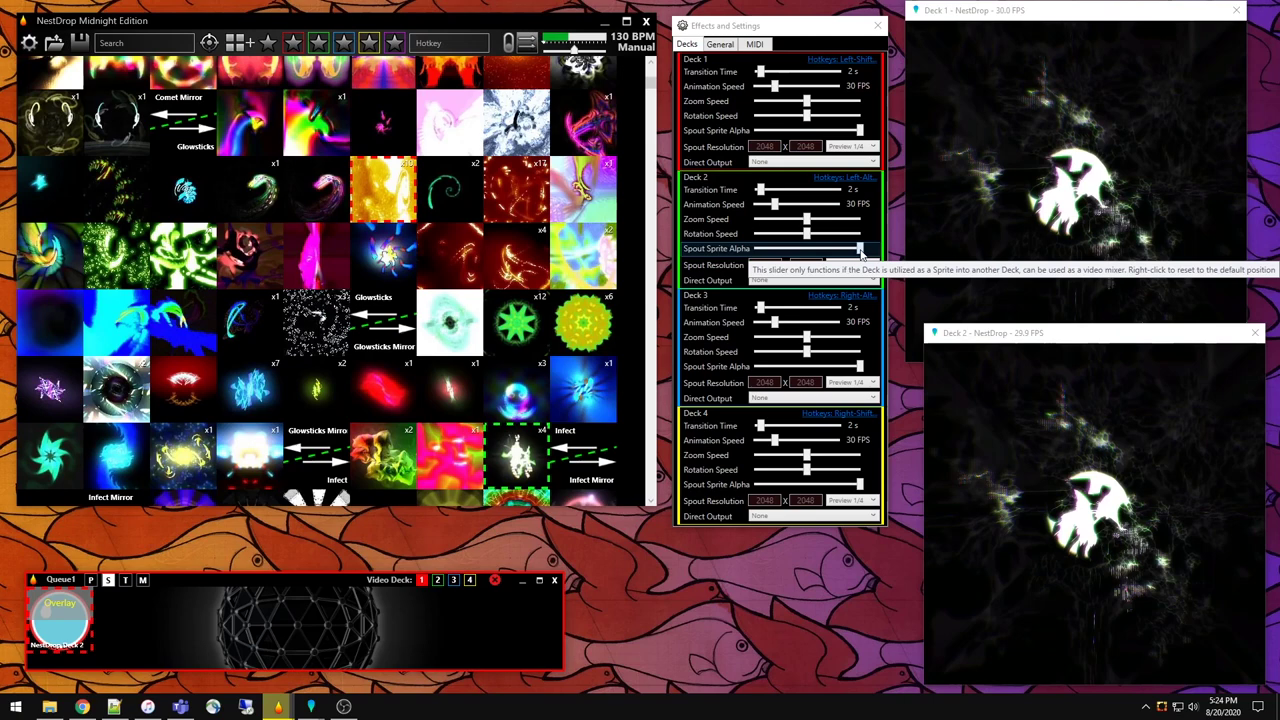
Step: Lower Deck 2's Spout Sprite Alpha to zero, then raise it to a partial transparency
{"action": "left_click_drag", "start_coordinate": [860, 250], "coordinate": [757, 257]}
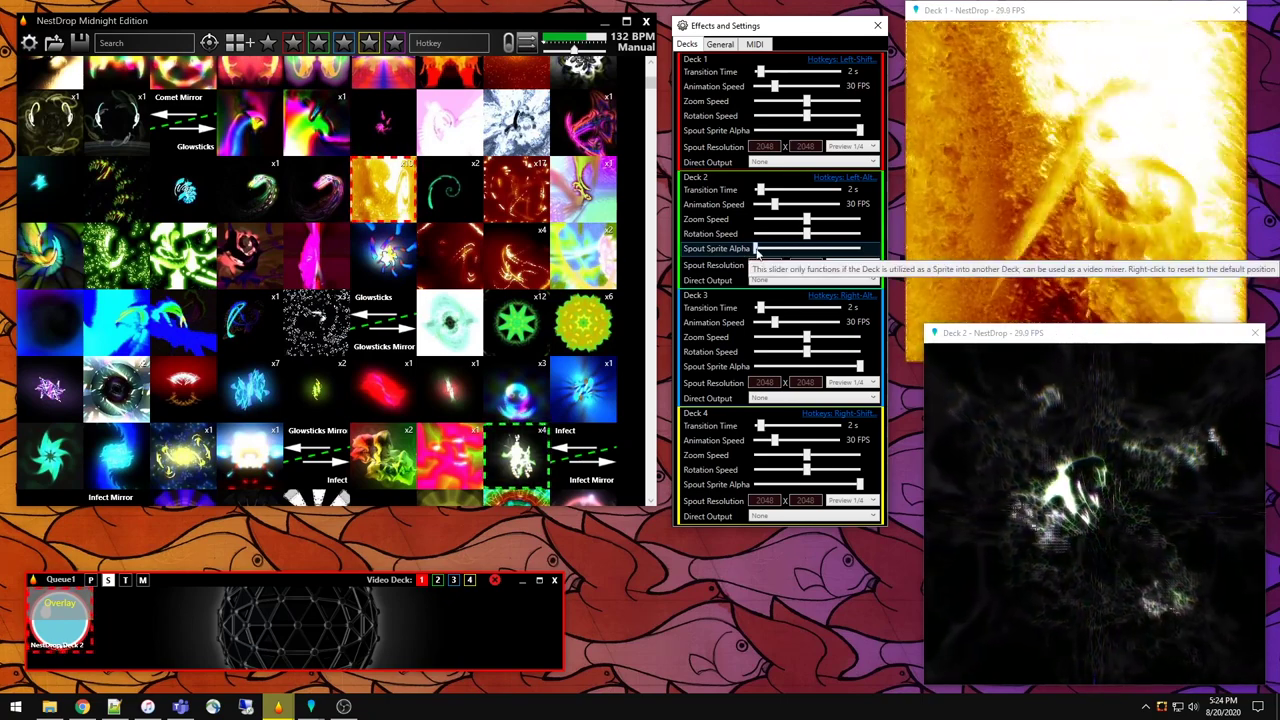
{"action": "left_click_drag", "start_coordinate": [757, 255], "coordinate": [800, 257]}
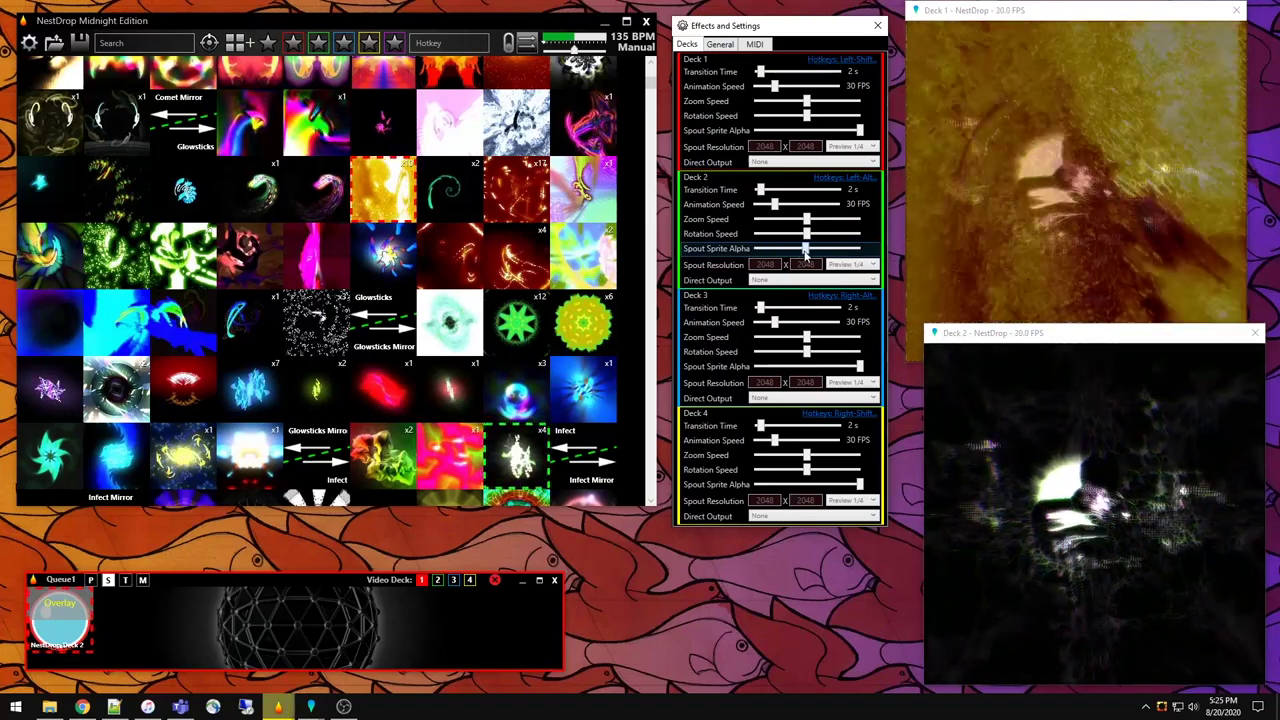
{"action": "mouse_move", "coordinate": [806, 254]}
{"action": "left_mouse_down"}
{"action": "mouse_move", "coordinate": [854, 252]}
{"action": "mouse_move", "coordinate": [786, 252]}
{"action": "mouse_move", "coordinate": [846, 256]}
{"action": "mouse_move", "coordinate": [801, 250]}
{"action": "left_mouse_up"}
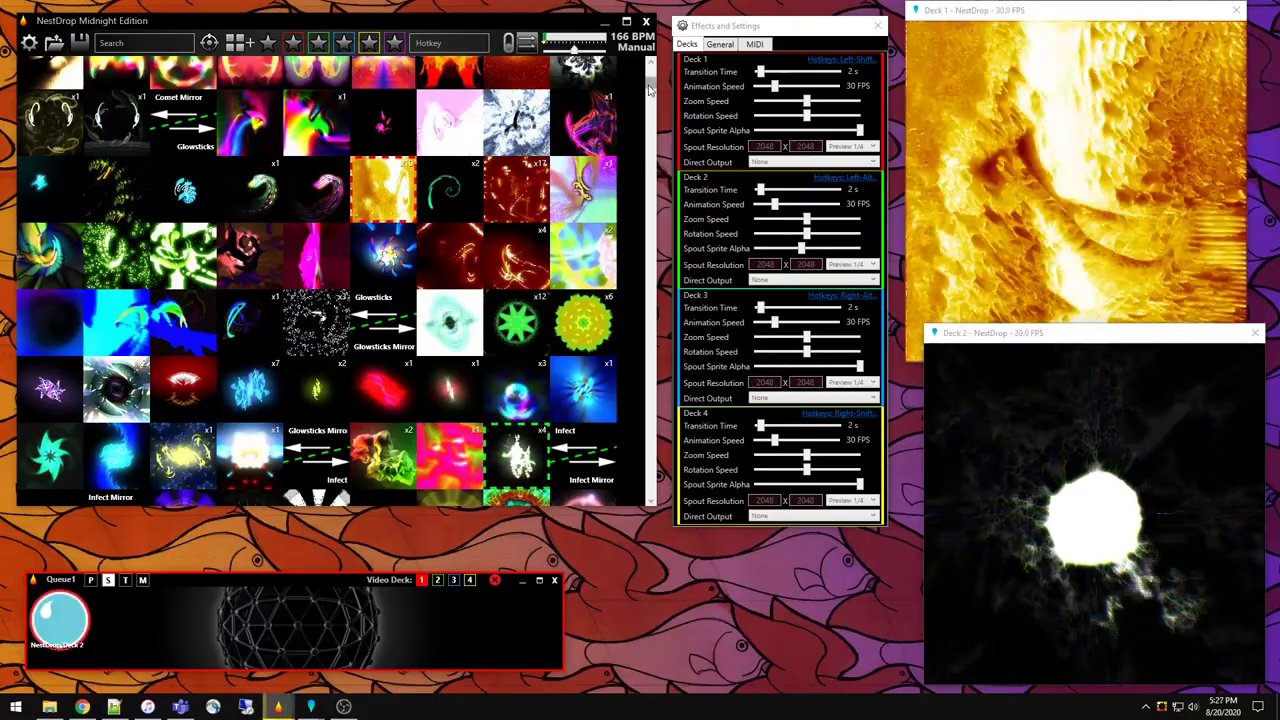
Step: Find the Outer Space sprite collection and overlay the space shuttle sprite on Deck 1
{"action": "scroll", "coordinate": [634, 306], "scroll_direction": "down", "scroll_amount": 5}
{"action": "left_click_drag", "start_coordinate": [634, 306], "coordinate": [648, 480]}
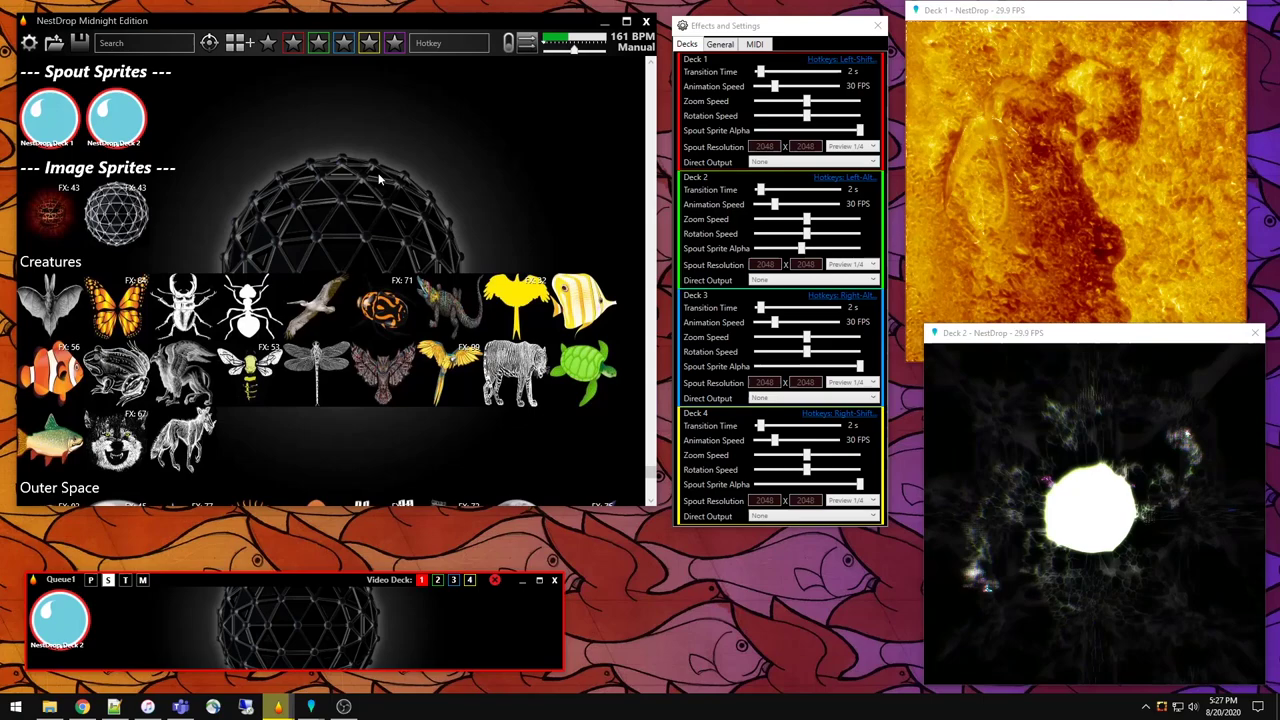
{"action": "scroll", "coordinate": [450, 290], "scroll_direction": "down", "scroll_amount": 4}
{"action": "scroll", "coordinate": [553, 318], "scroll_direction": "up", "scroll_amount": 3}
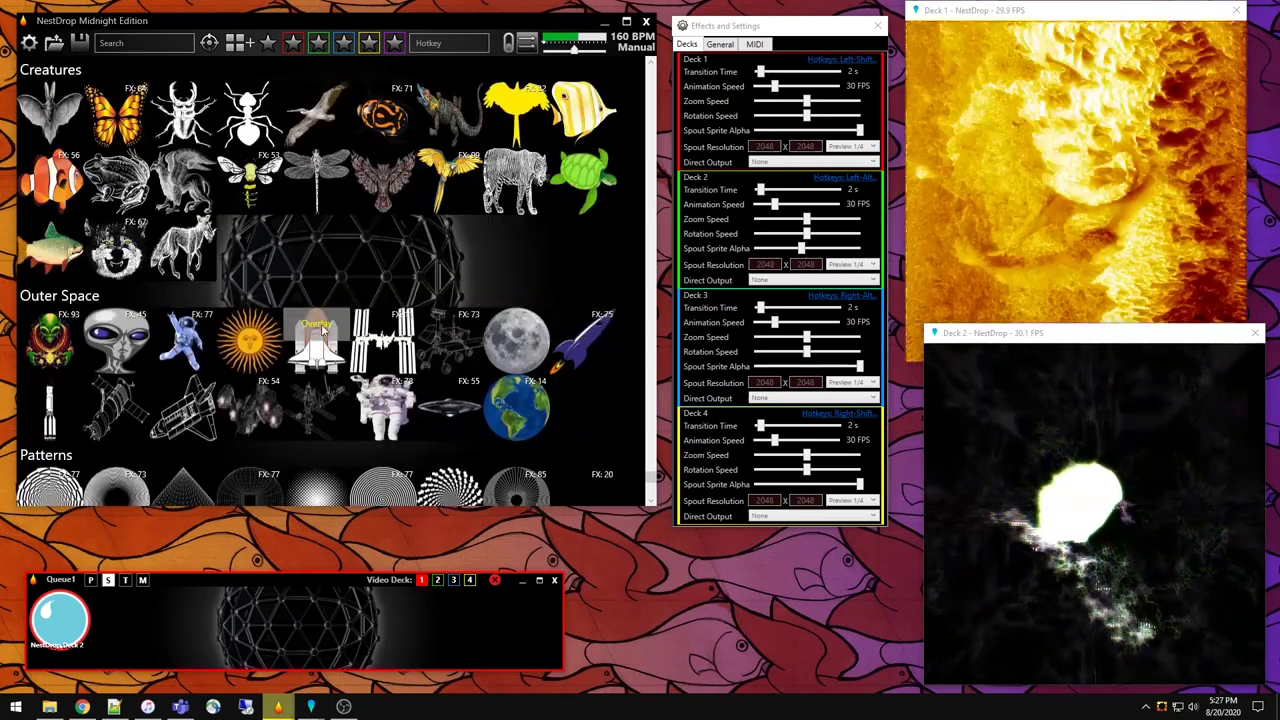
{"action": "left_click", "coordinate": [321, 323]}
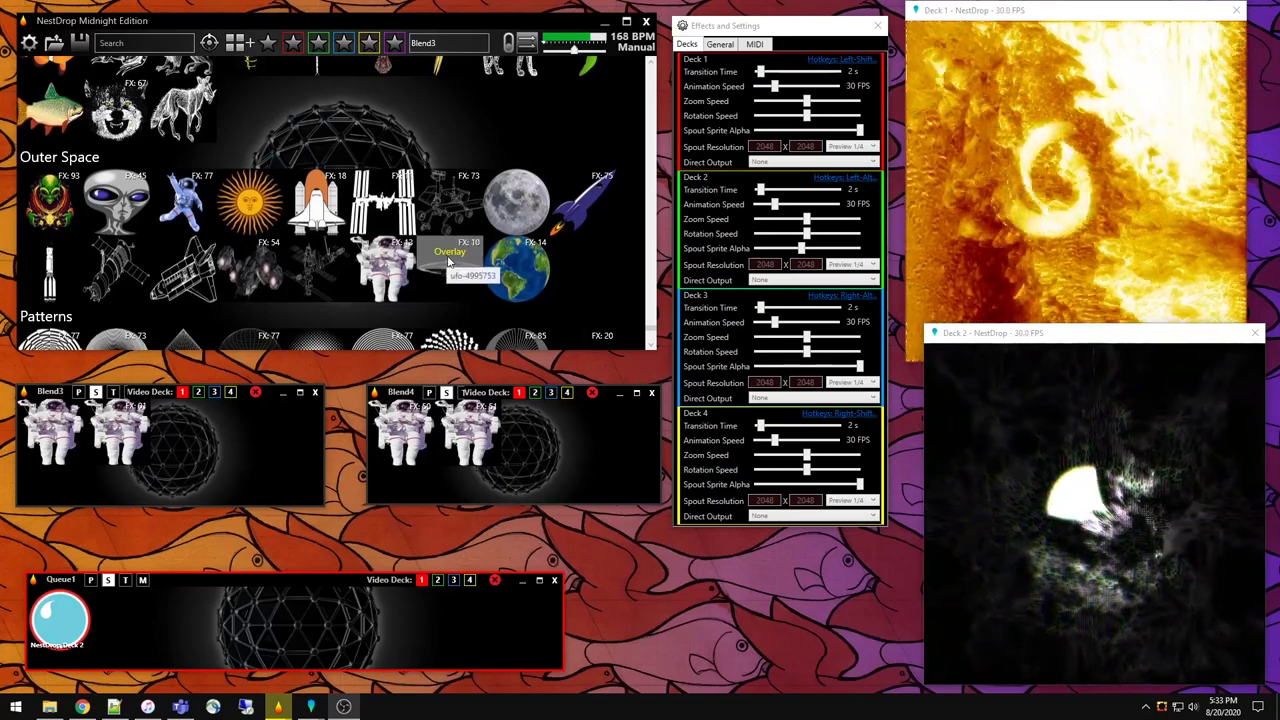
{"action": "left_click", "coordinate": [456, 259]}
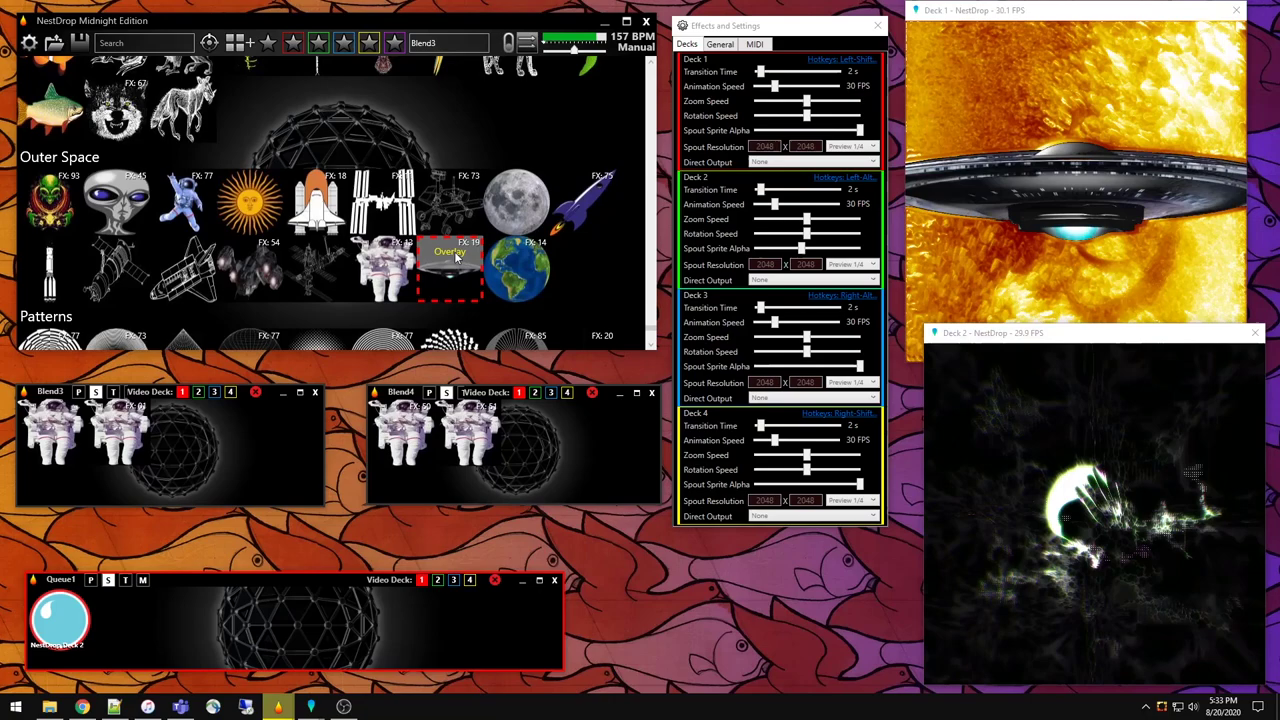
{"action": "left_click", "coordinate": [454, 251]}
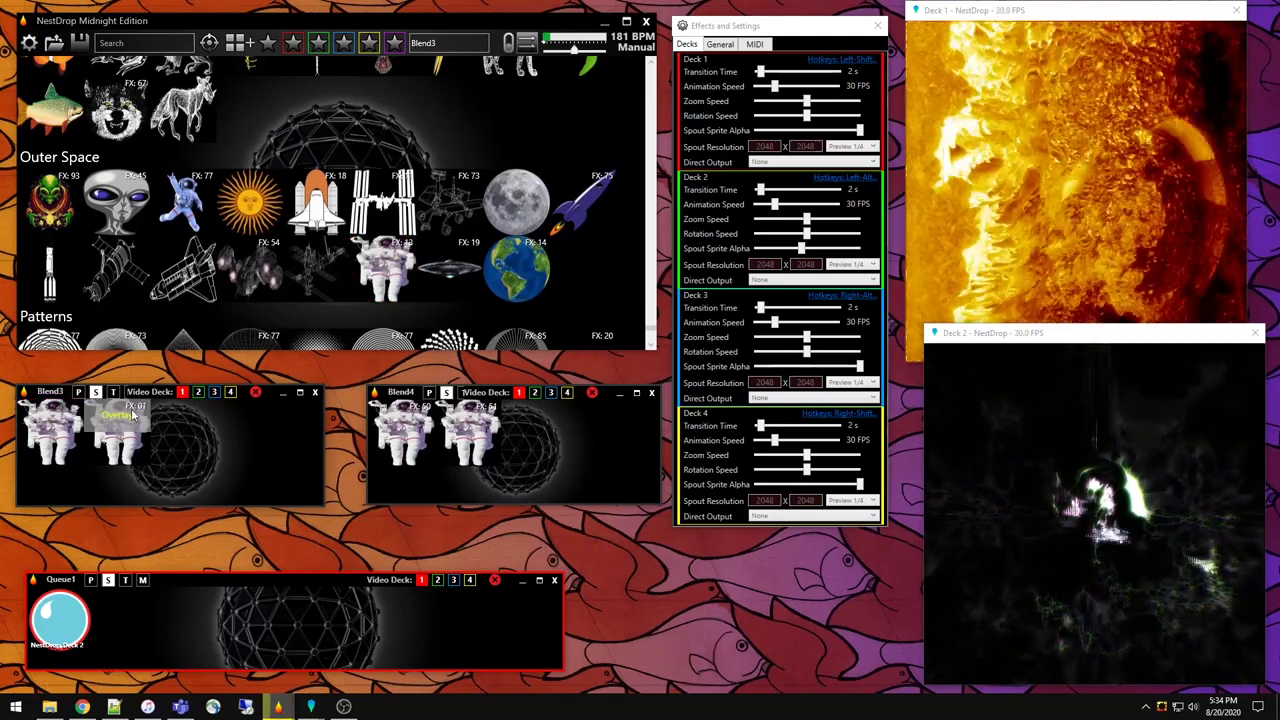
{"action": "left_click", "coordinate": [131, 410]}
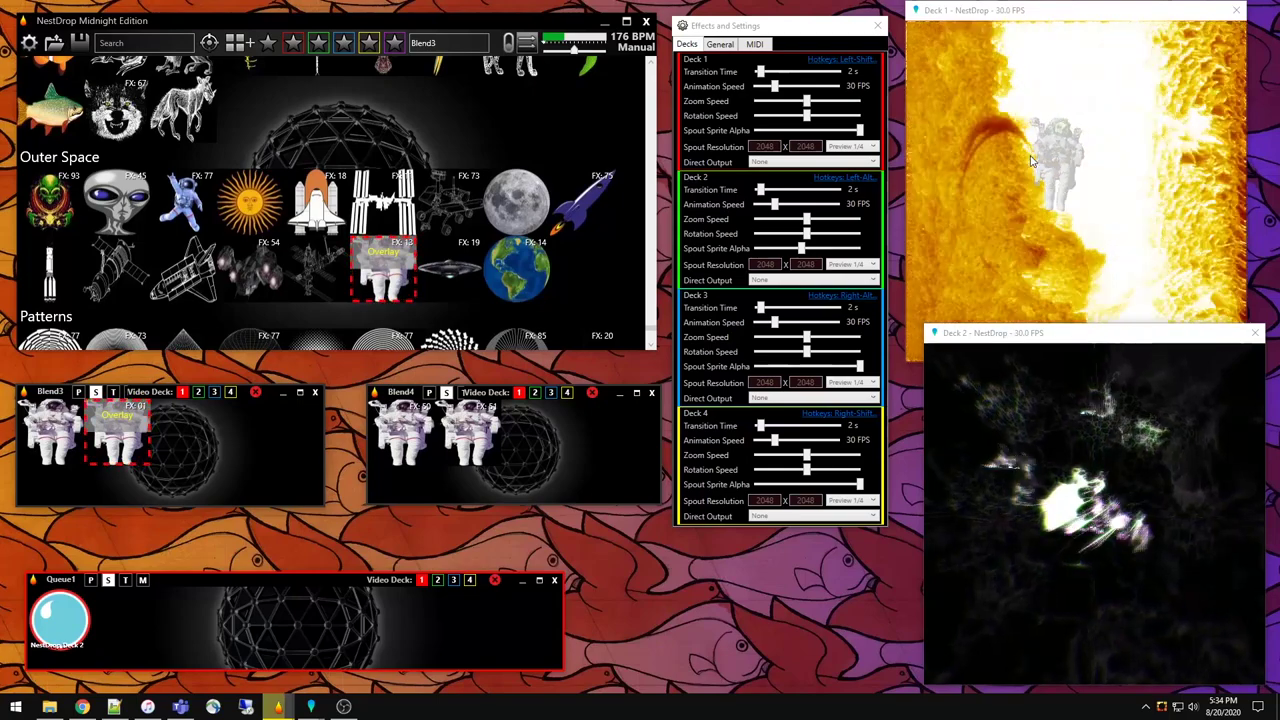
{"action": "left_click", "coordinate": [46, 414]}
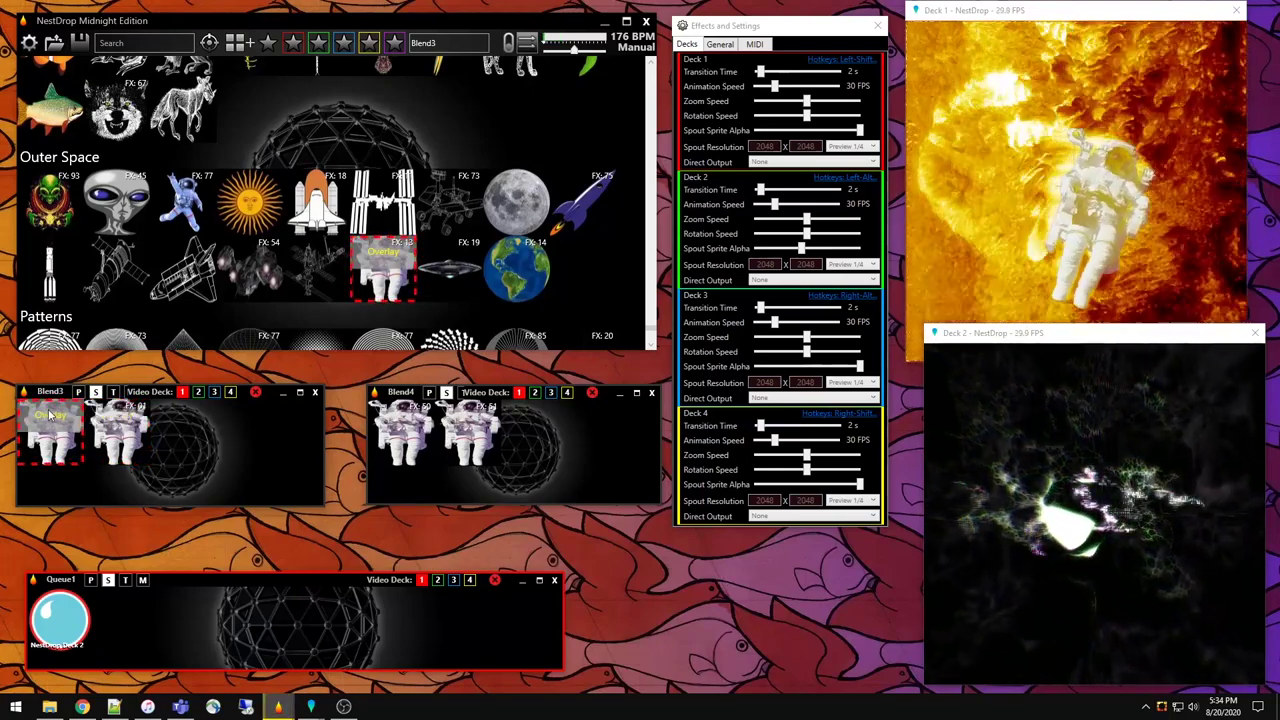
{"action": "left_click", "coordinate": [121, 415]}
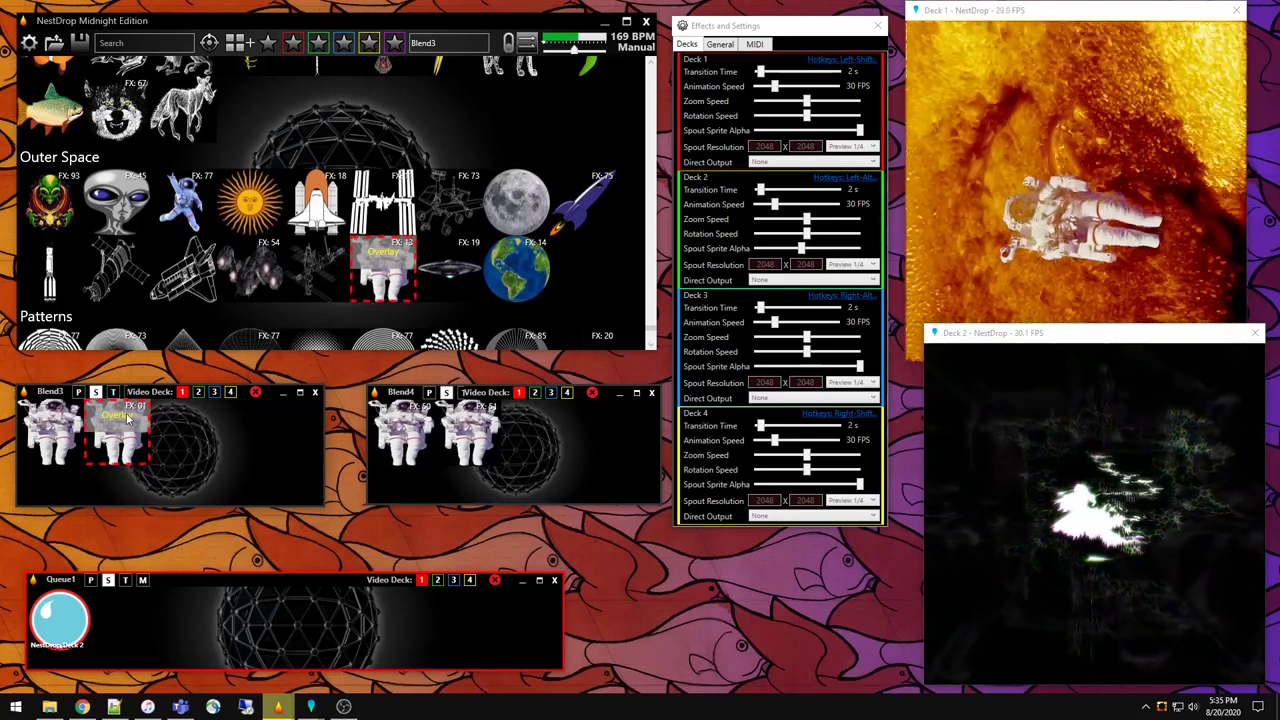
{"action": "left_click", "coordinate": [126, 419]}
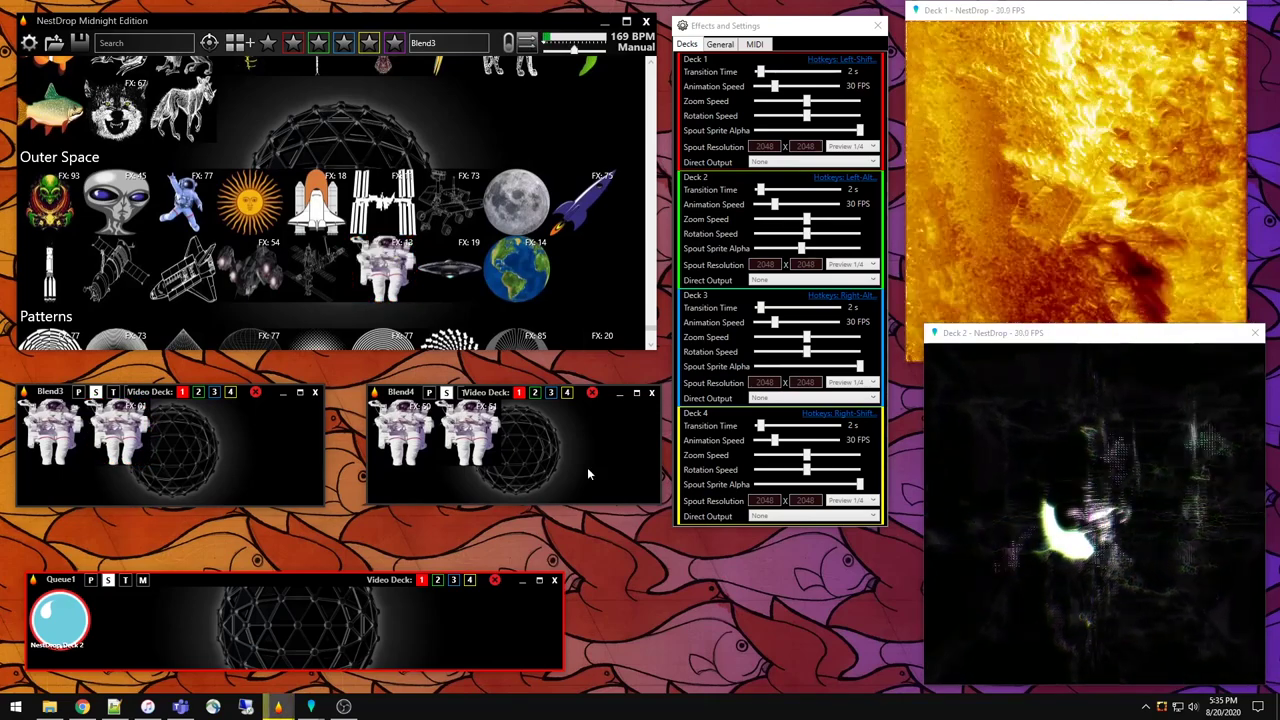
Step: Alternate Deck 1's overlay between Blend4's first and second astronaut sprites, twice each
{"action": "left_click", "coordinate": [405, 421]}
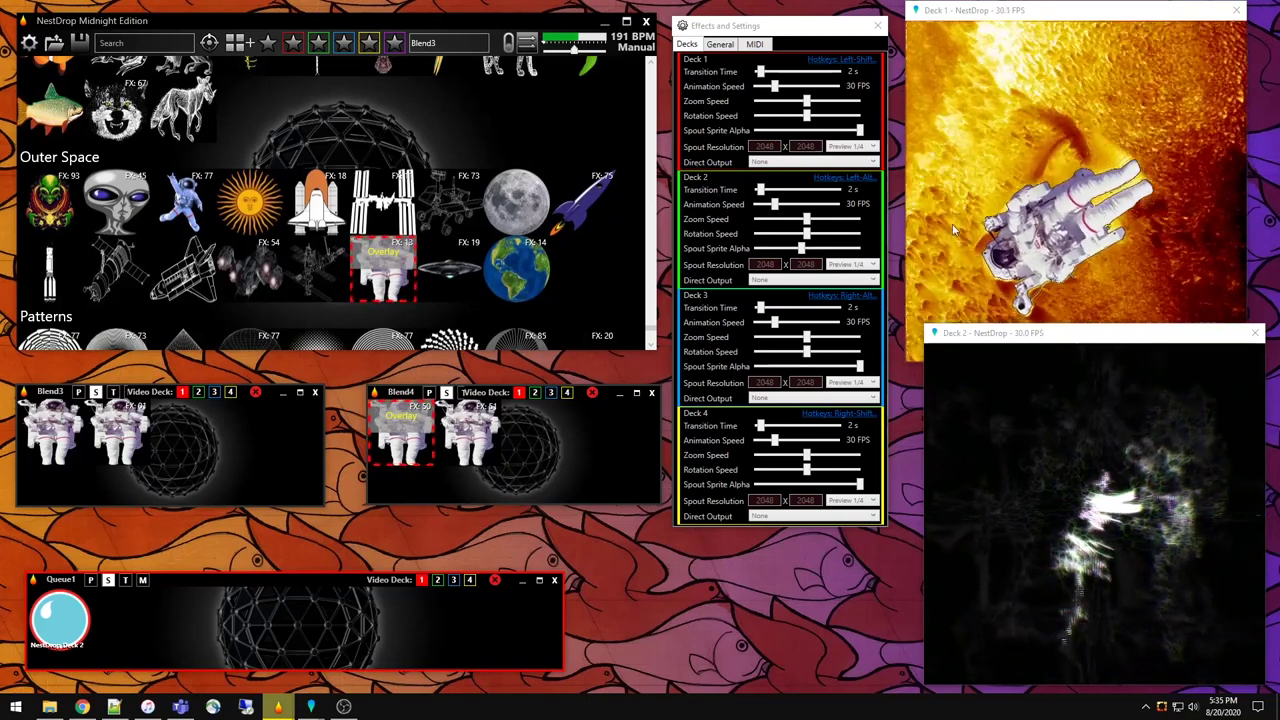
{"action": "left_click", "coordinate": [480, 414]}
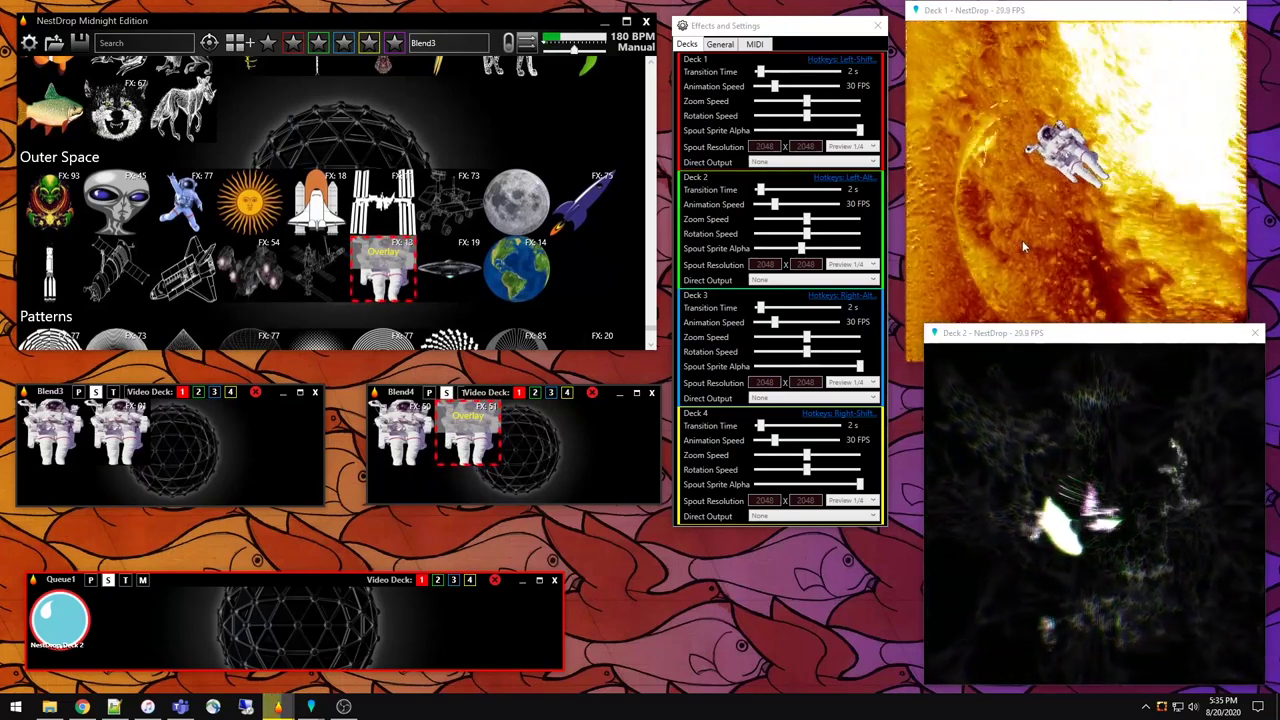
{"action": "left_click", "coordinate": [436, 458]}
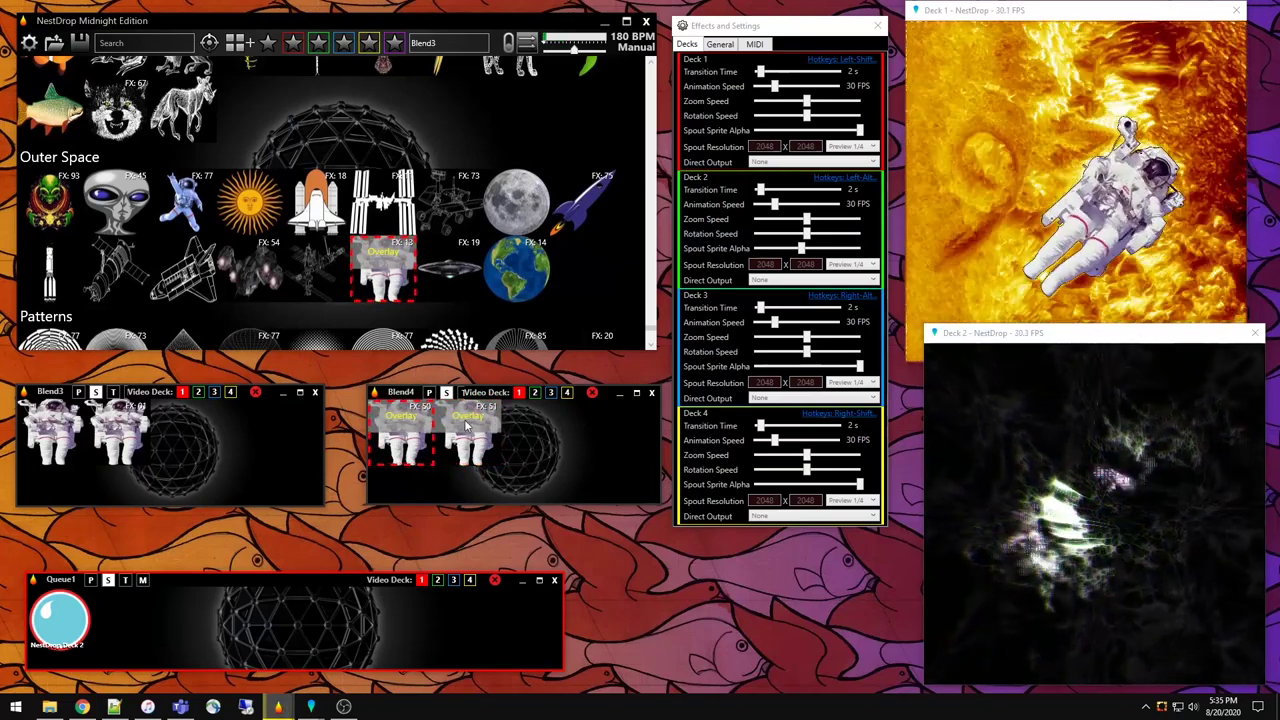
{"action": "left_click", "coordinate": [466, 428]}
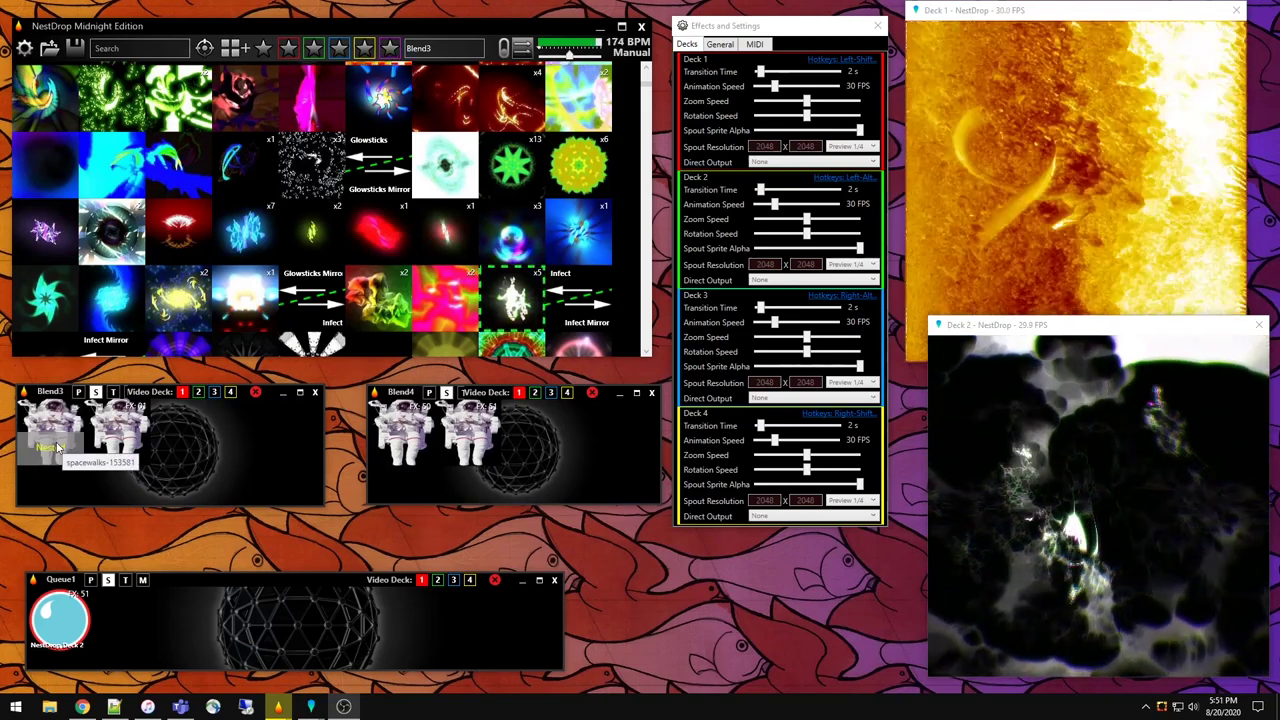
Step: Overlay Blend3's first astronaut sprite on Deck 1
{"action": "left_click", "coordinate": [58, 449]}
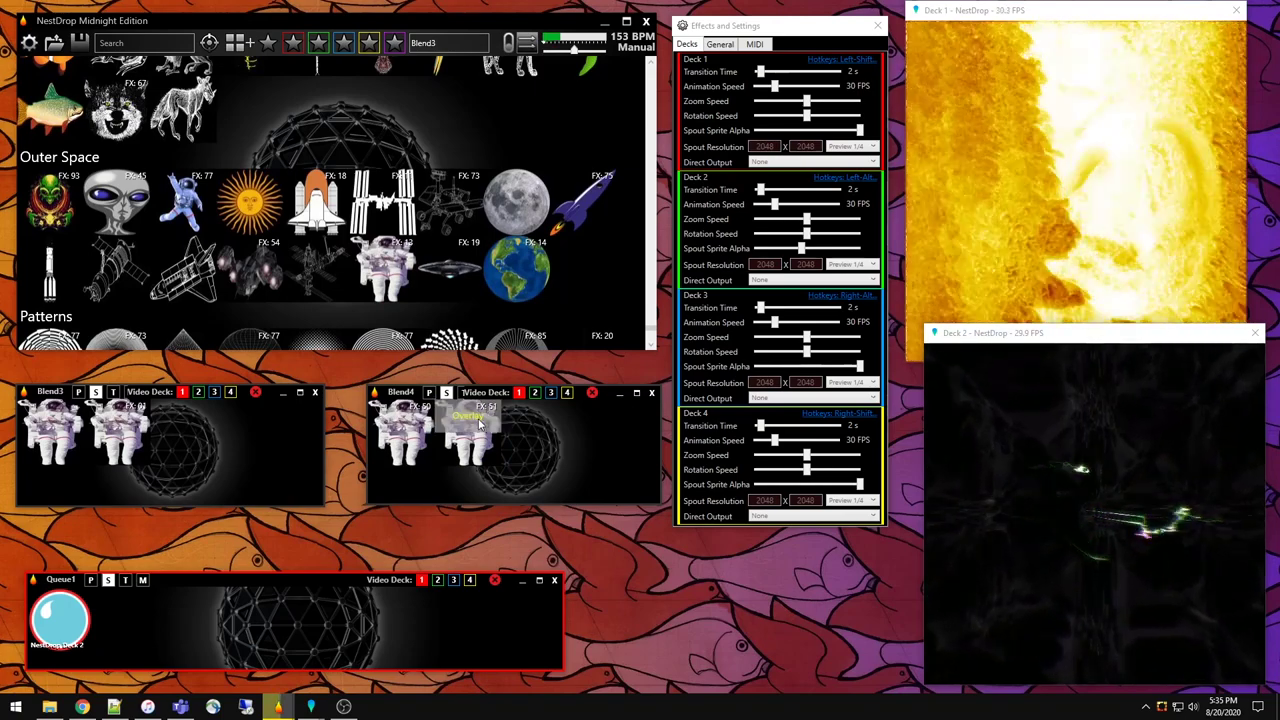
Step: Re-enable Deck 2's spout sprite on Deck 1, toggle it off and on, and lower its alpha
{"action": "scroll", "coordinate": [468, 200], "scroll_direction": "up", "scroll_amount": 15}
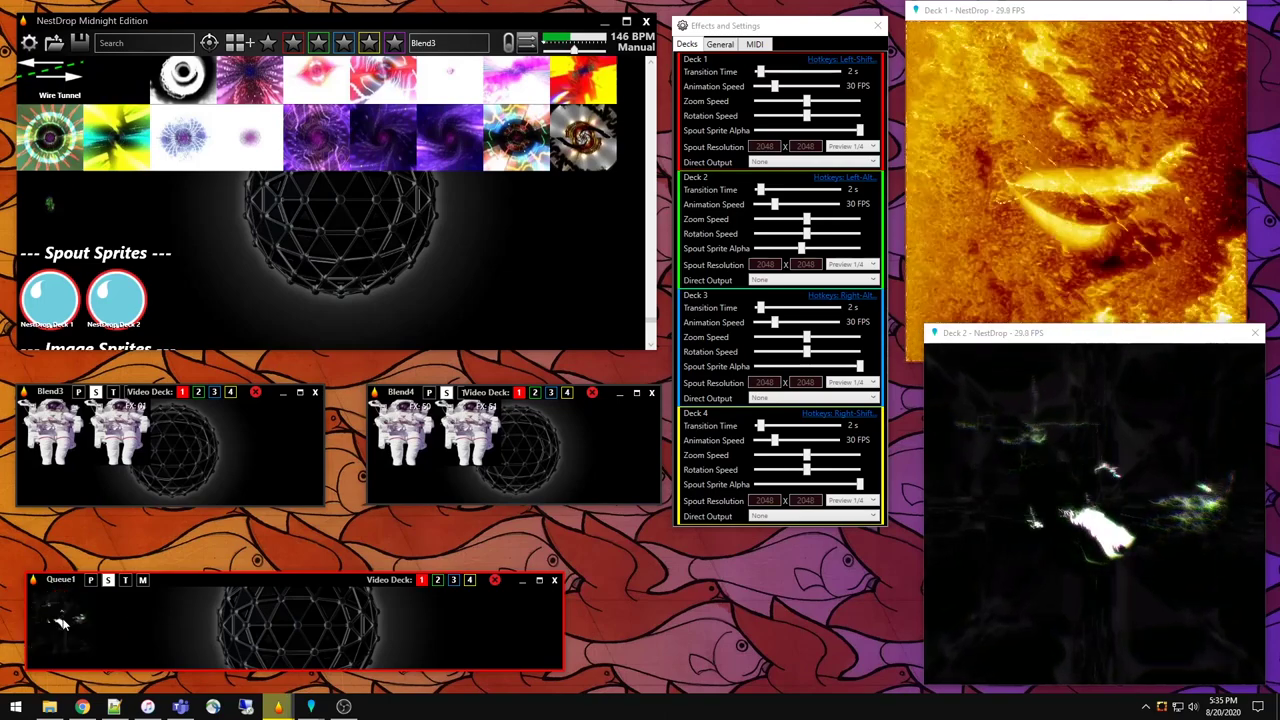
{"action": "scroll", "coordinate": [258, 296], "scroll_direction": "down", "scroll_amount": 1}
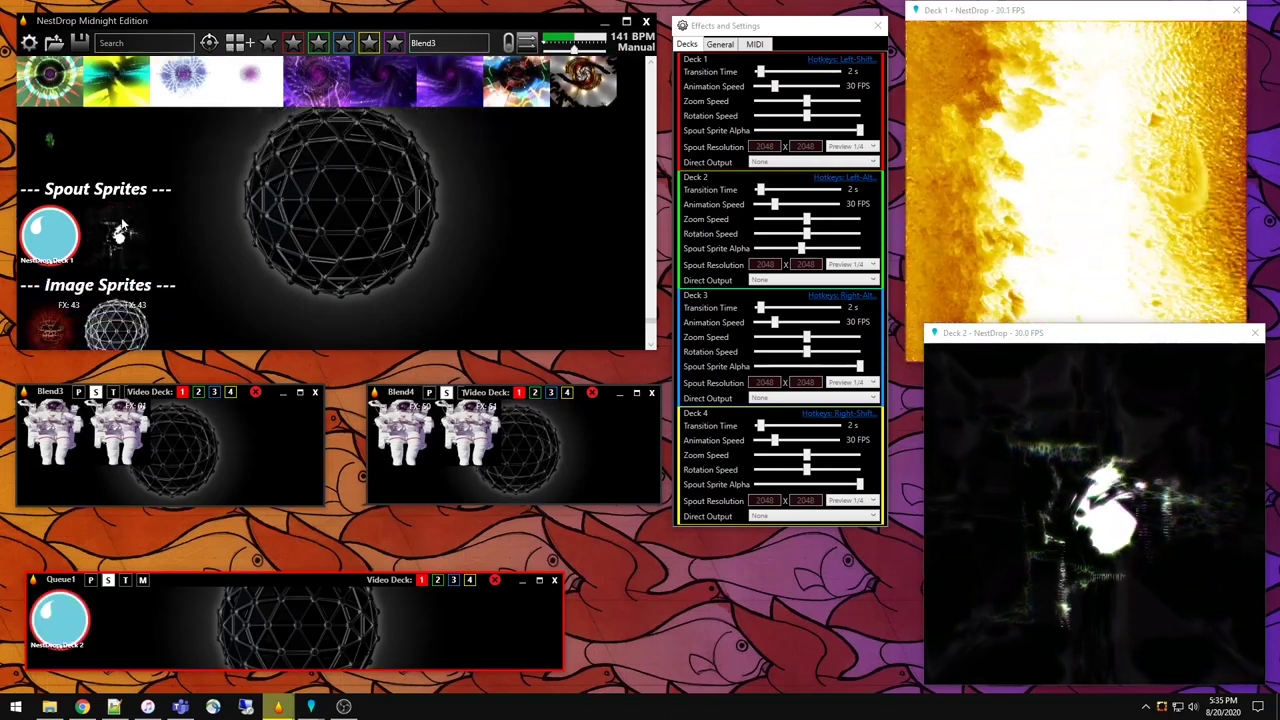
{"action": "left_click", "coordinate": [118, 230]}
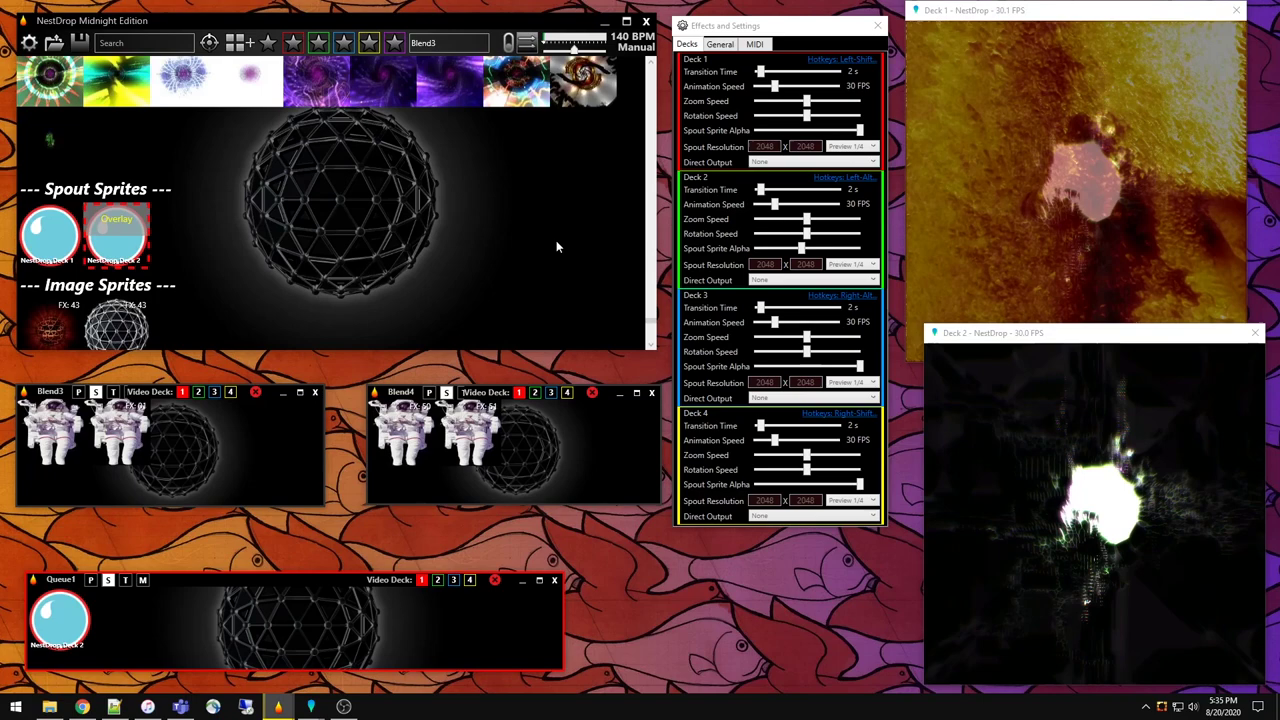
{"action": "left_click_drag", "start_coordinate": [801, 248], "coordinate": [876, 254]}
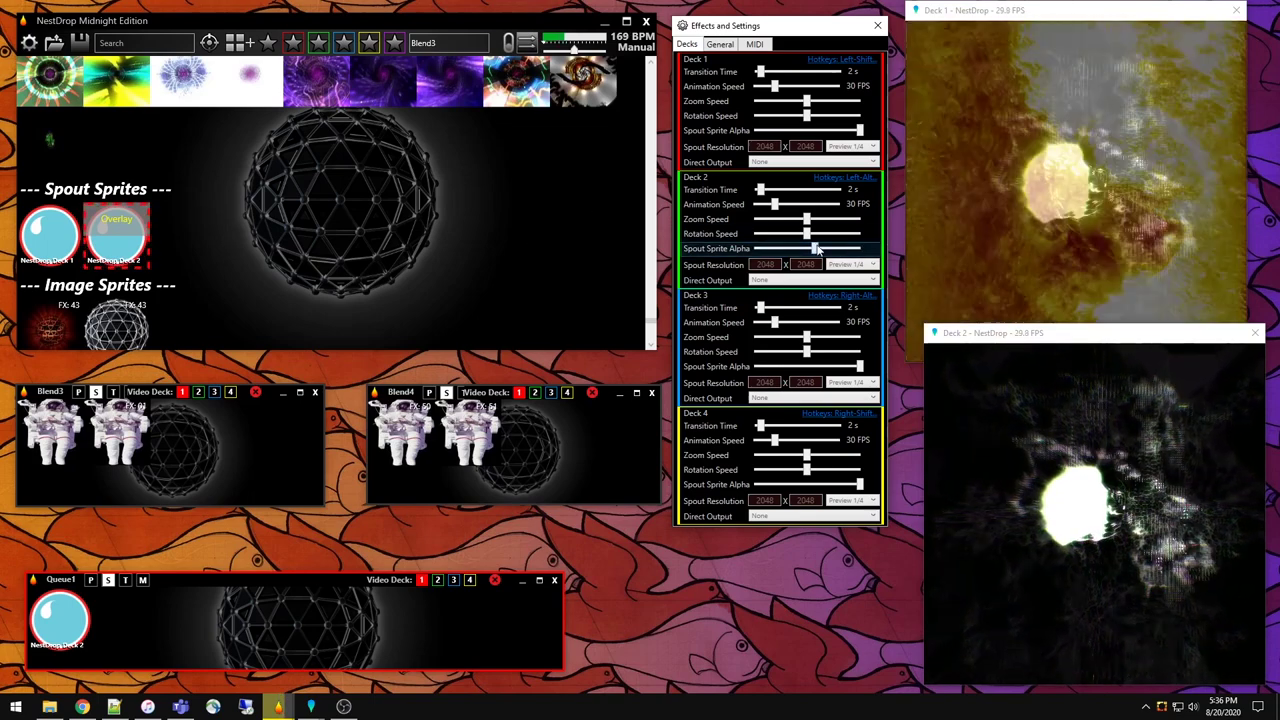
{"action": "left_click", "coordinate": [128, 235]}
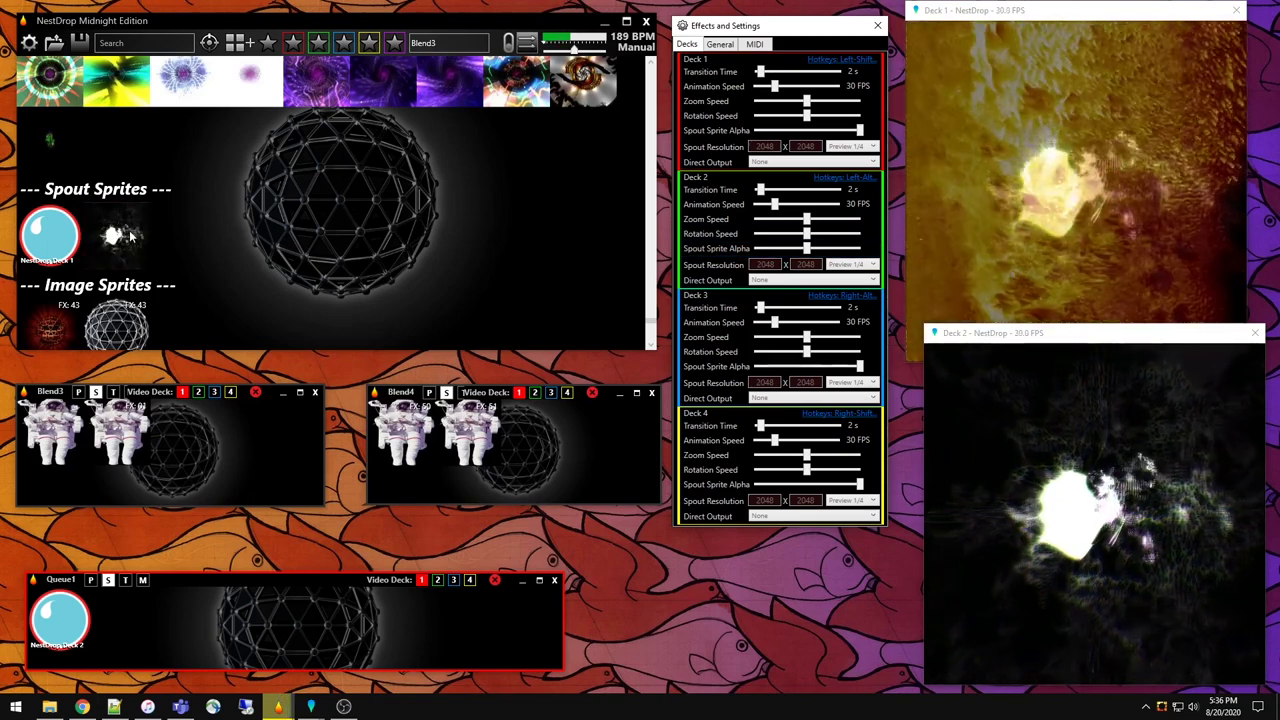
{"action": "left_click", "coordinate": [128, 235]}
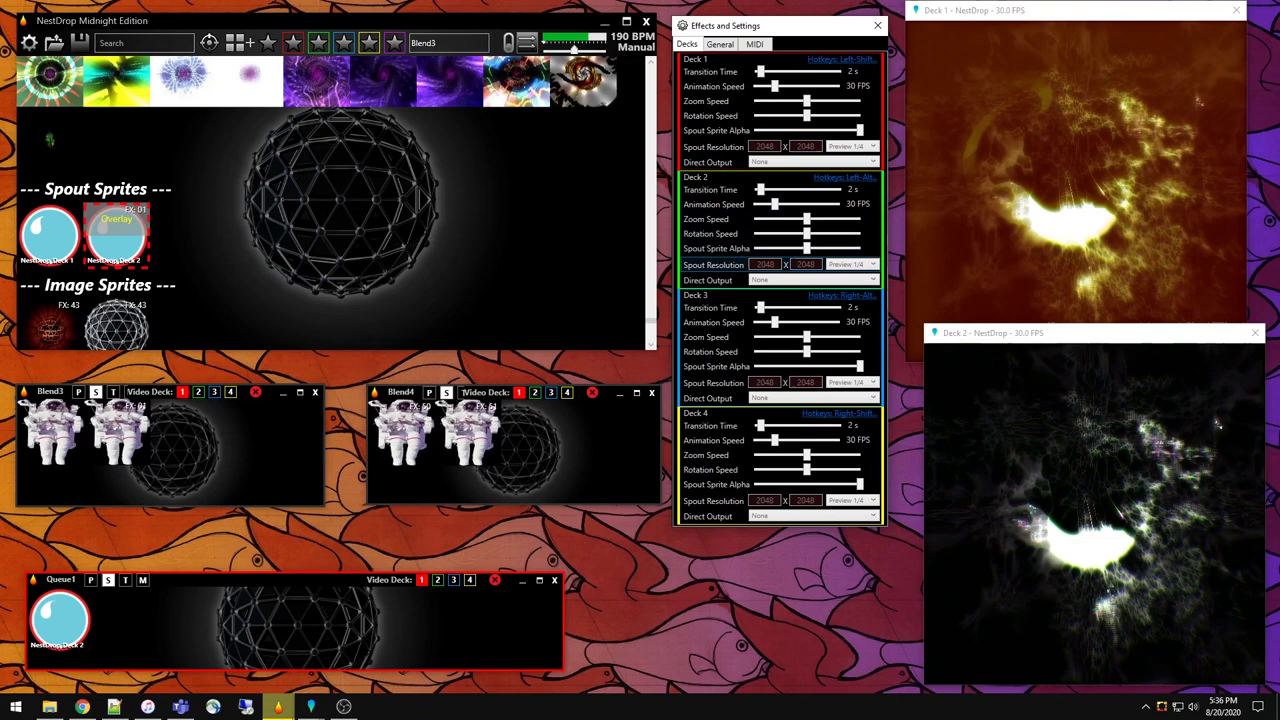
{"action": "mouse_move", "coordinate": [808, 248]}
{"action": "left_mouse_down"}
{"action": "mouse_move", "coordinate": [775, 249]}
{"action": "mouse_move", "coordinate": [829, 262]}
{"action": "mouse_move", "coordinate": [757, 264]}
{"action": "mouse_move", "coordinate": [818, 262]}
{"action": "mouse_move", "coordinate": [800, 253]}
{"action": "left_mouse_up"}
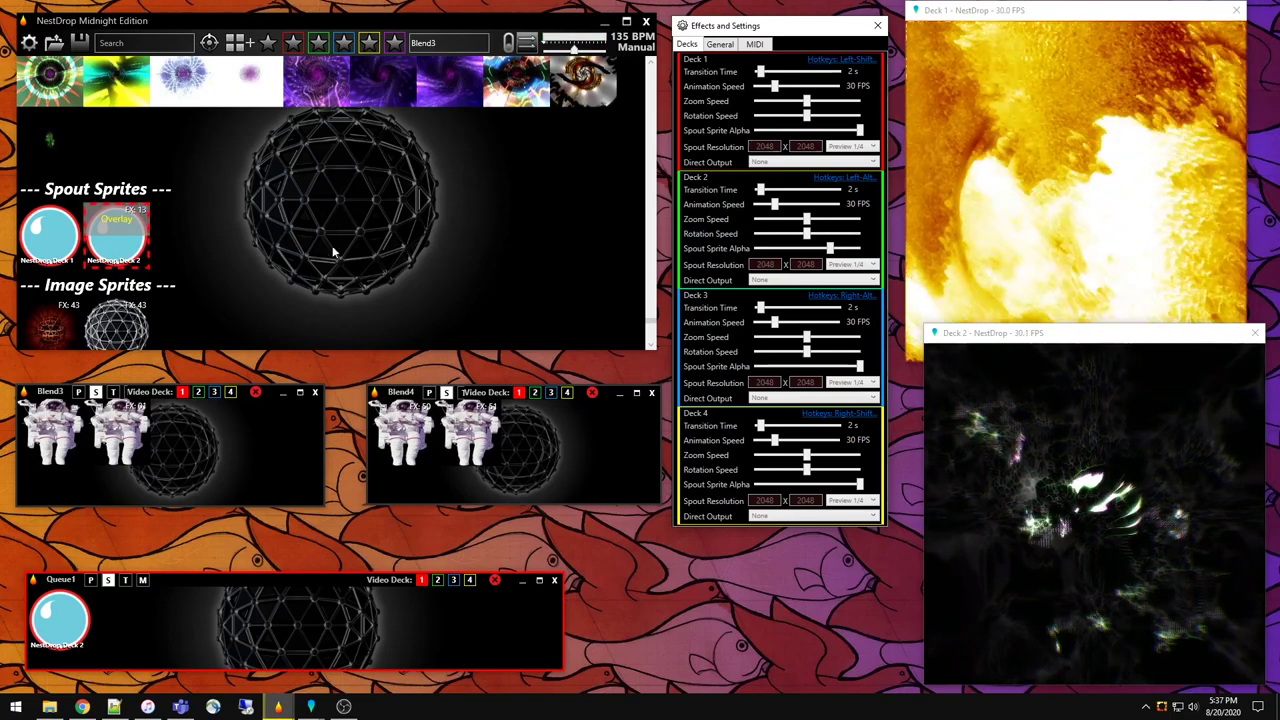
Step: Toggle Deck 2's spout sprite, cycle its FX from 15 to 24, then switch it off
{"action": "left_click", "coordinate": [118, 234]}
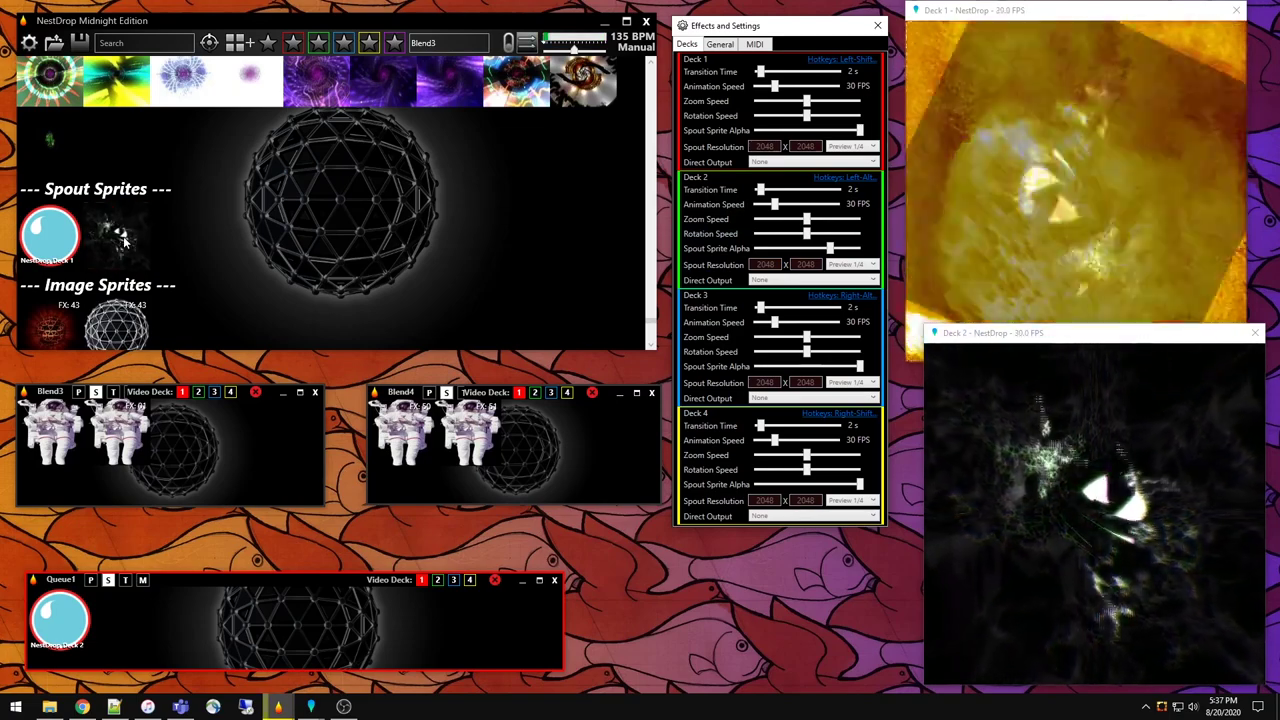
{"action": "left_click", "coordinate": [125, 240]}
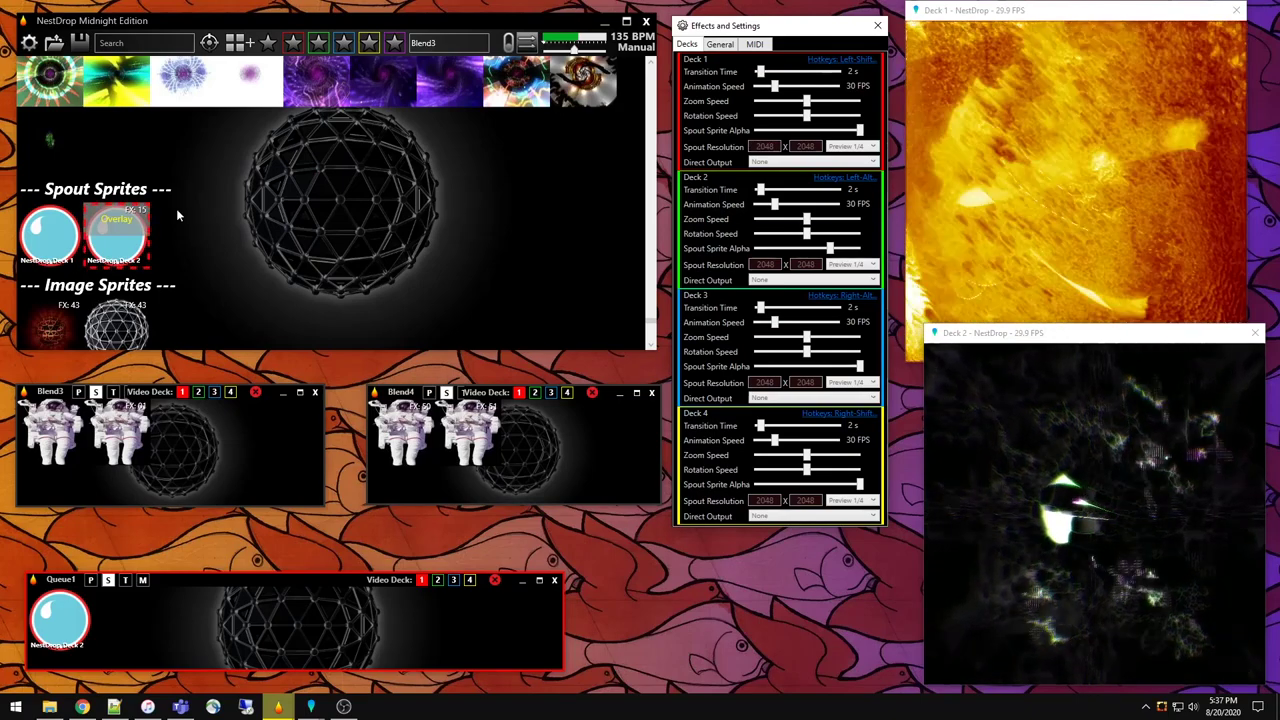
{"action": "scroll", "coordinate": [145, 235], "scroll_direction": "down", "scroll_amount": 1}
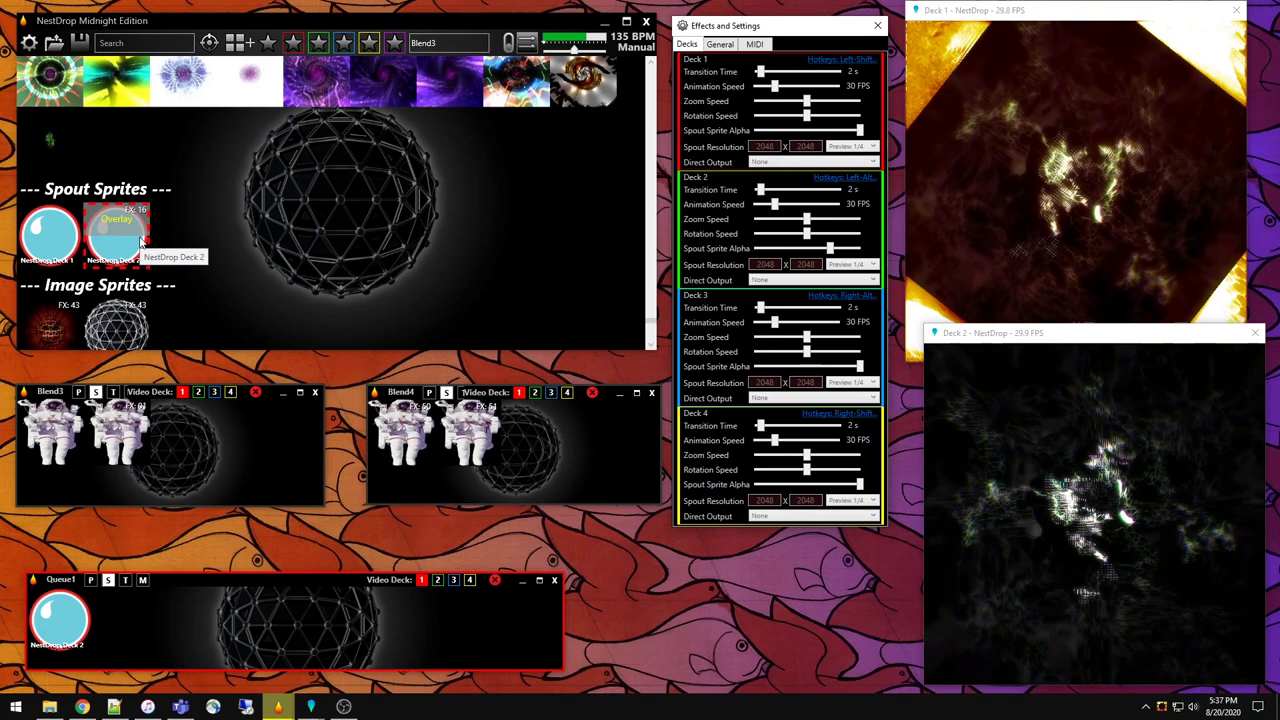
{"action": "scroll", "coordinate": [137, 248], "scroll_direction": "down", "scroll_amount": 3}
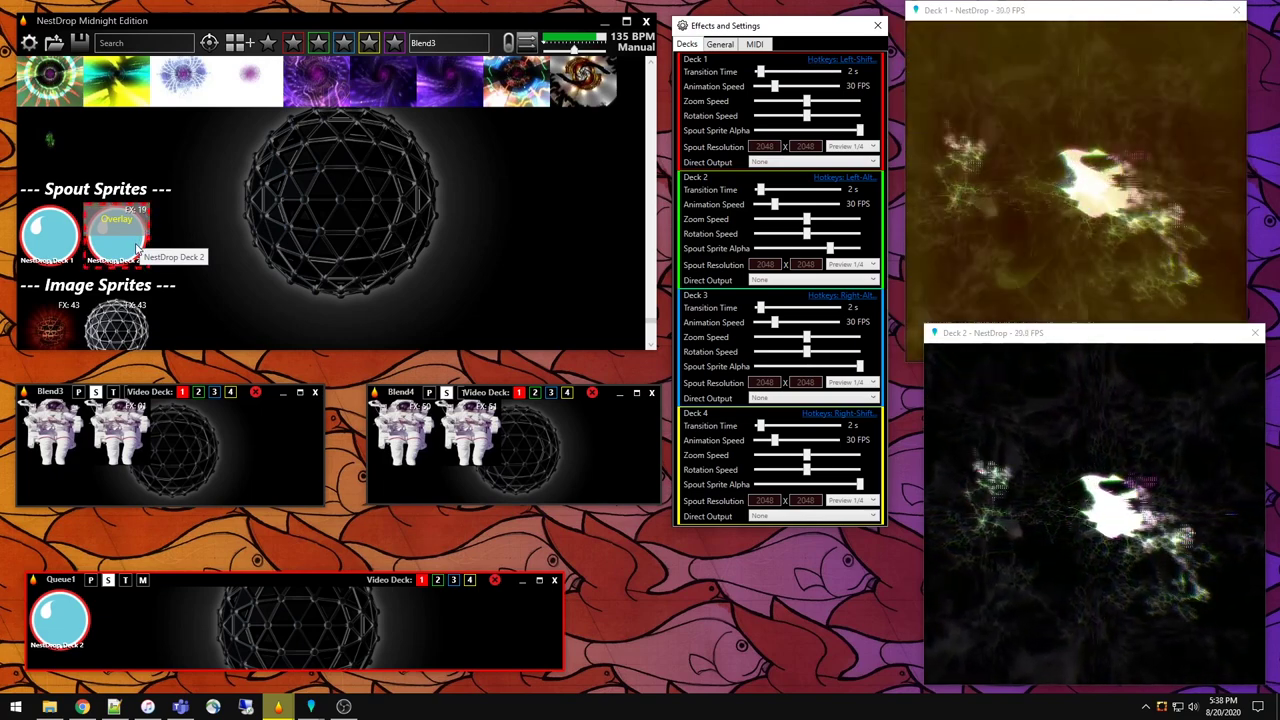
{"action": "scroll", "coordinate": [137, 248], "scroll_direction": "down", "scroll_amount": 1}
{"action": "scroll", "coordinate": [137, 248], "scroll_direction": "down", "scroll_amount": 3}
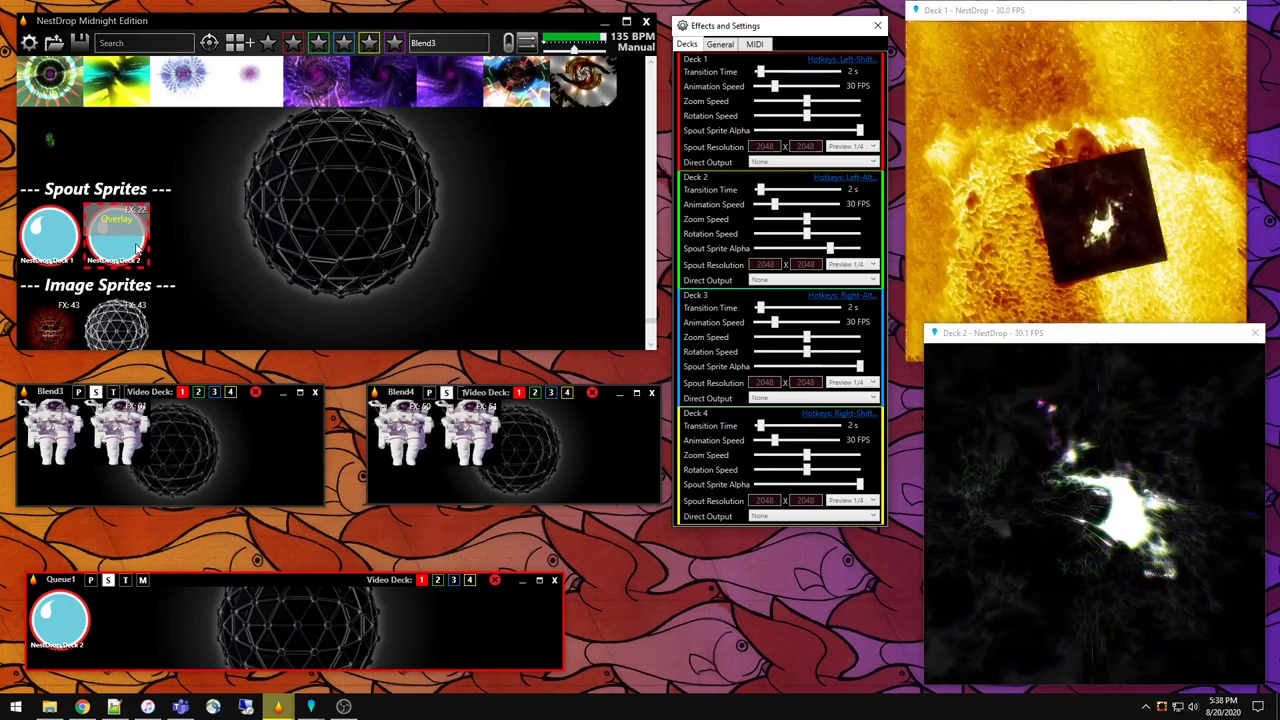
{"action": "scroll", "coordinate": [137, 248], "scroll_direction": "down", "scroll_amount": 1}
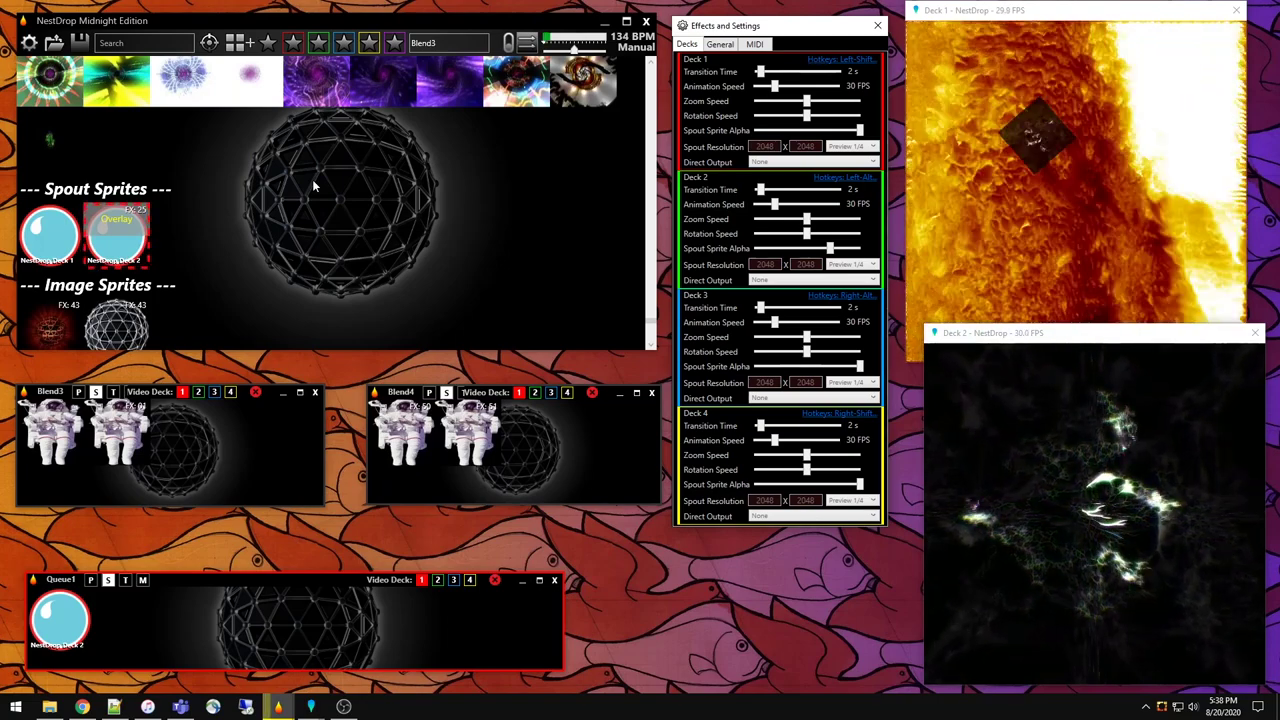
{"action": "left_click", "coordinate": [120, 235]}
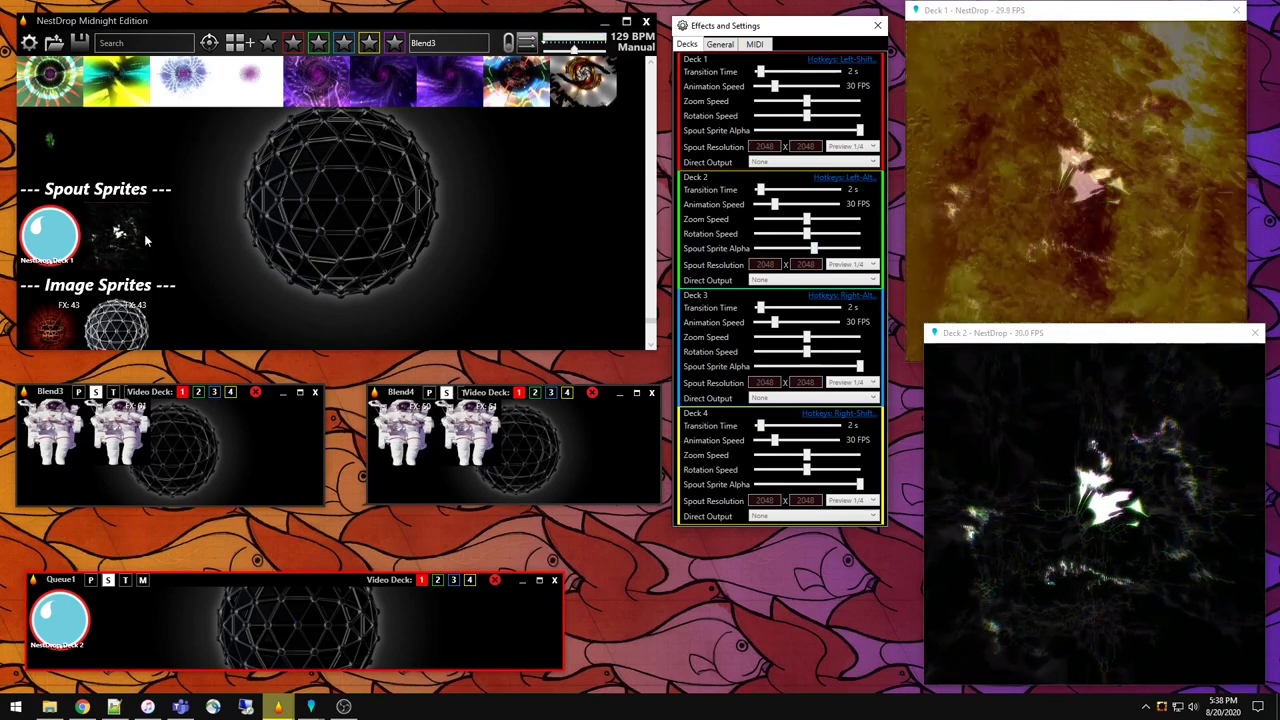
Step: Re-enable Deck 2's spout sprite as Overlay and set its effect to FX 50
{"action": "left_click", "coordinate": [117, 235]}
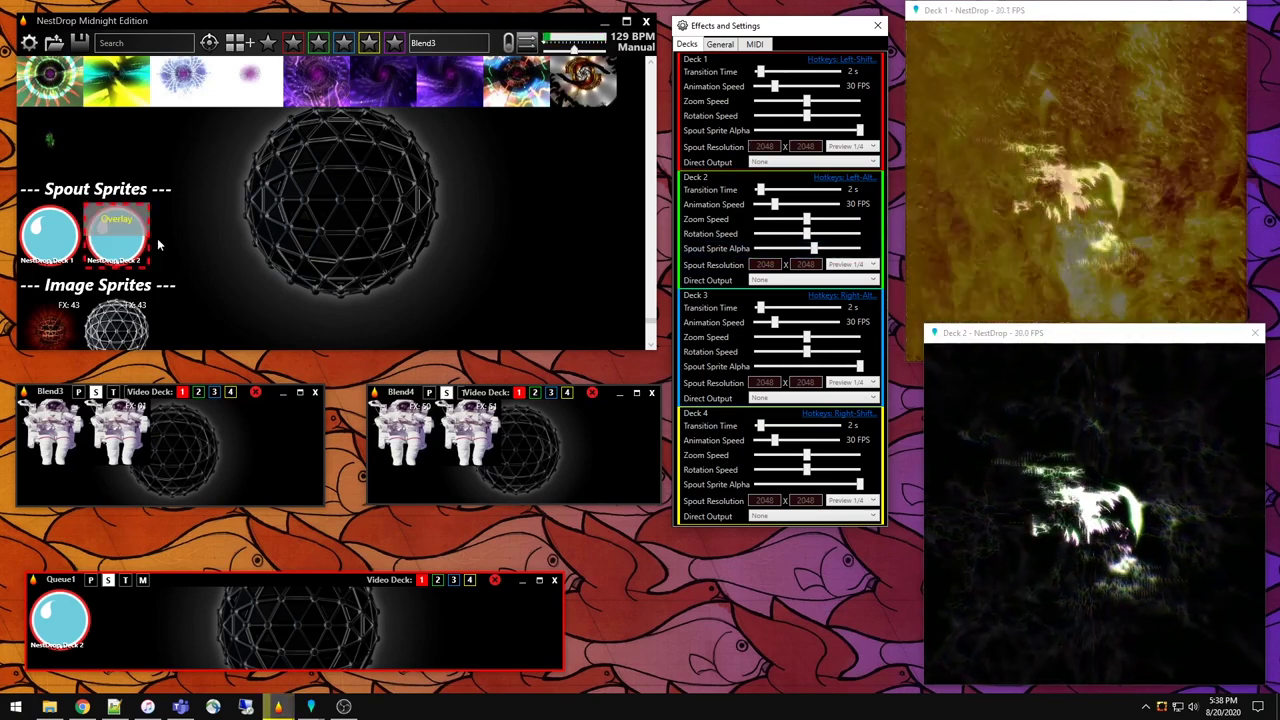
{"action": "scroll", "coordinate": [117, 226], "scroll_direction": "down", "scroll_amount": 3}
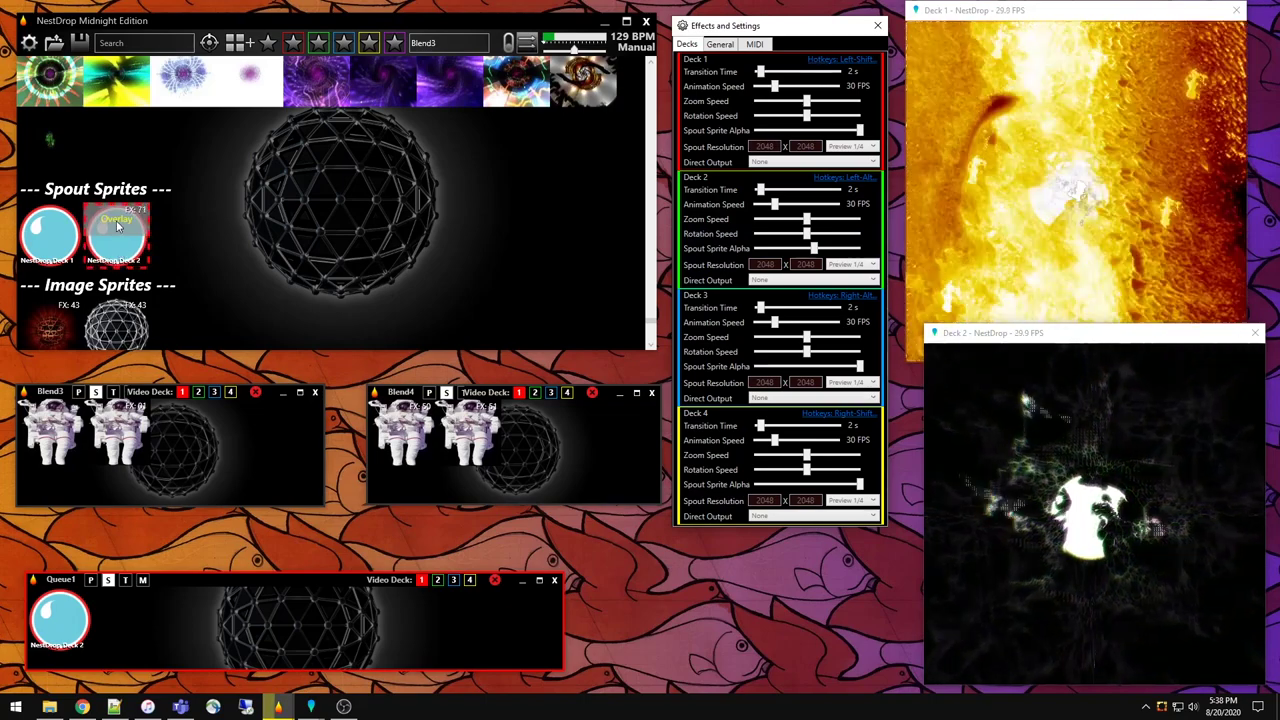
{"action": "scroll", "coordinate": [117, 226], "scroll_direction": "down", "scroll_amount": 5}
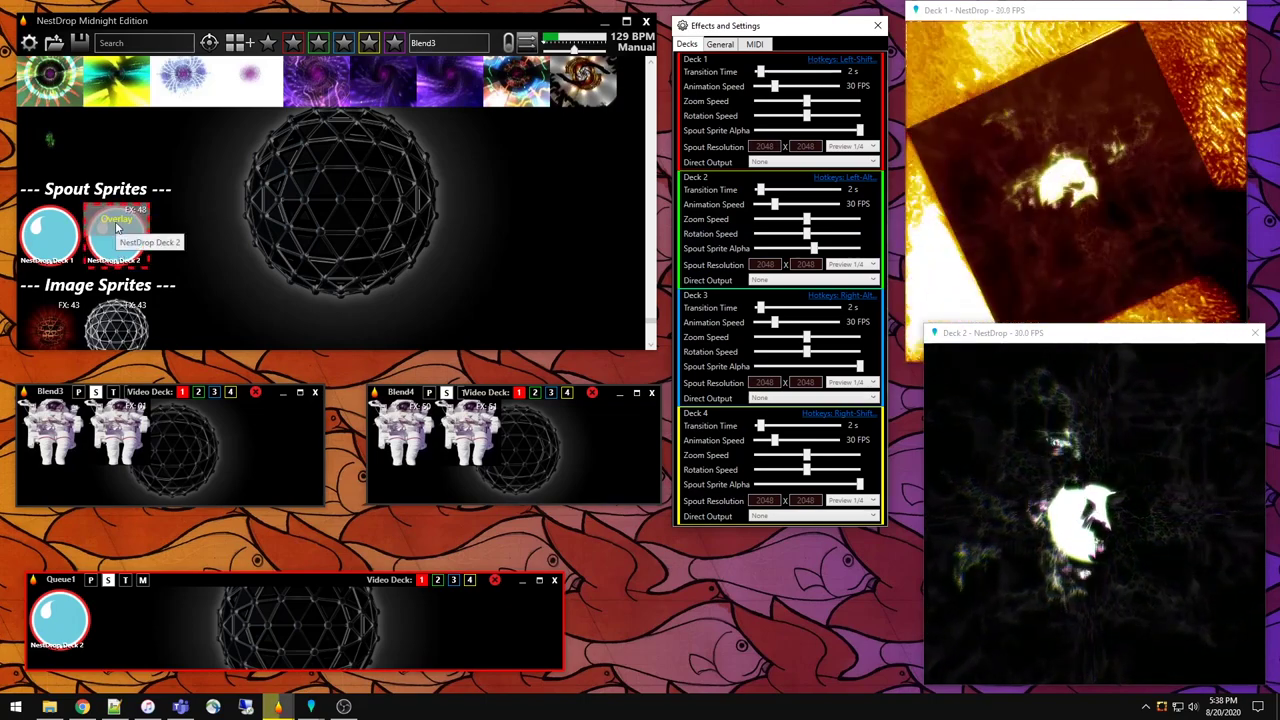
{"action": "scroll", "coordinate": [120, 224], "scroll_direction": "up", "scroll_amount": 2}
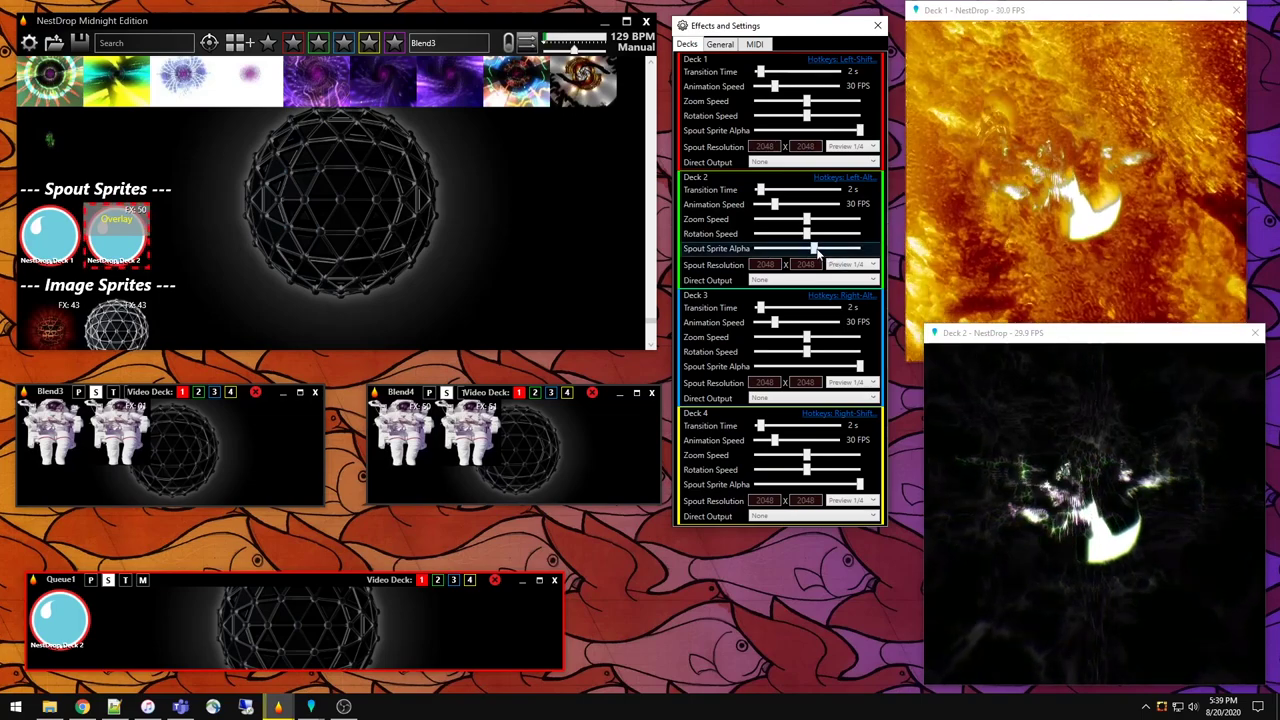
Step: Raise Deck 2's Spout Sprite Alpha slider all the way to full
{"action": "left_click_drag", "start_coordinate": [814, 249], "coordinate": [889, 265]}
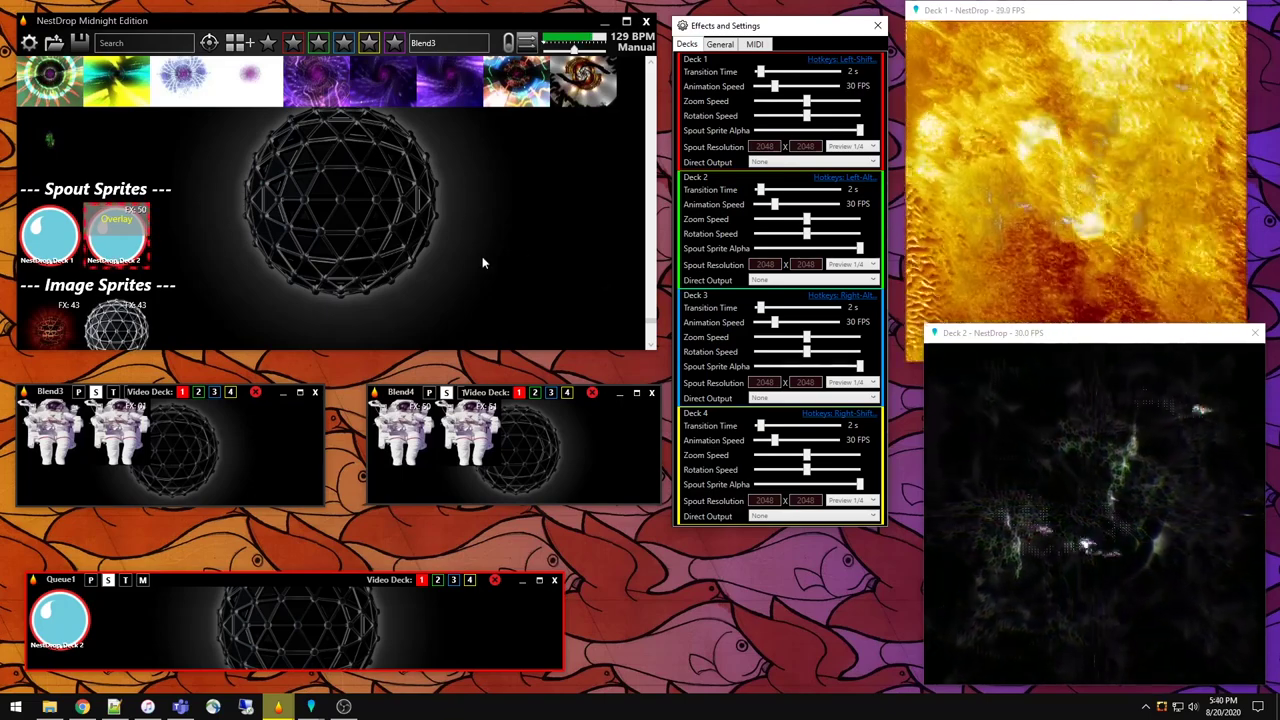
{"action": "left_click_drag", "start_coordinate": [652, 328], "coordinate": [652, 90]}
{"action": "left_click", "coordinate": [208, 43]}
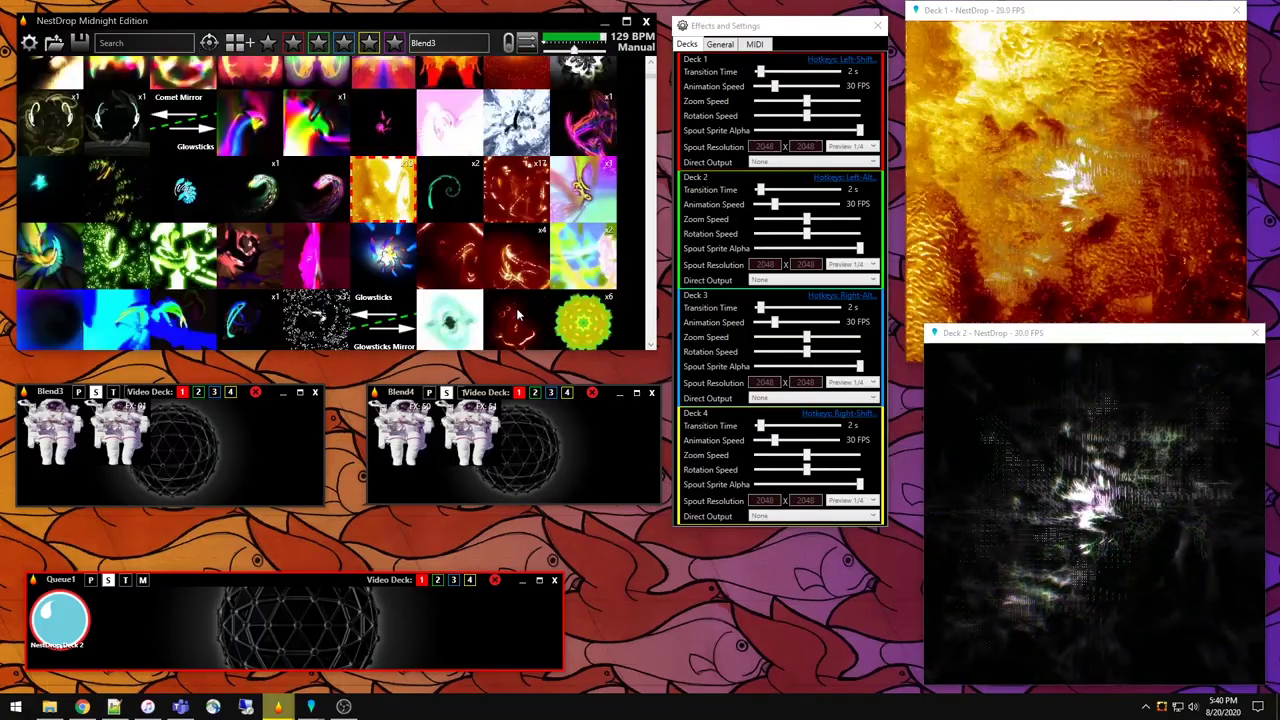
{"action": "left_click", "coordinate": [593, 305]}
{"action": "left_click", "coordinate": [593, 302]}
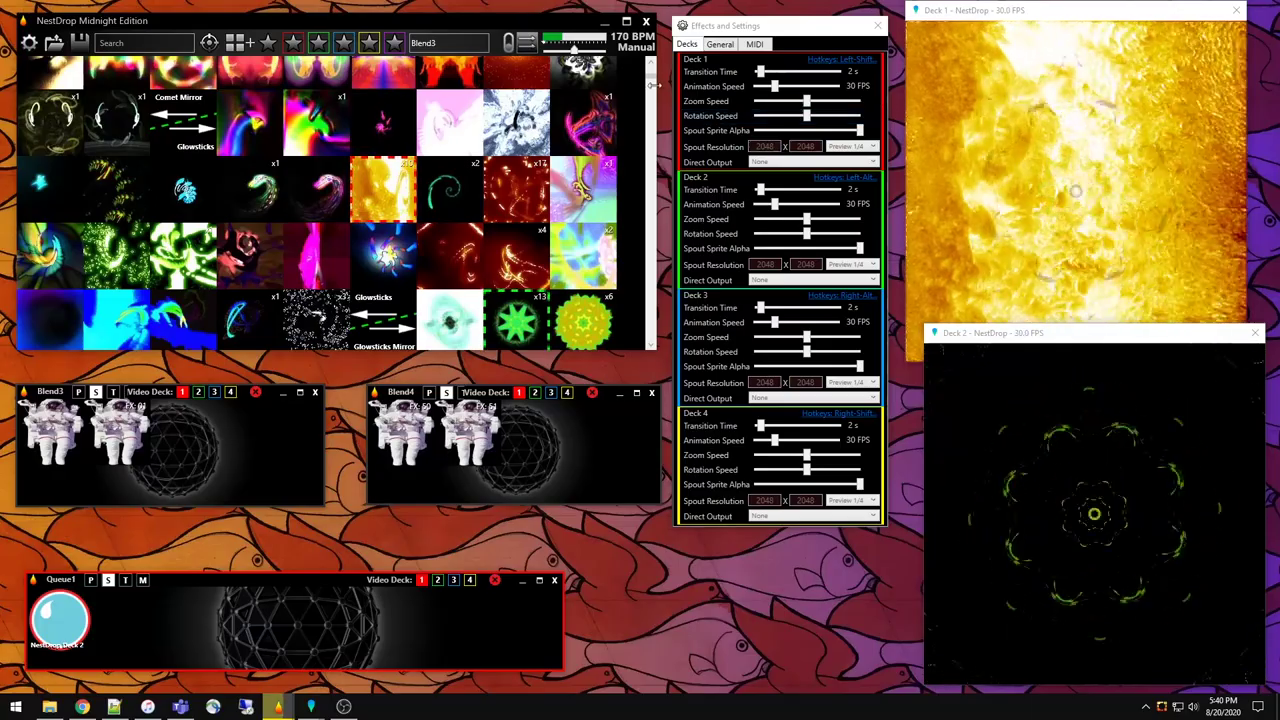
{"action": "scroll", "coordinate": [640, 338], "scroll_direction": "down", "scroll_amount": 10}
{"action": "scroll", "coordinate": [480, 236], "scroll_direction": "up", "scroll_amount": 10}
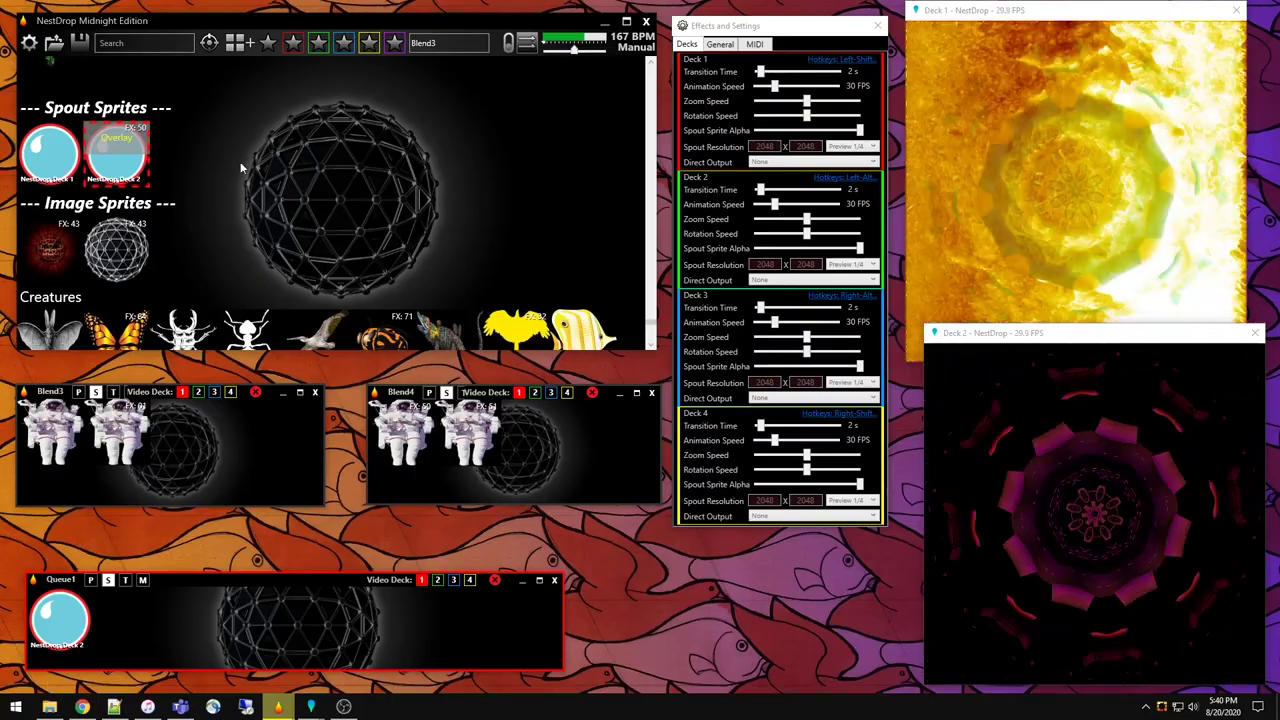
Step: Try FX 51 on the Deck 2 spout sprite, then step it back to FX 50
{"action": "left_click", "coordinate": [128, 148]}
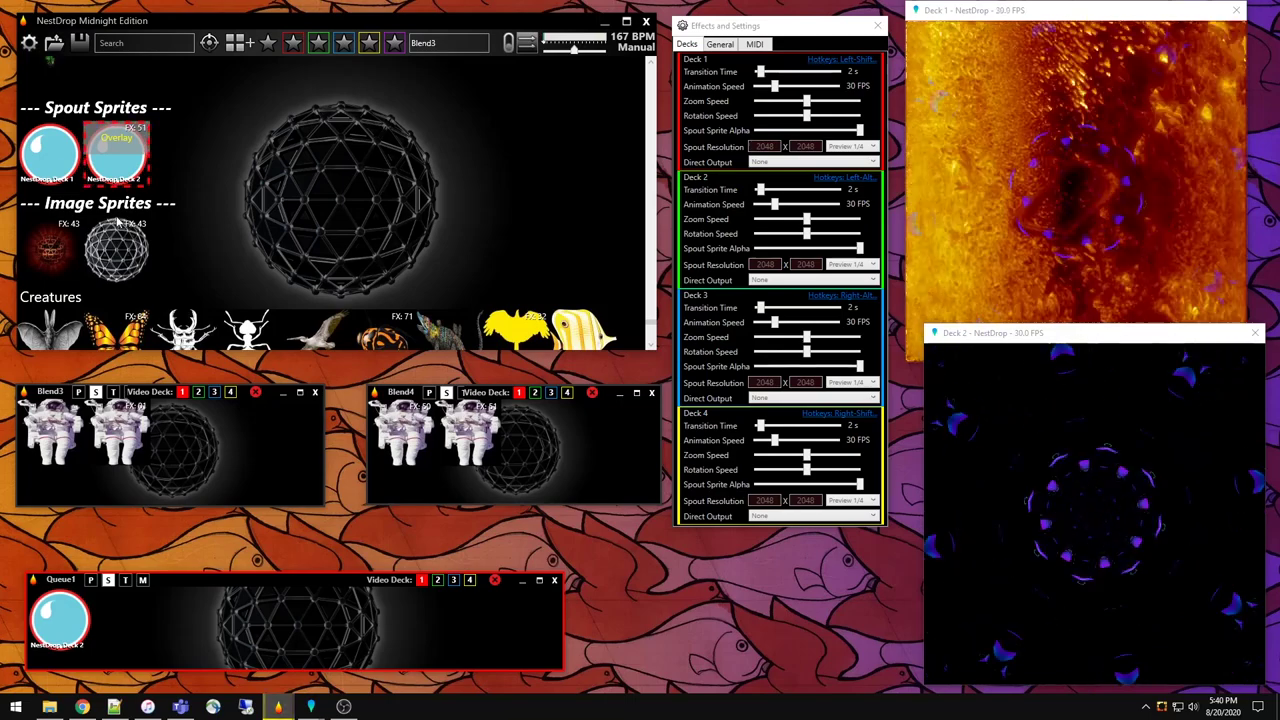
{"action": "scroll", "coordinate": [127, 143], "scroll_direction": "down", "scroll_amount": 1}
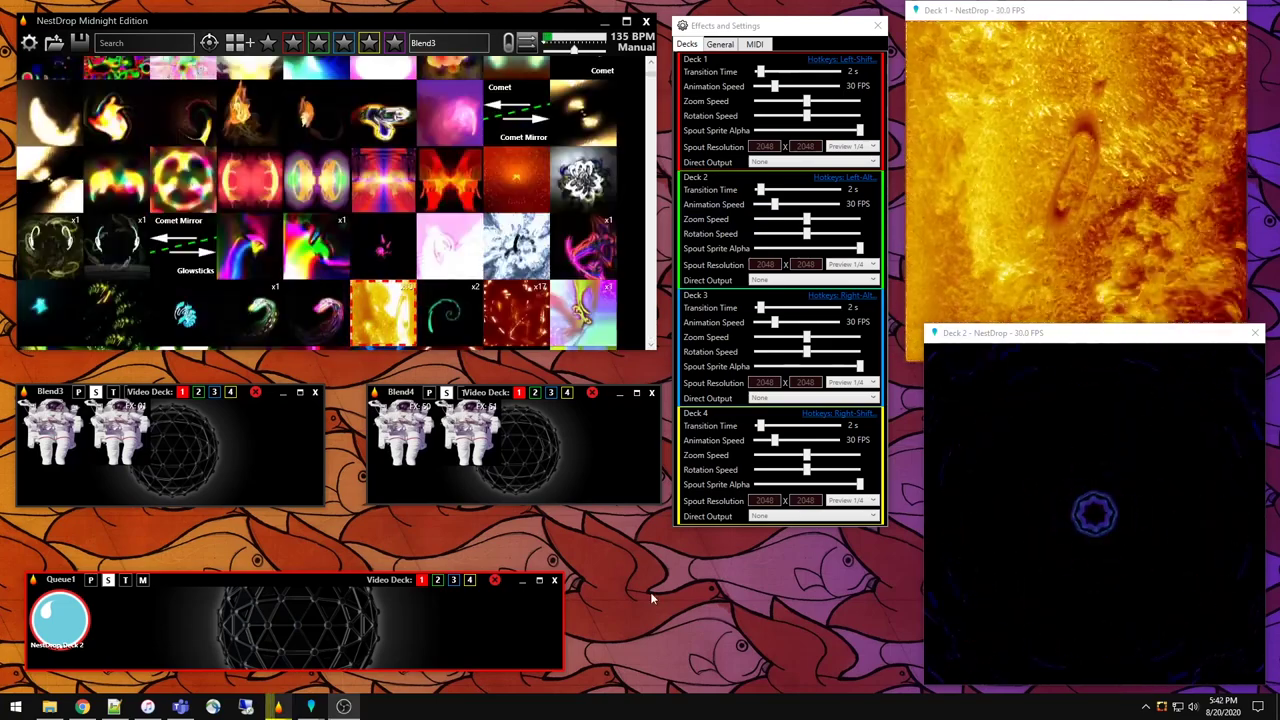
Step: Re-overlay the queued Deck 2 sprite on Deck 1 and open NestDropV22's Plugins folder in Explorer
{"action": "left_click", "coordinate": [60, 620]}
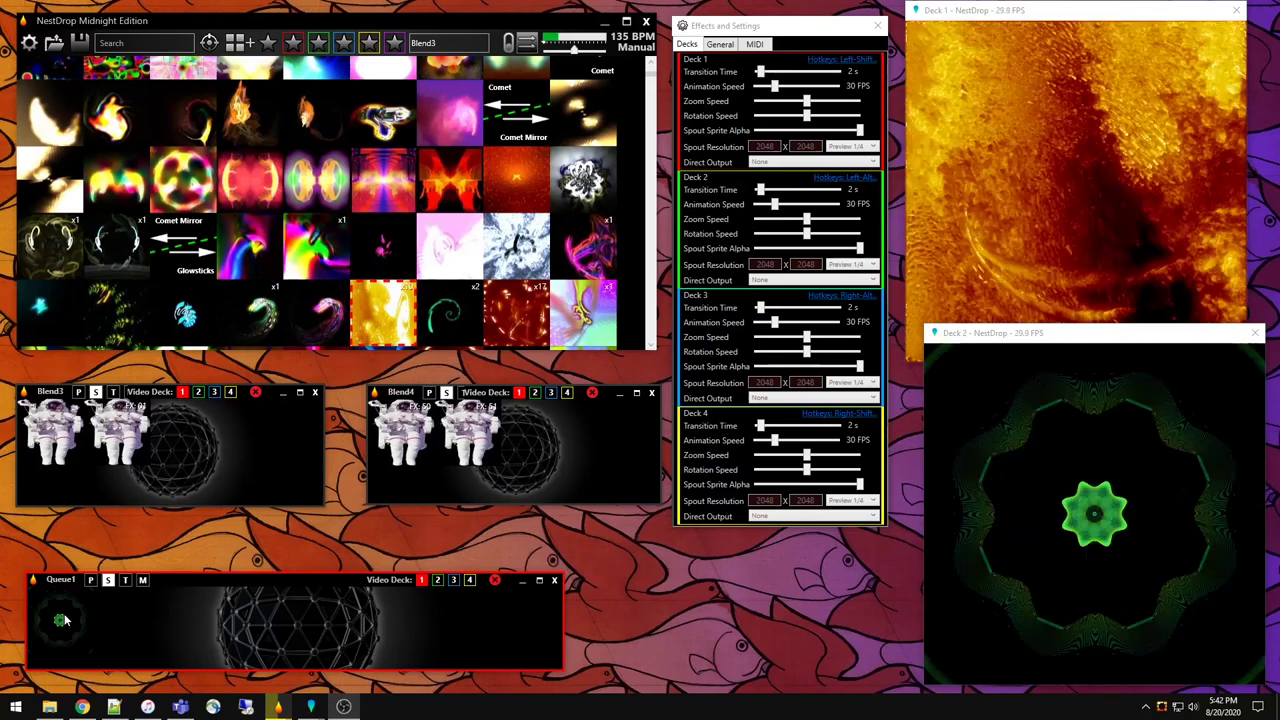
{"action": "left_click", "coordinate": [64, 620]}
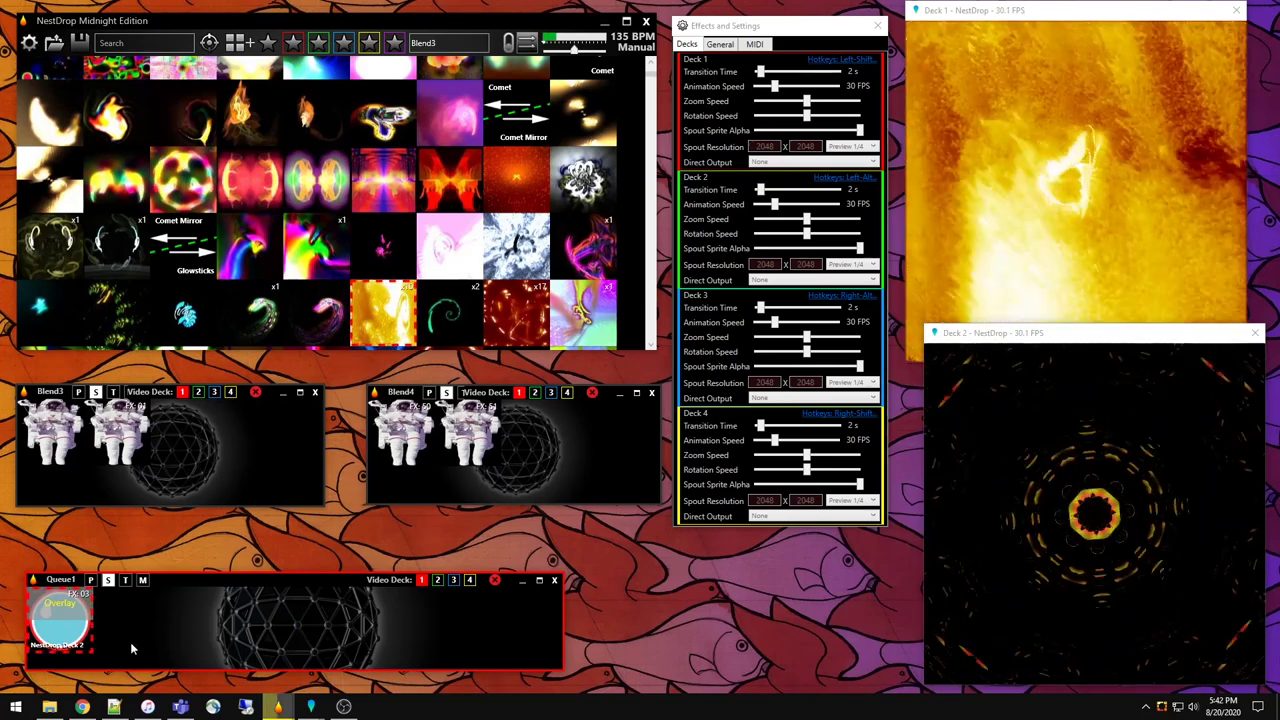
{"action": "left_click", "coordinate": [50, 705]}
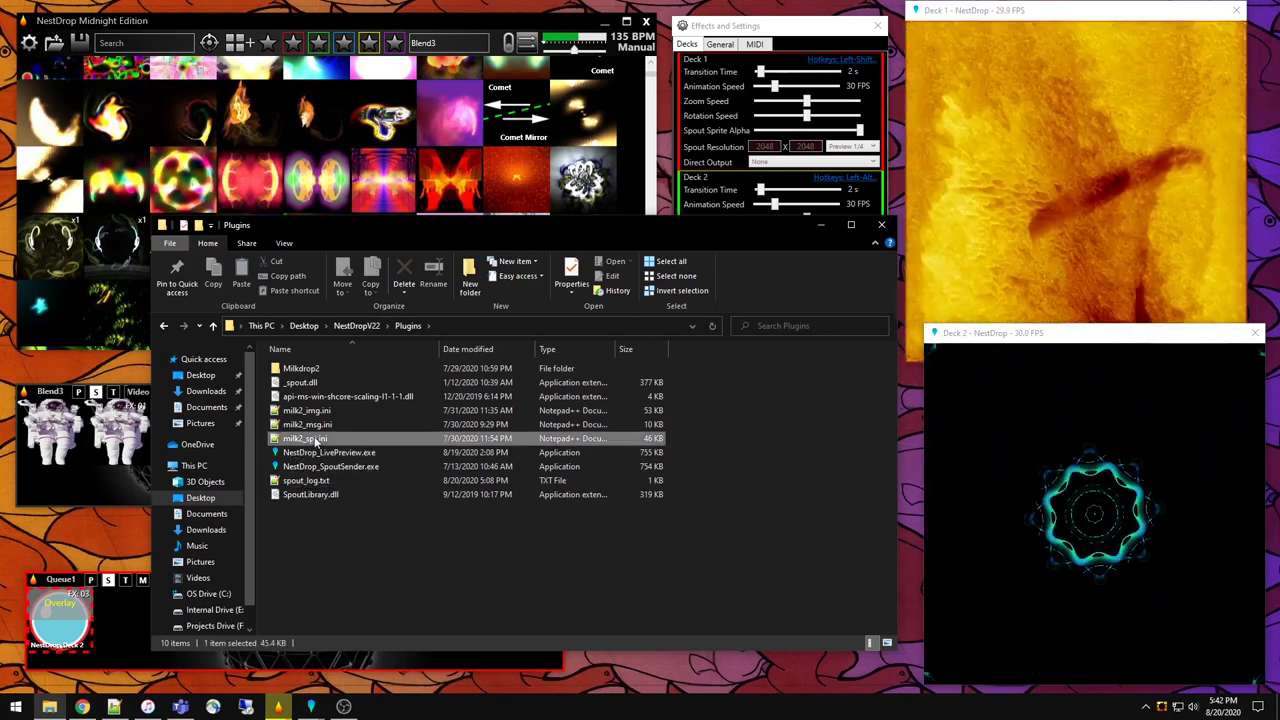
Step: Open milk2_spt.ini in Notepad++ at full height and scroll to its function documentation
{"action": "double_click", "coordinate": [305, 438]}
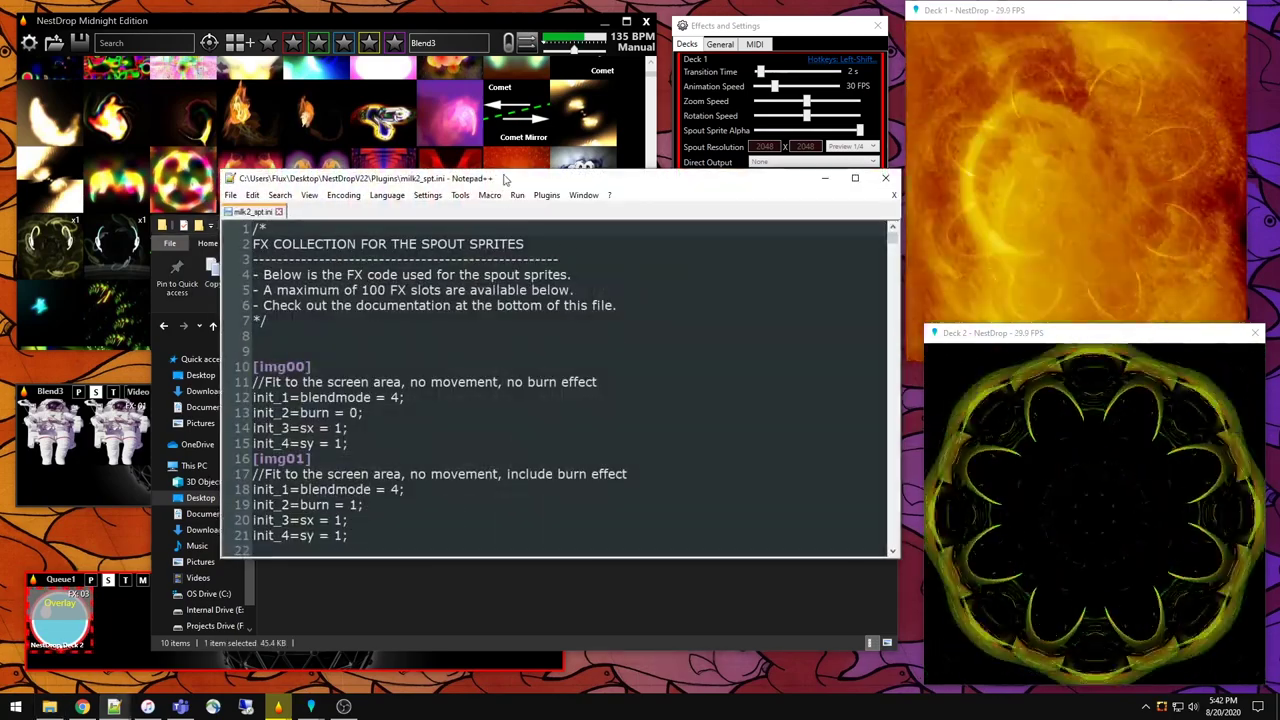
{"action": "left_click_drag", "start_coordinate": [504, 172], "coordinate": [704, 8]}
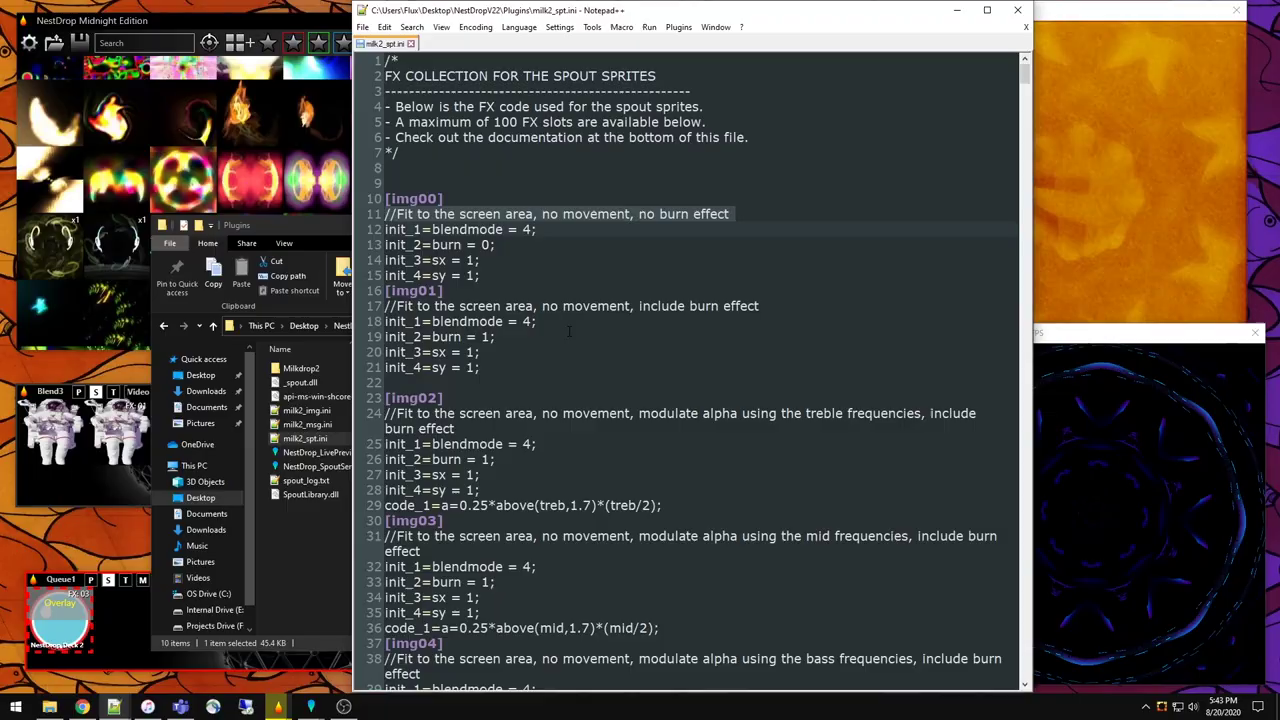
{"action": "left_click_drag", "start_coordinate": [1024, 78], "coordinate": [1024, 685]}
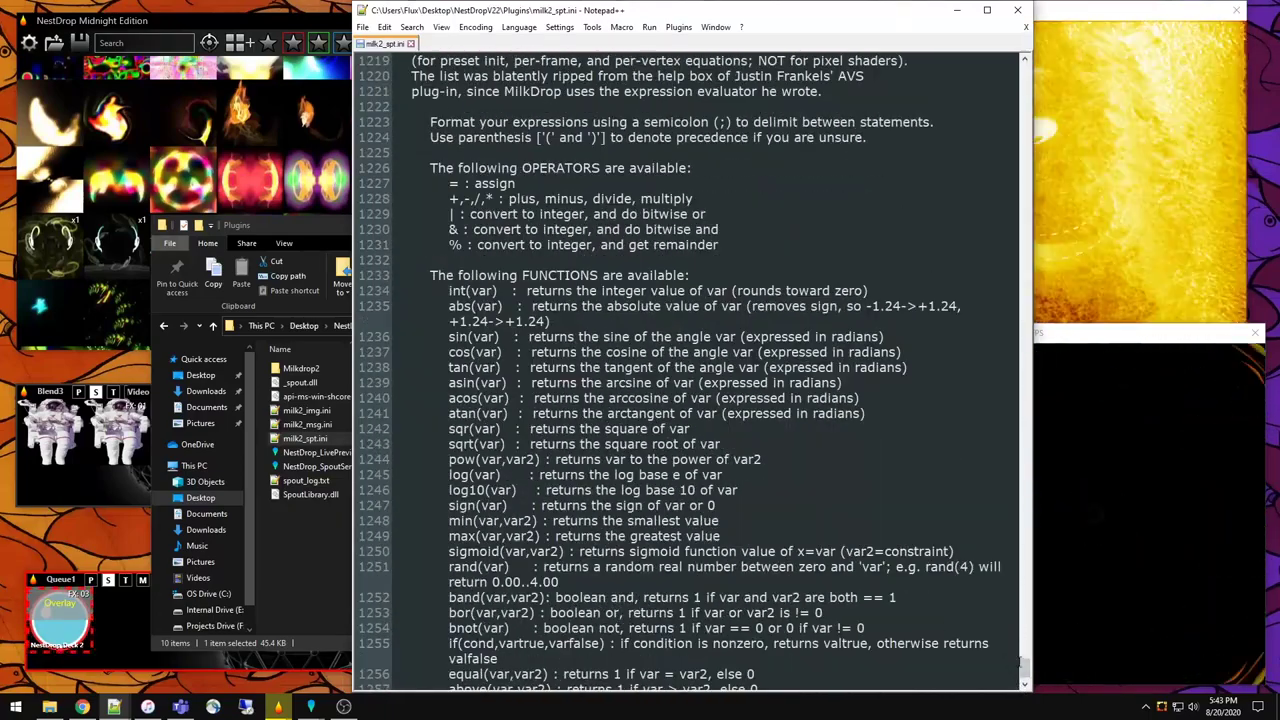
{"action": "scroll", "coordinate": [1022, 663], "scroll_direction": "up", "scroll_amount": 4}
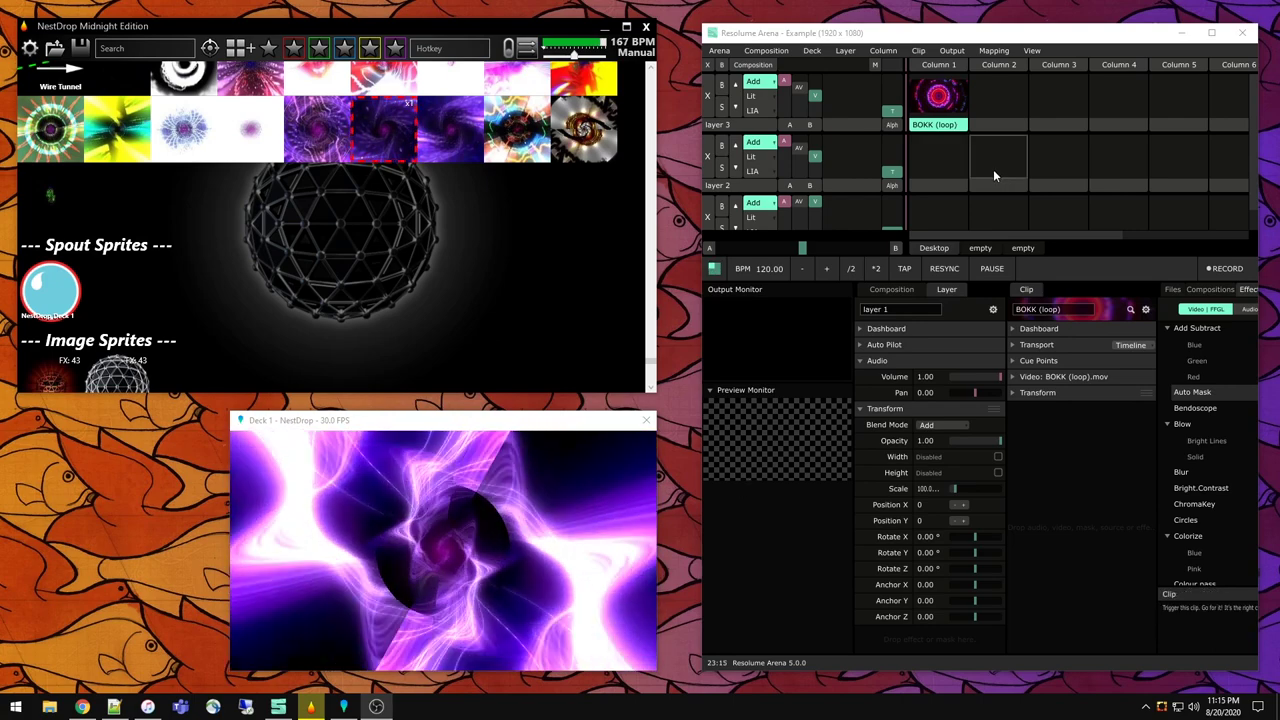
Step: Set Resolume Arena's output to Spout and confirm Spout is checked
{"action": "left_click", "coordinate": [950, 50]}
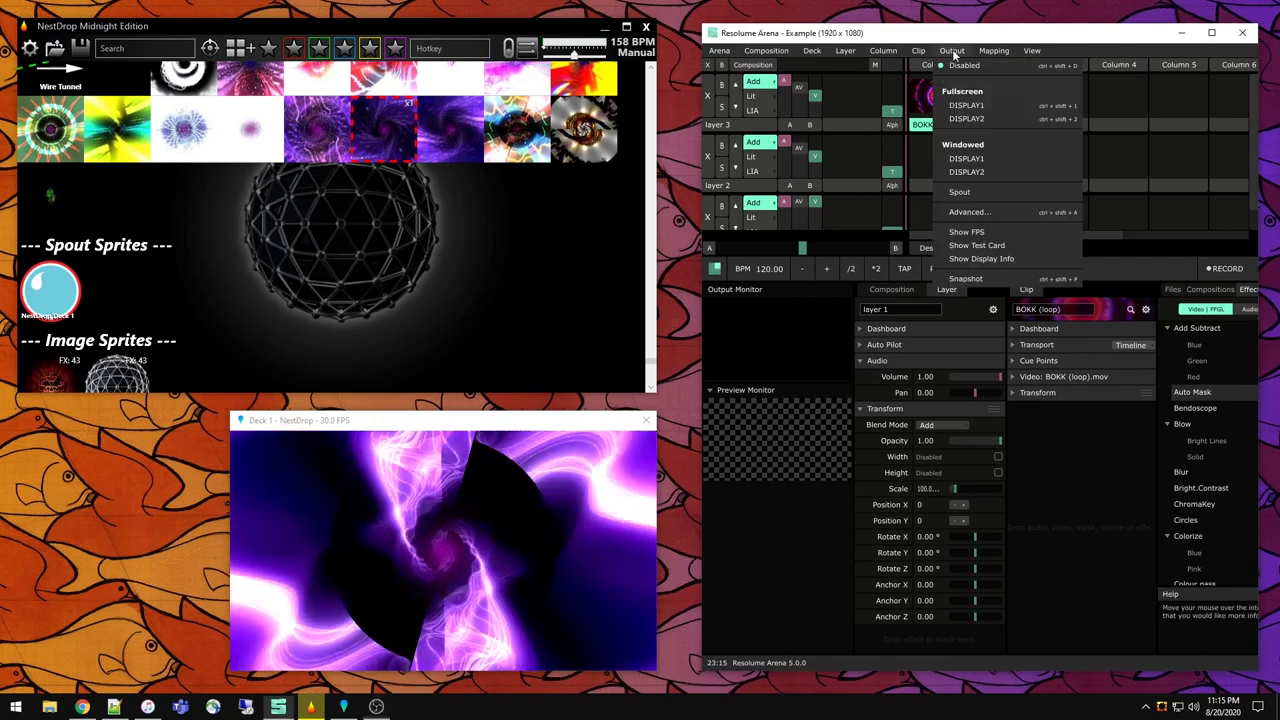
{"action": "left_click", "coordinate": [959, 191]}
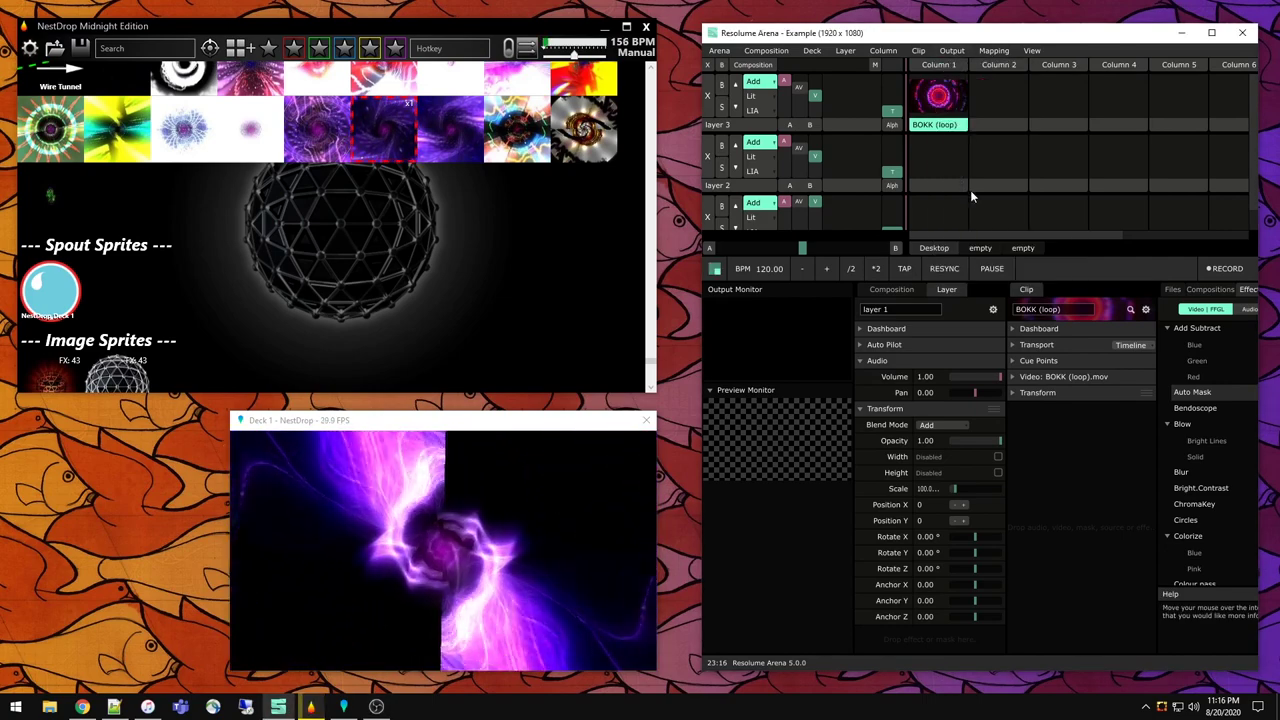
{"action": "left_click", "coordinate": [952, 50]}
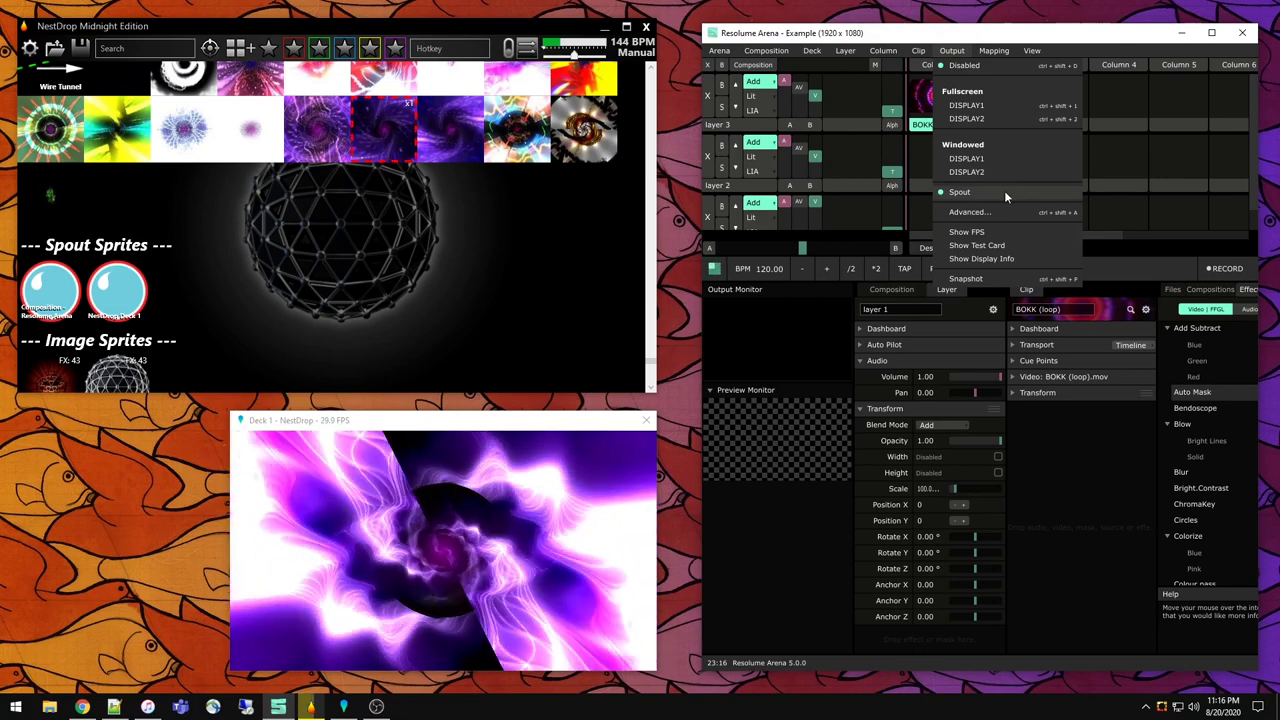
{"action": "left_click", "coordinate": [966, 40]}
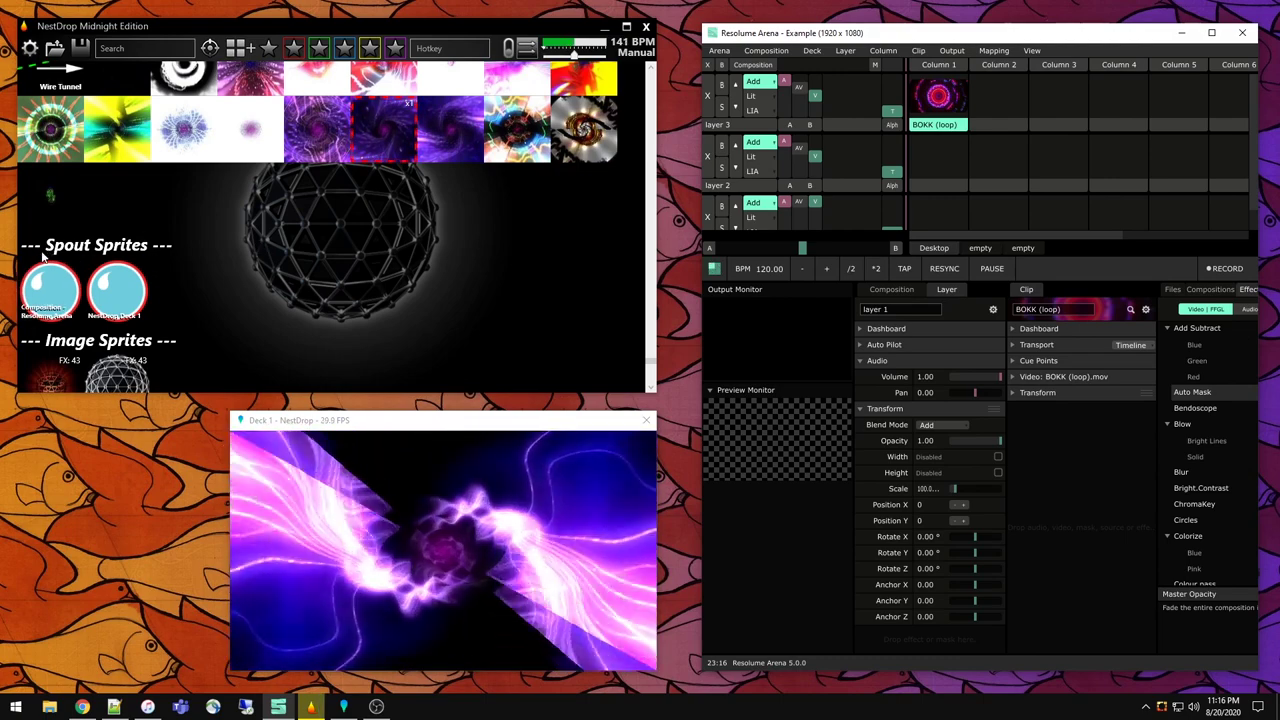
Step: Apply the Composition - Resolume Arena sprite to Deck 1, play BOKK, and toggle the sprite to refresh it
{"action": "left_click", "coordinate": [50, 287]}
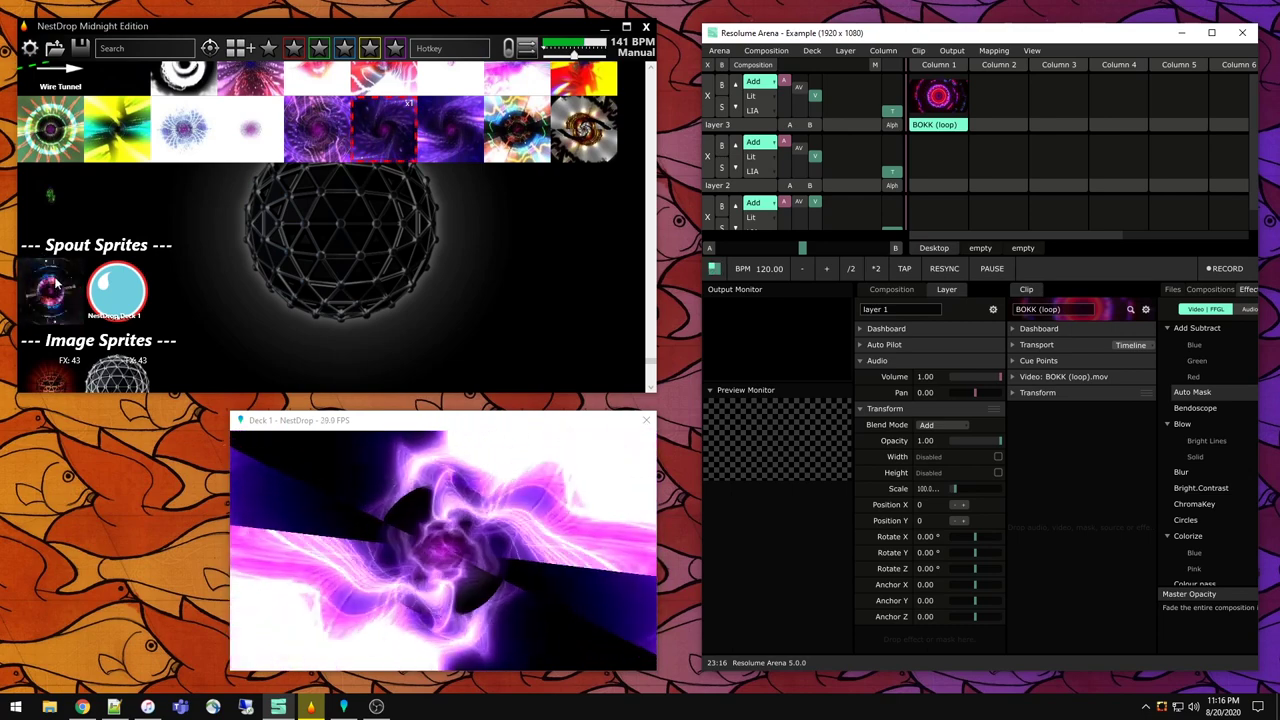
{"action": "left_click", "coordinate": [940, 96]}
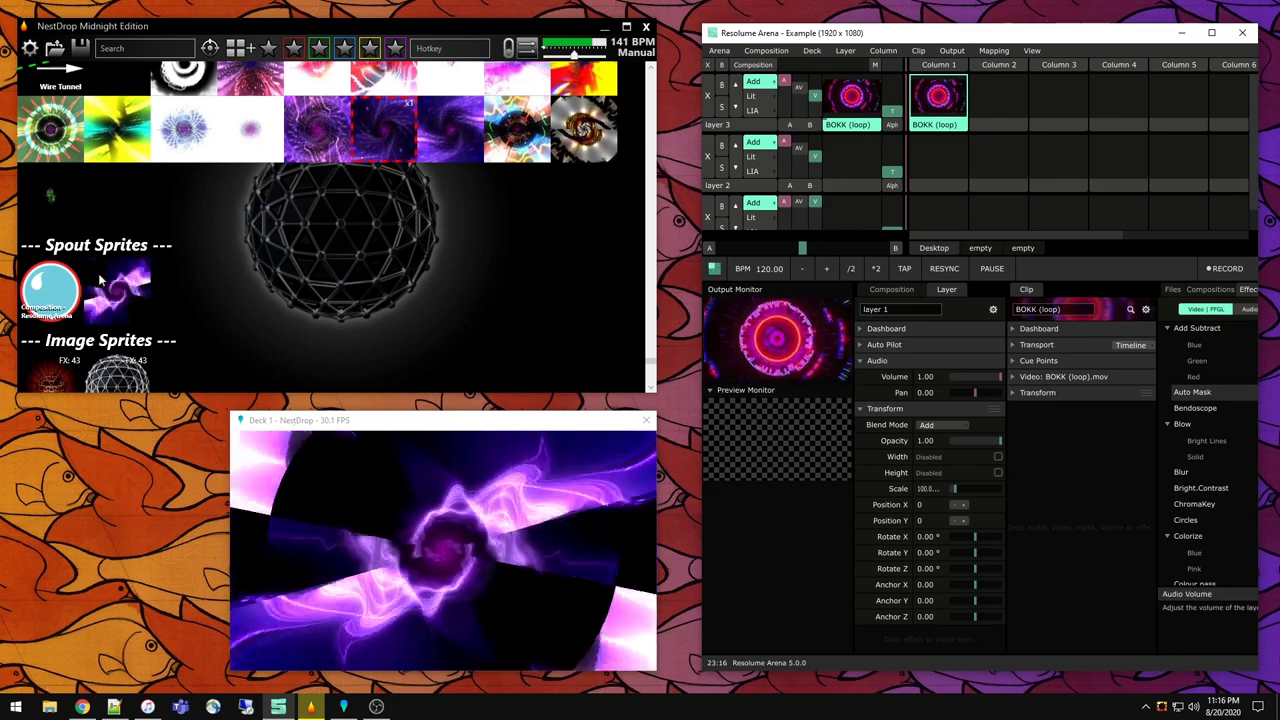
{"action": "left_click", "coordinate": [45, 280]}
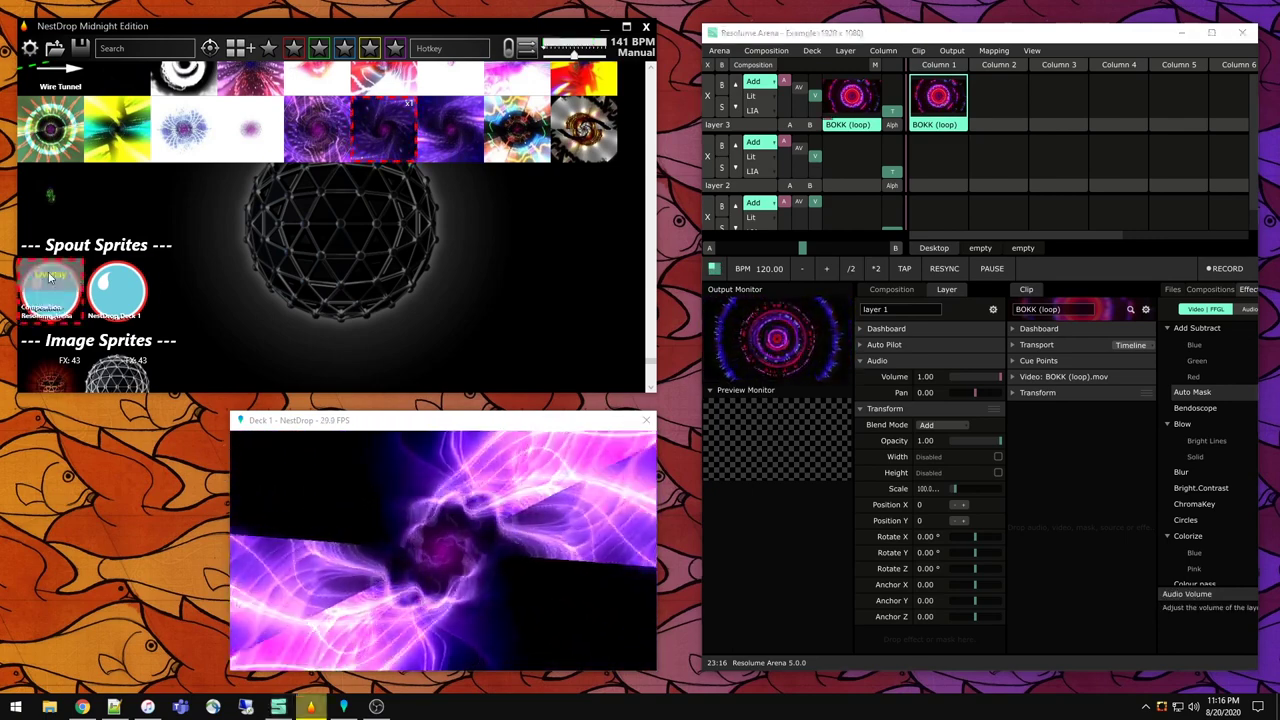
{"action": "left_click", "coordinate": [48, 278]}
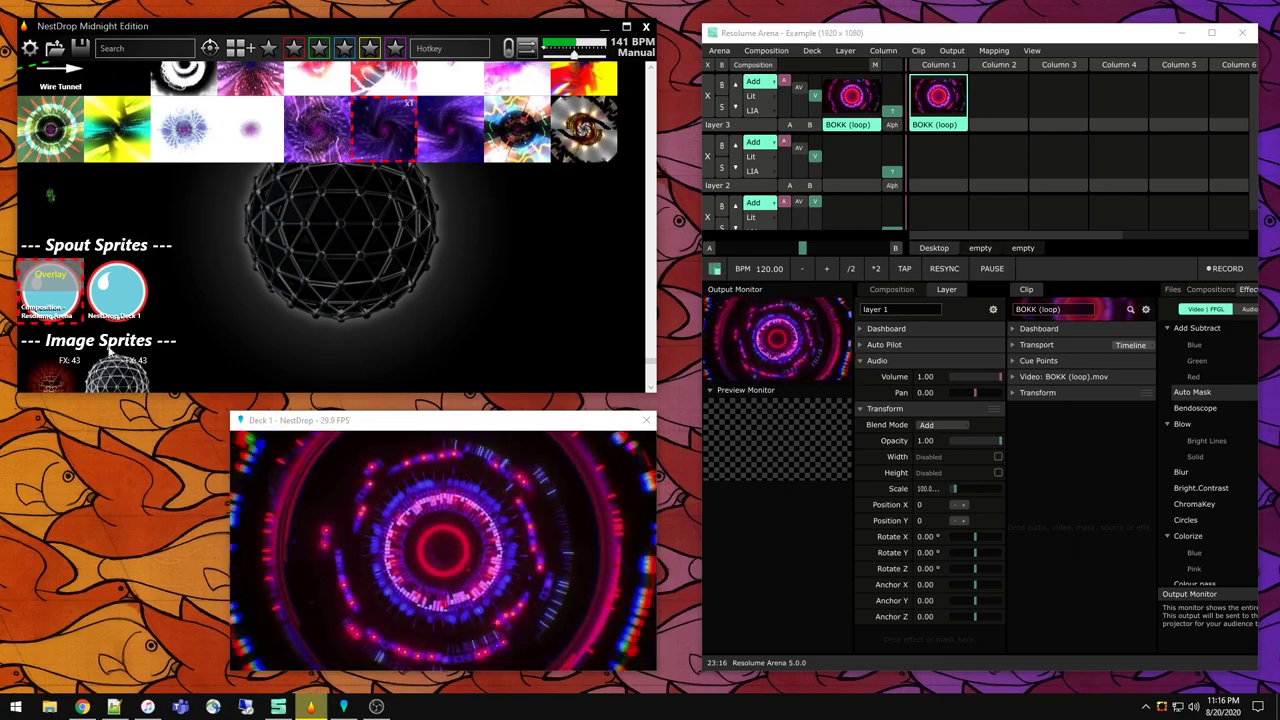
{"action": "left_click", "coordinate": [62, 281]}
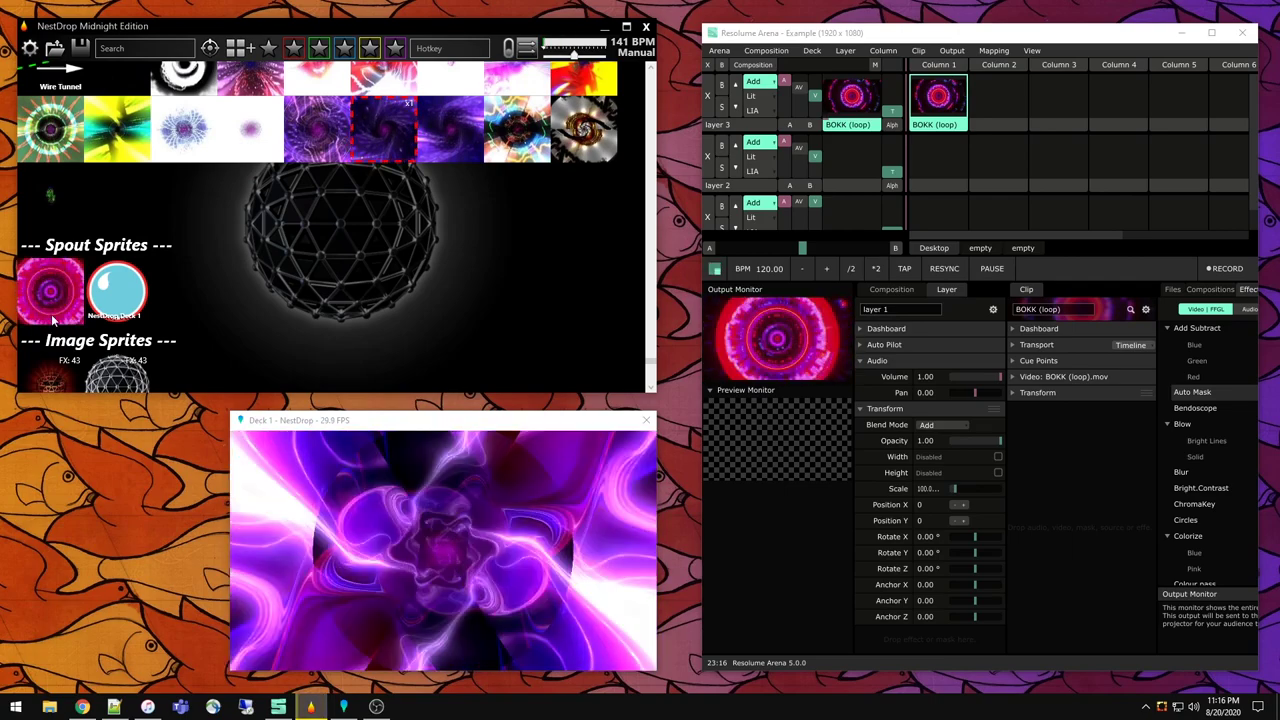
{"action": "left_click", "coordinate": [54, 312]}
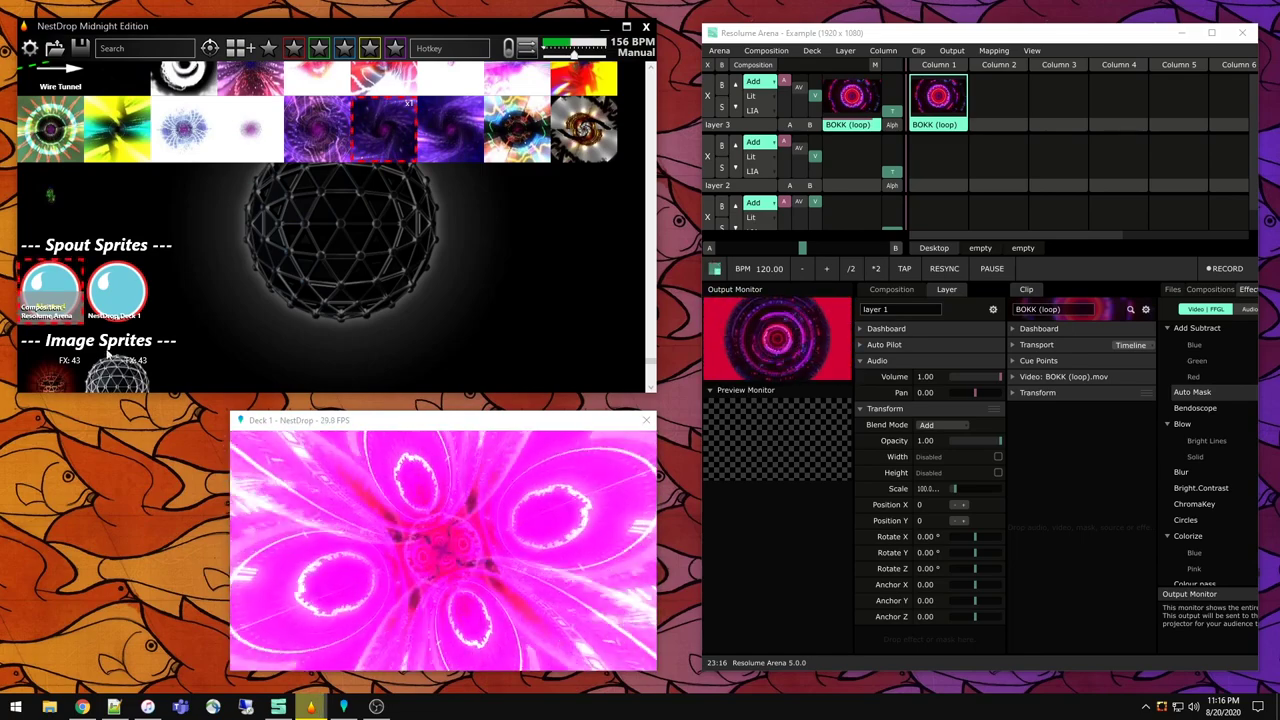
Step: Reapply the Resolume sprite and lower the BOKK clip's Auto Mask contrast to 0.81
{"action": "left_click", "coordinate": [57, 276]}
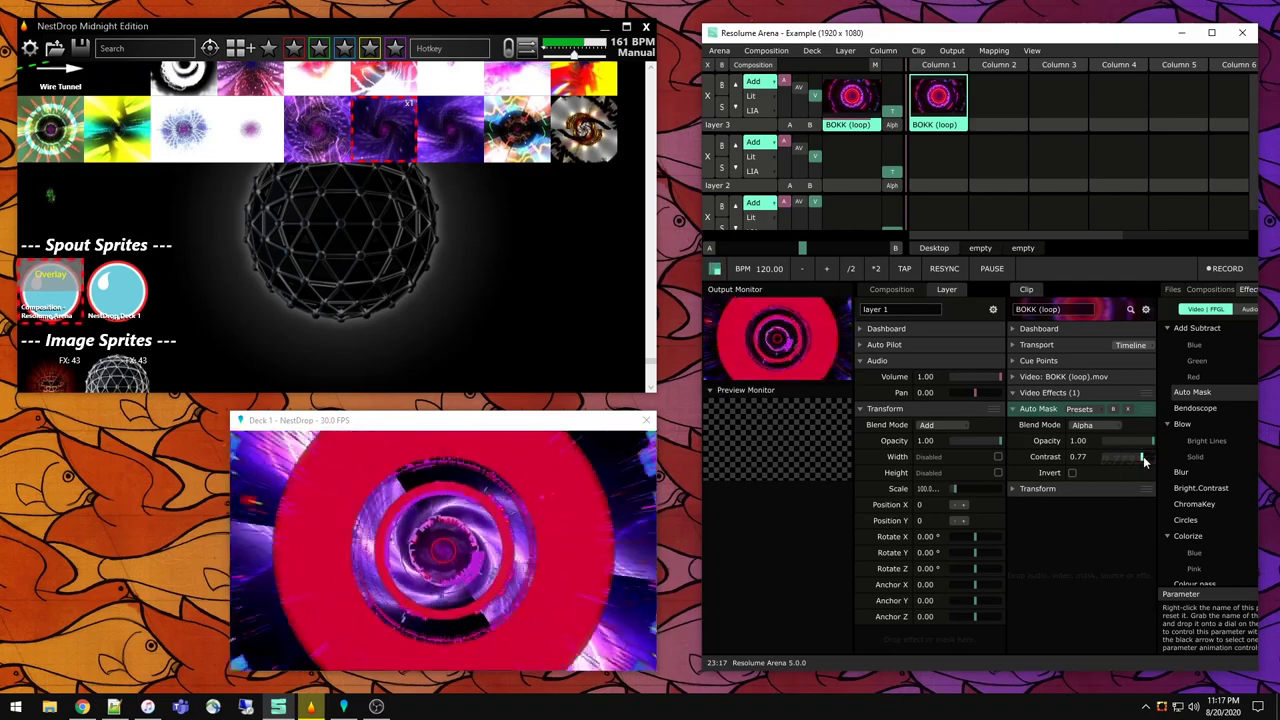
{"action": "left_click_drag", "start_coordinate": [1155, 456], "coordinate": [1149, 457]}
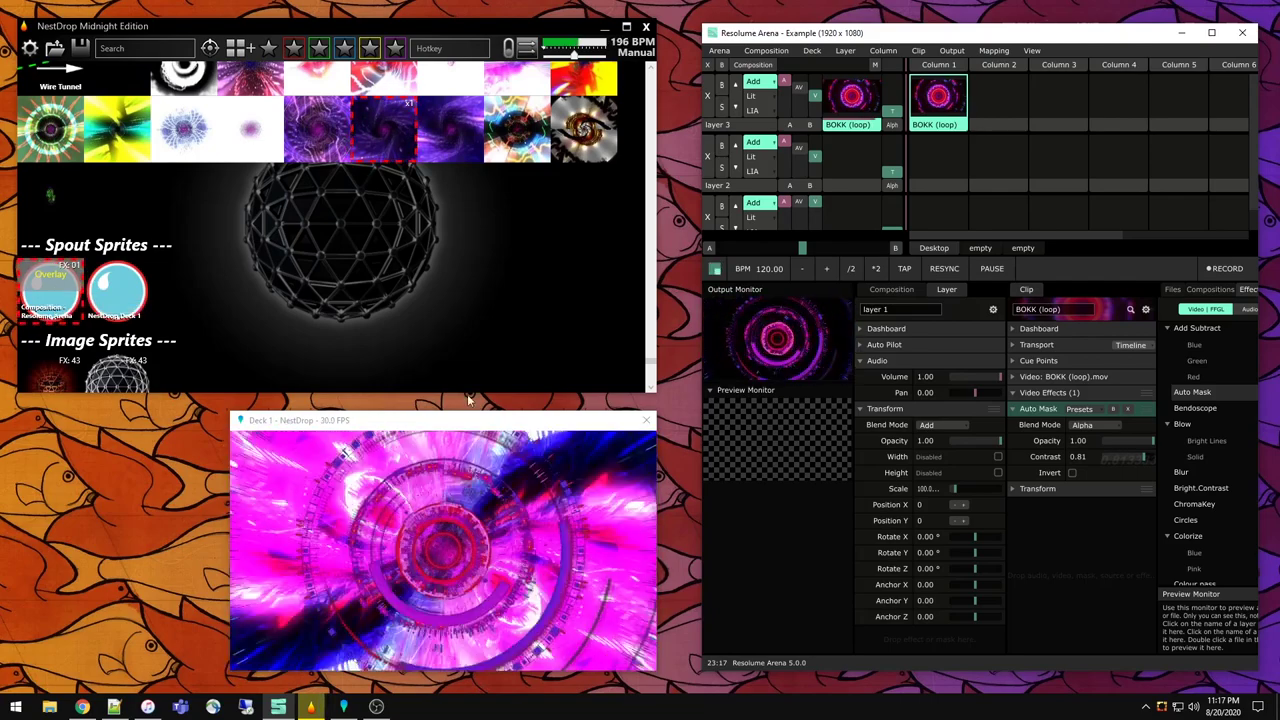
Step: Load the red tunnel preset into Deck 1
{"action": "scroll", "coordinate": [304, 316], "scroll_direction": "up", "scroll_amount": 5}
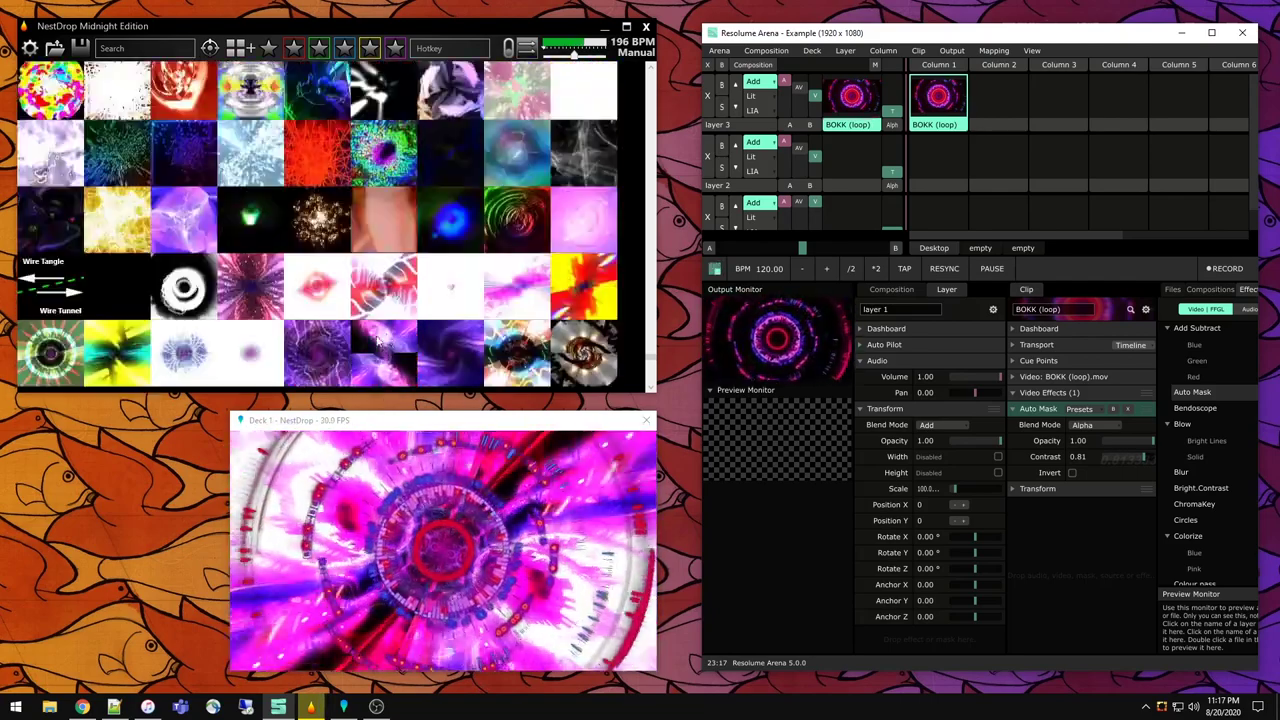
{"action": "scroll", "coordinate": [410, 270], "scroll_direction": "up", "scroll_amount": 1}
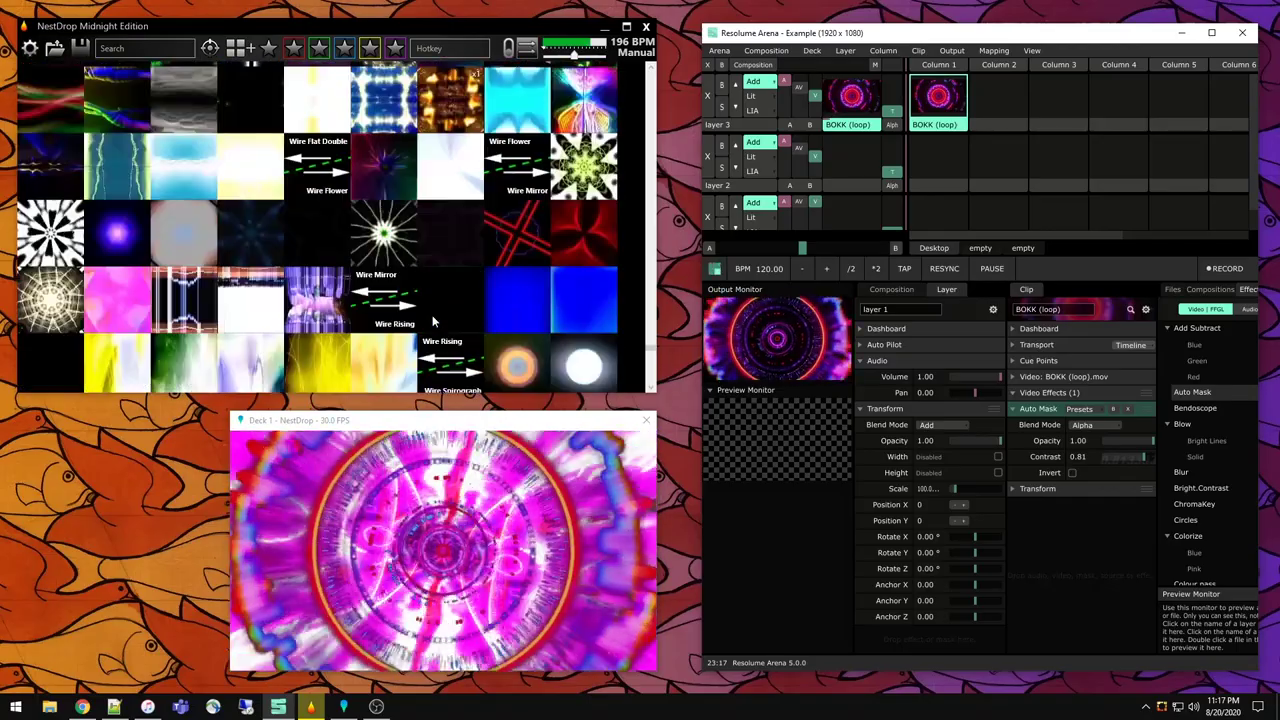
{"action": "scroll", "coordinate": [379, 210], "scroll_direction": "up", "scroll_amount": 1}
{"action": "scroll", "coordinate": [379, 205], "scroll_direction": "up", "scroll_amount": 4}
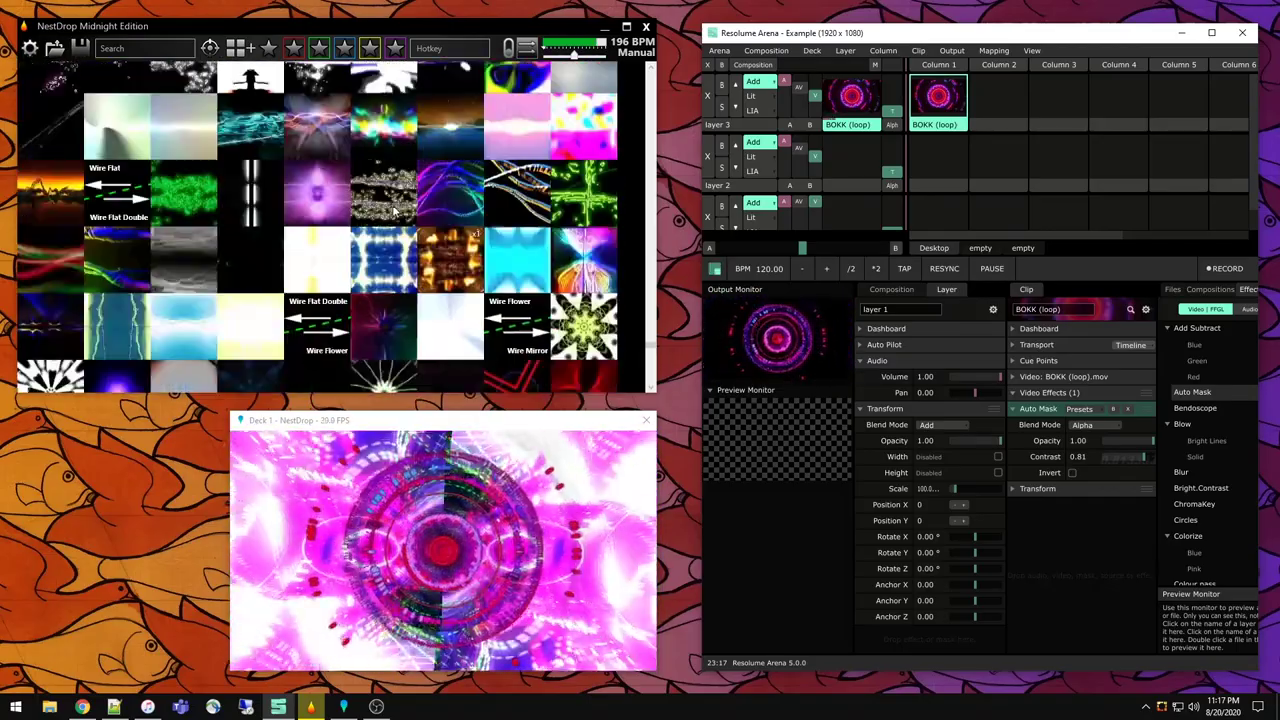
{"action": "left_click", "coordinate": [378, 364]}
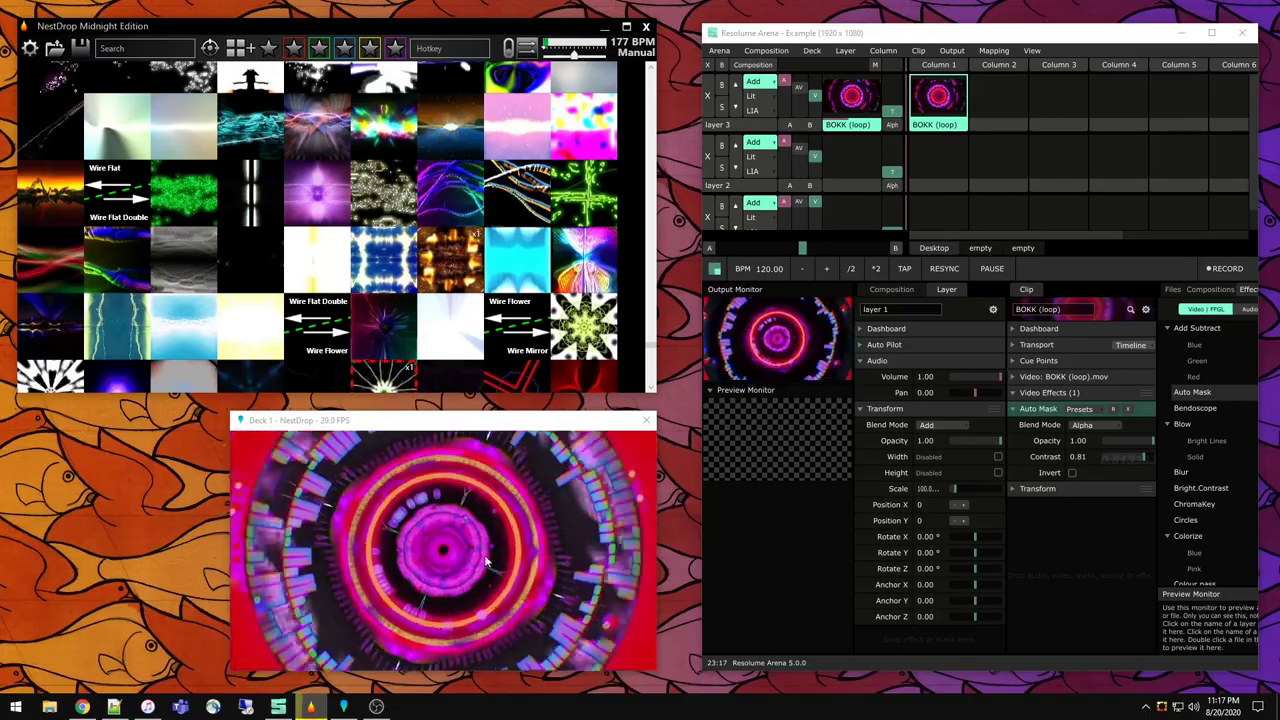
Step: Toggle the Resolume composition sprite off and back on over the new preset
{"action": "scroll", "coordinate": [395, 318], "scroll_direction": "down", "scroll_amount": 5}
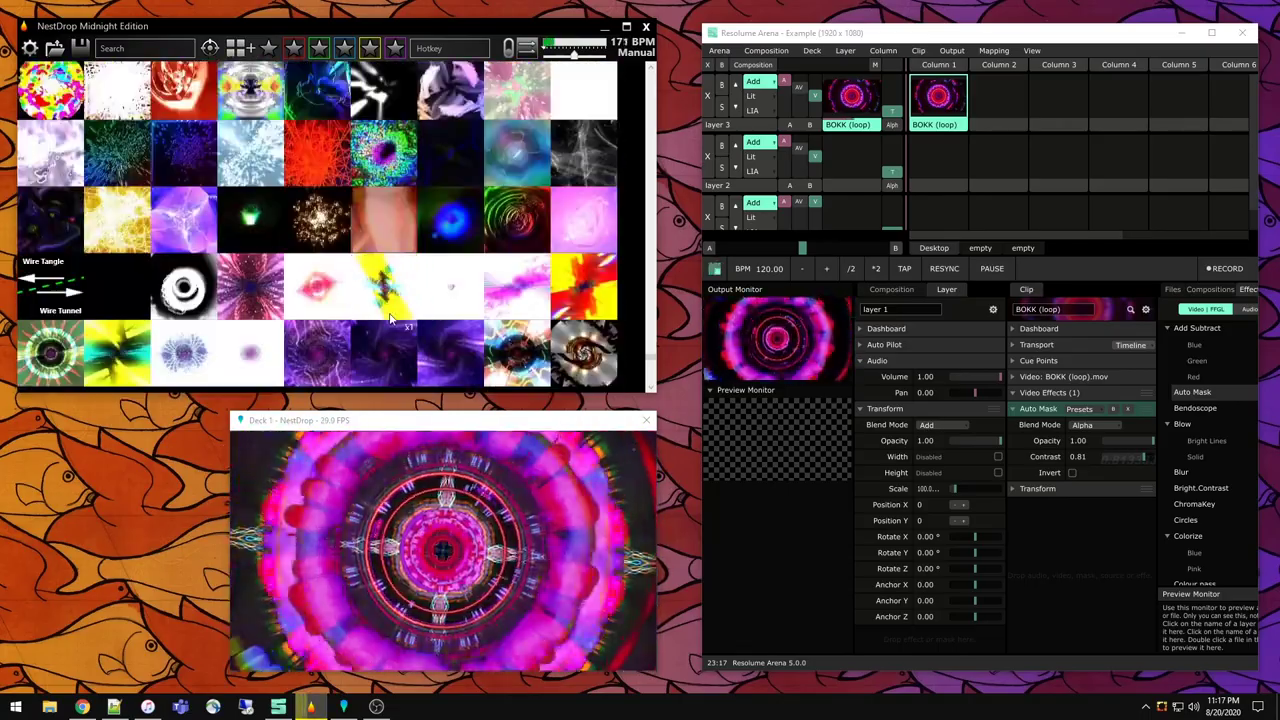
{"action": "scroll", "coordinate": [392, 318], "scroll_direction": "down", "scroll_amount": 2}
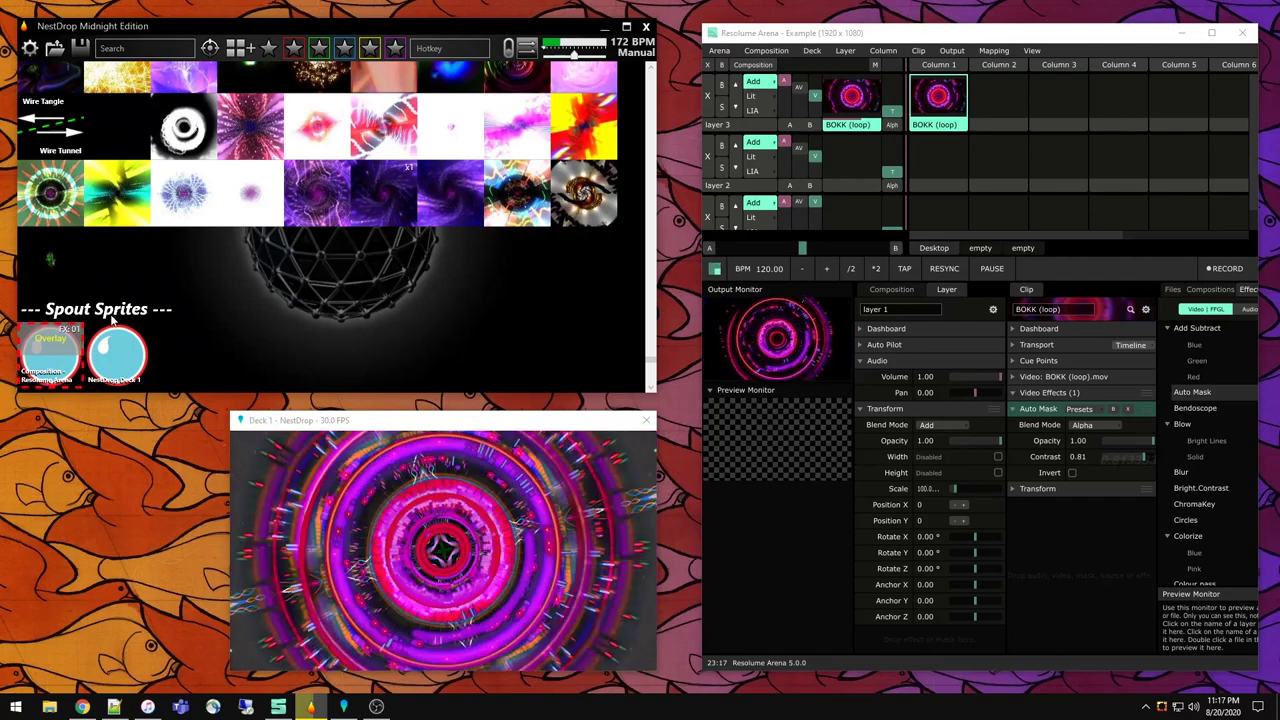
{"action": "left_click", "coordinate": [52, 365]}
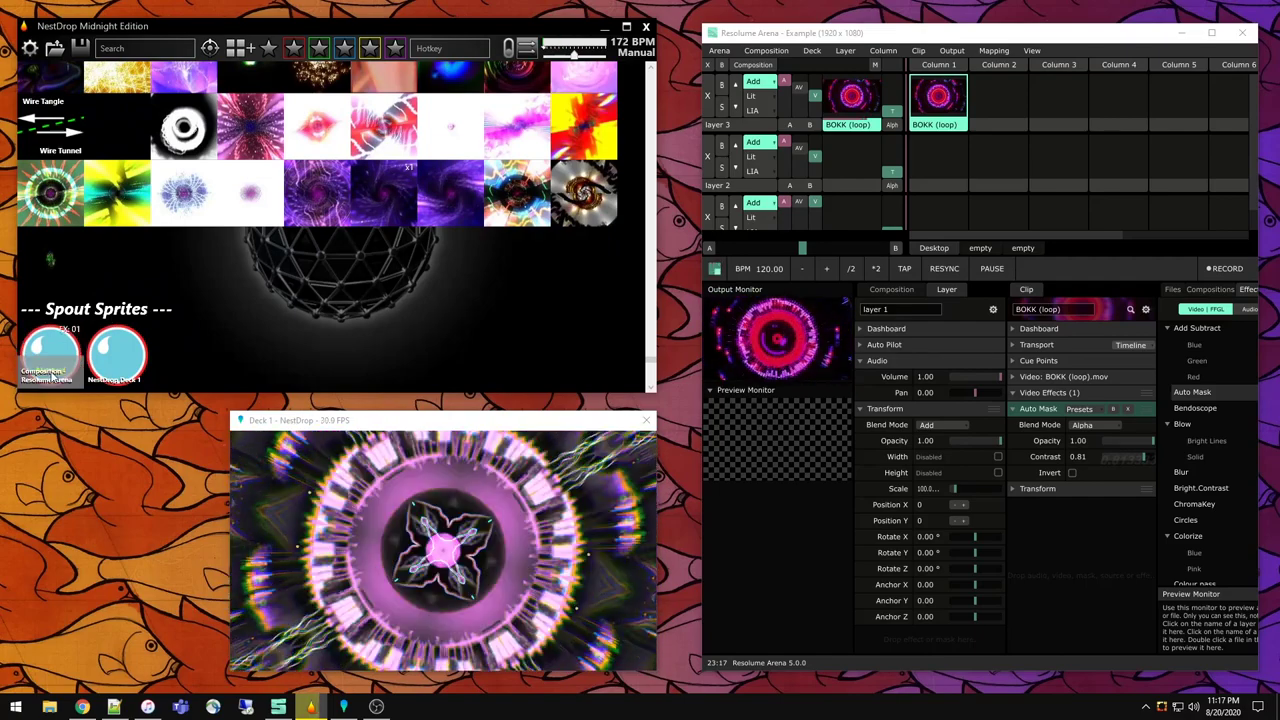
{"action": "left_click", "coordinate": [60, 345]}
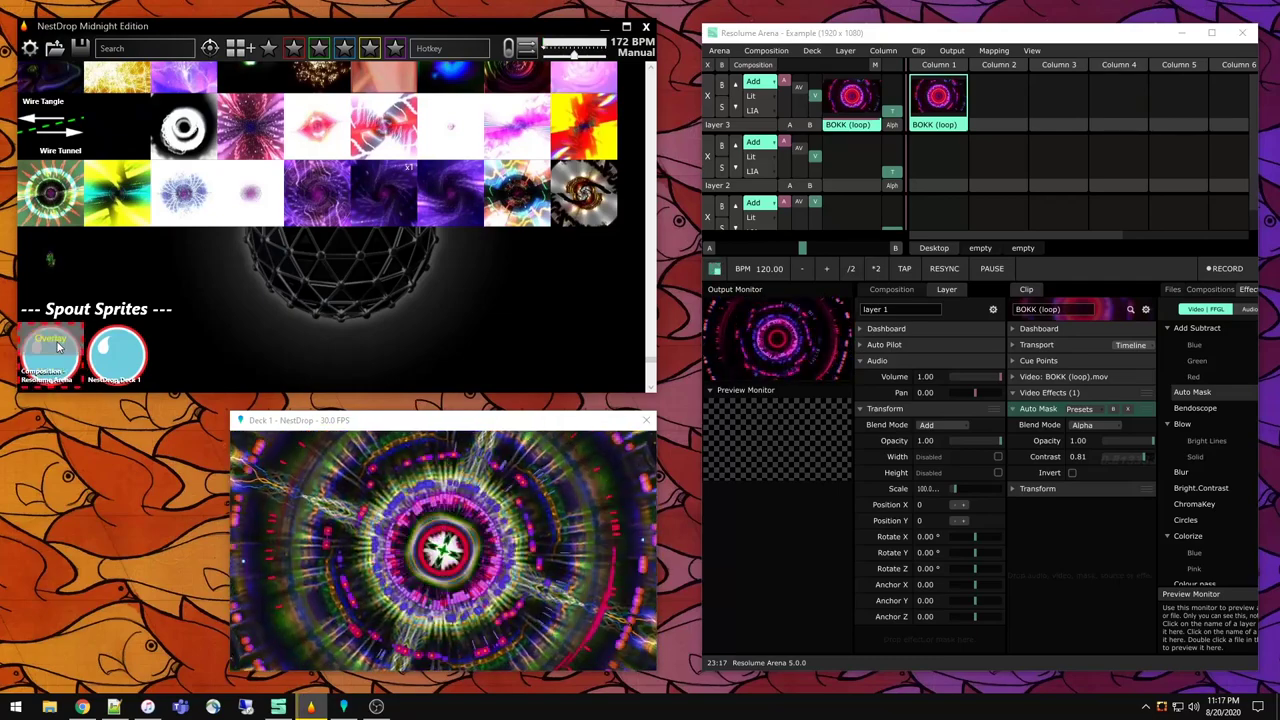
{"action": "scroll", "coordinate": [342, 250], "scroll_direction": "up", "scroll_amount": 5}
{"action": "scroll", "coordinate": [316, 282], "scroll_direction": "down", "scroll_amount": 2}
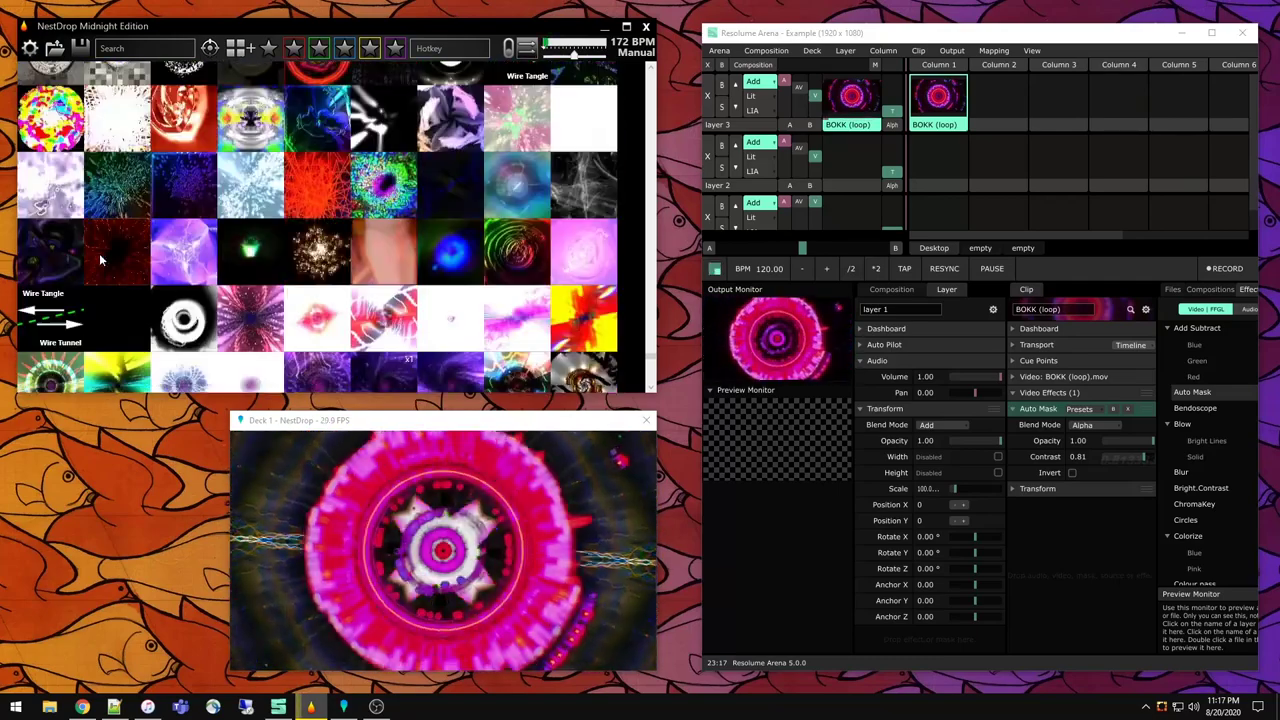
{"action": "scroll", "coordinate": [302, 284], "scroll_direction": "down", "scroll_amount": 3}
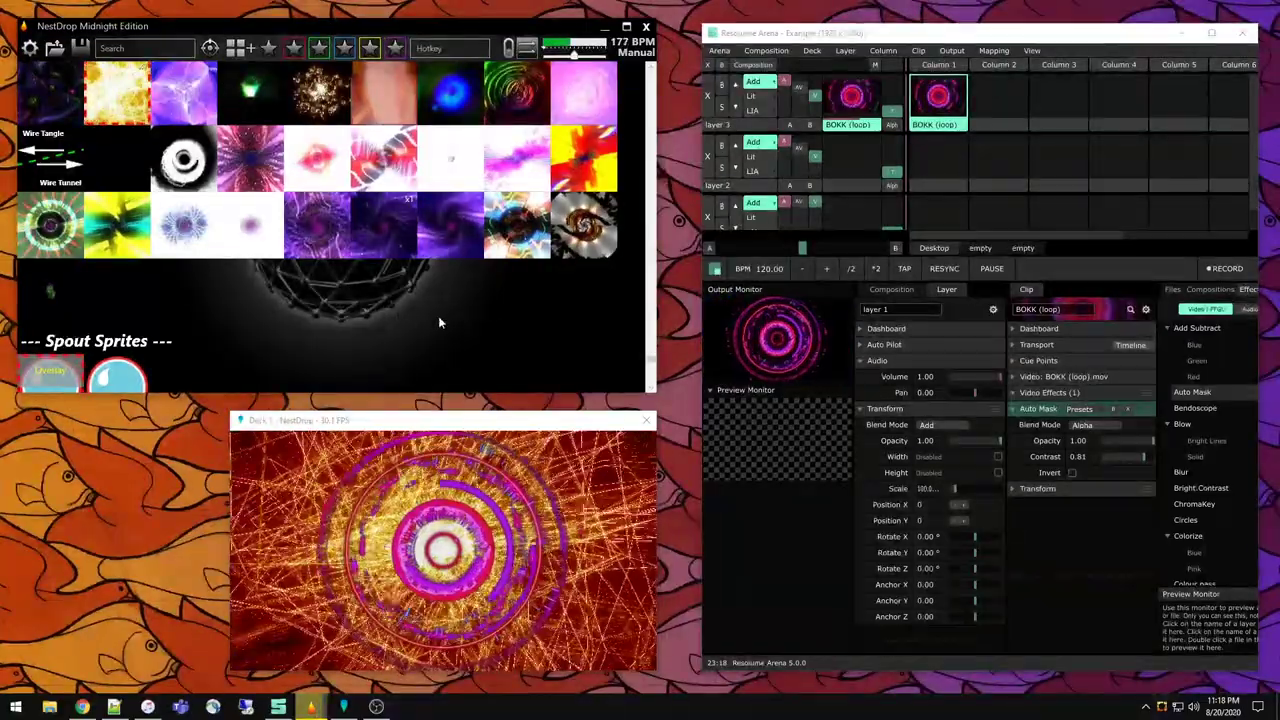
{"action": "scroll", "coordinate": [461, 324], "scroll_direction": "up", "scroll_amount": 5}
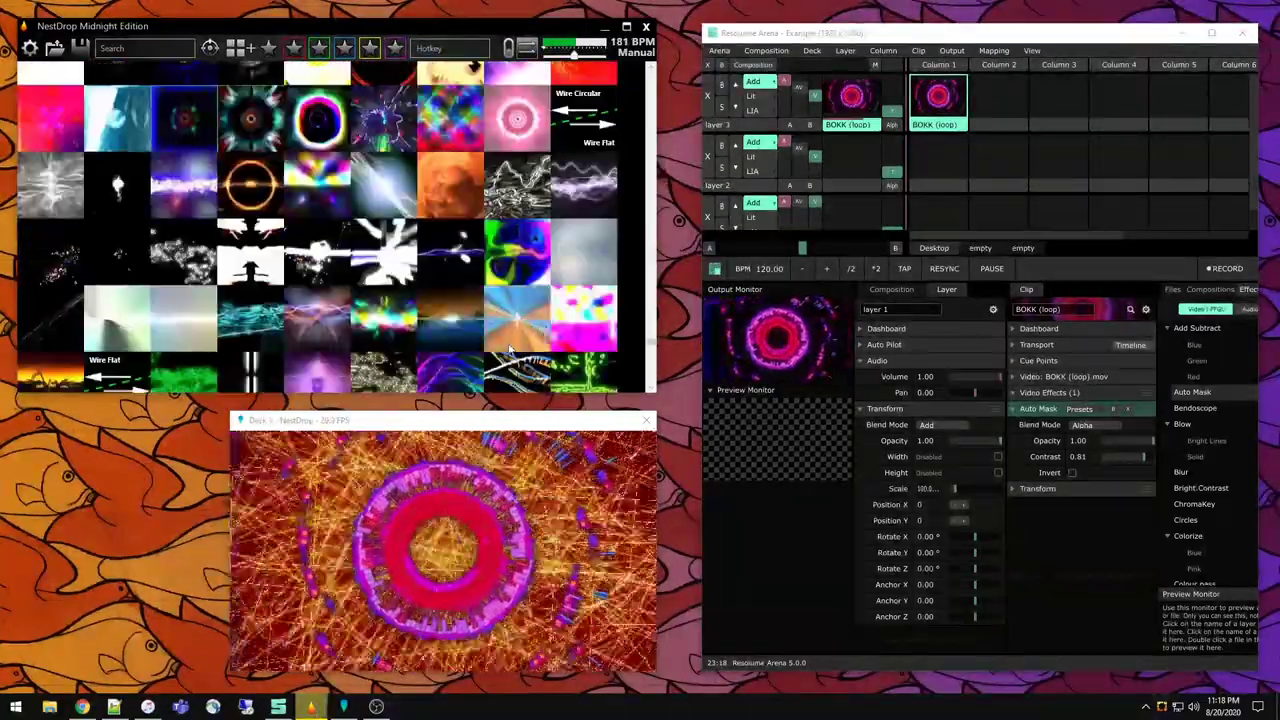
{"action": "scroll", "coordinate": [510, 350], "scroll_direction": "up", "scroll_amount": 10}
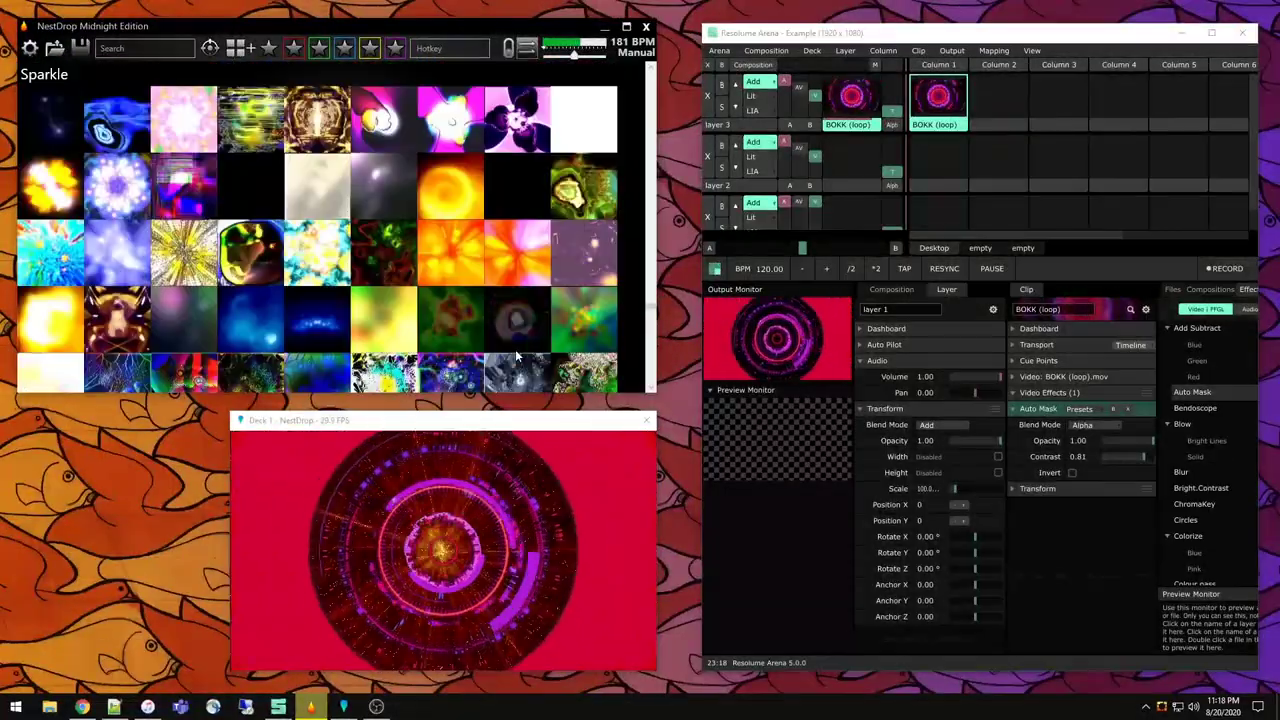
{"action": "scroll", "coordinate": [516, 355], "scroll_direction": "up", "scroll_amount": 4}
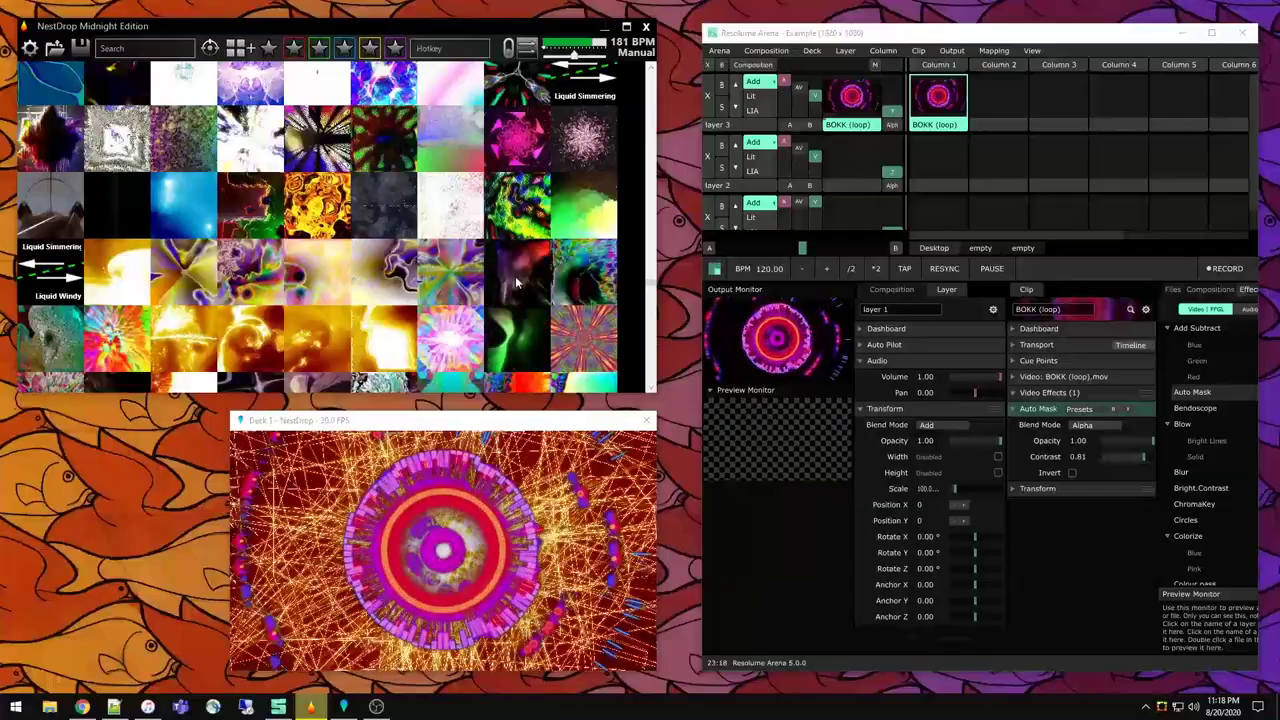
{"action": "scroll", "coordinate": [516, 290], "scroll_direction": "down", "scroll_amount": 2}
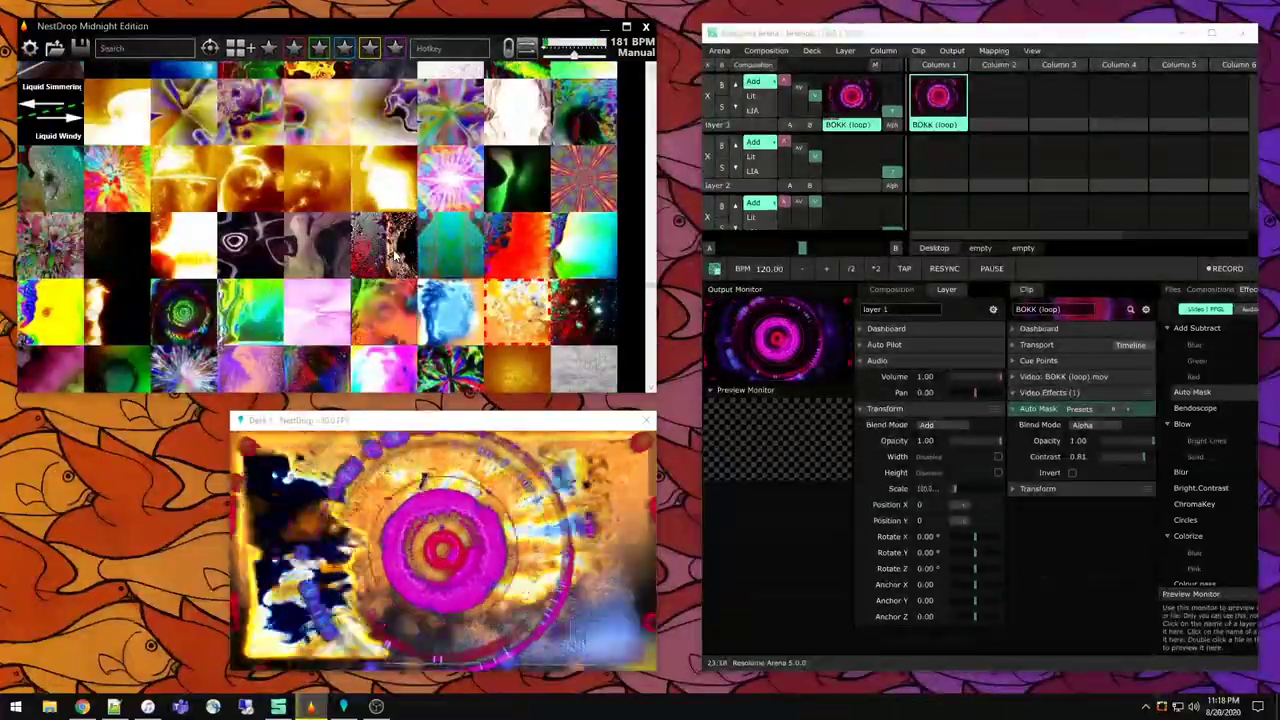
{"action": "scroll", "coordinate": [440, 320], "scroll_direction": "down", "scroll_amount": 10}
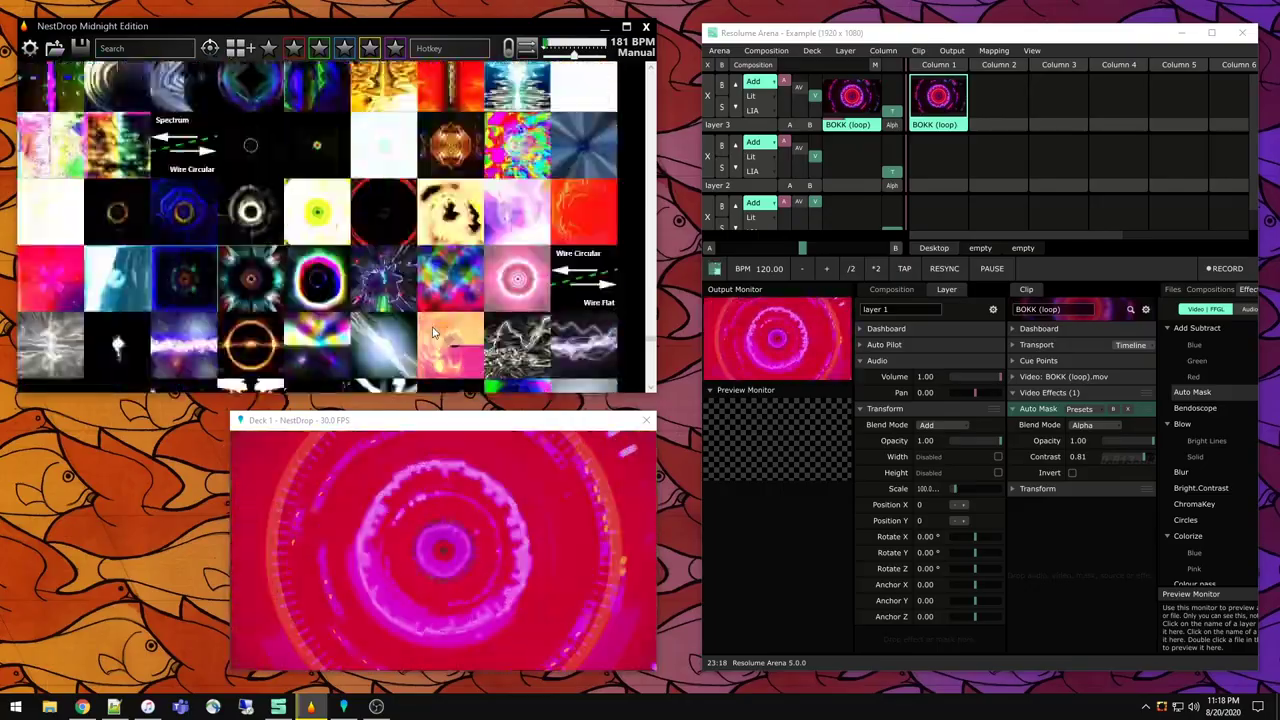
{"action": "scroll", "coordinate": [433, 333], "scroll_direction": "down", "scroll_amount": 6}
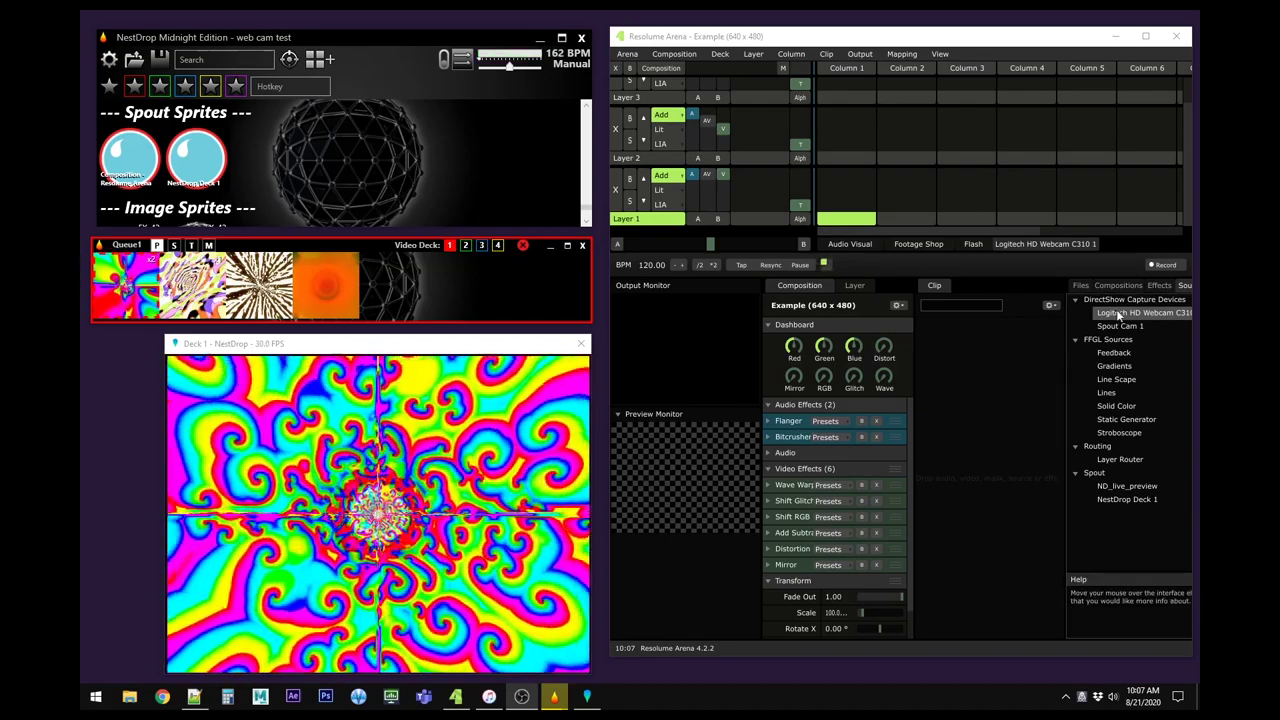
Step: Add the webcam feed as a Column 1 clip, play it, and show it on Deck 1
{"action": "left_click_drag", "start_coordinate": [1119, 310], "coordinate": [840, 134]}
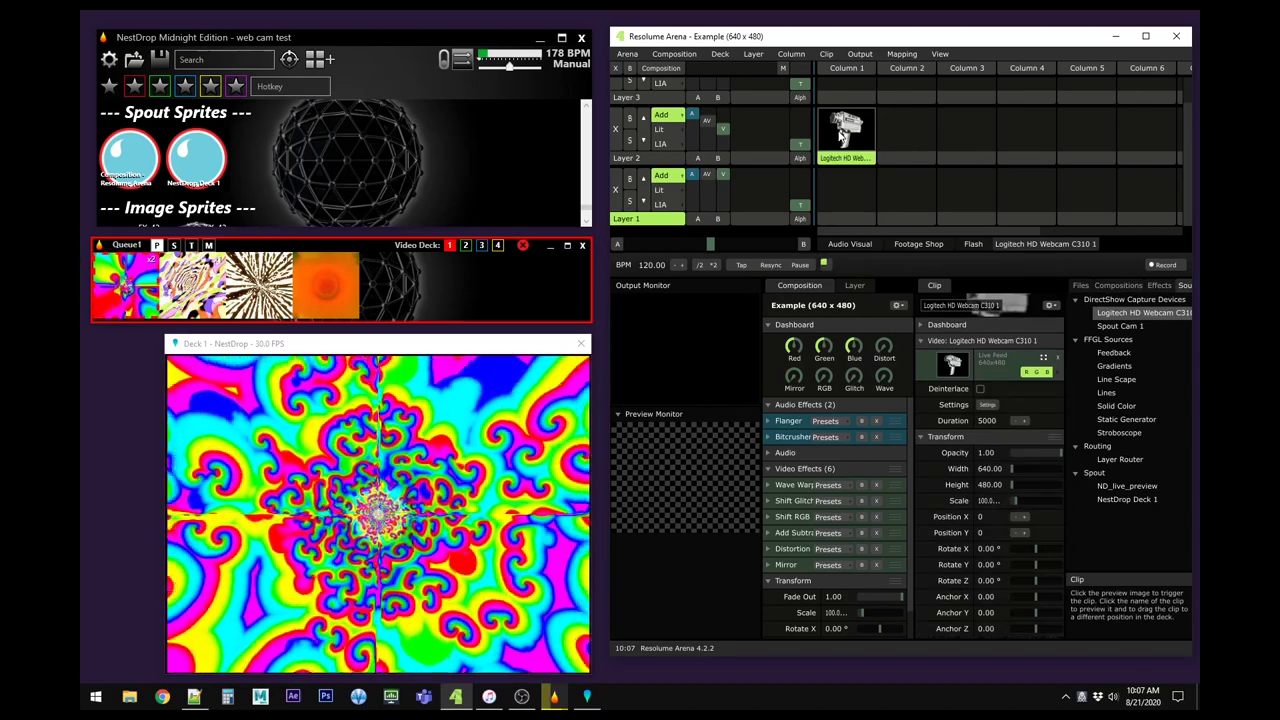
{"action": "left_click", "coordinate": [850, 136]}
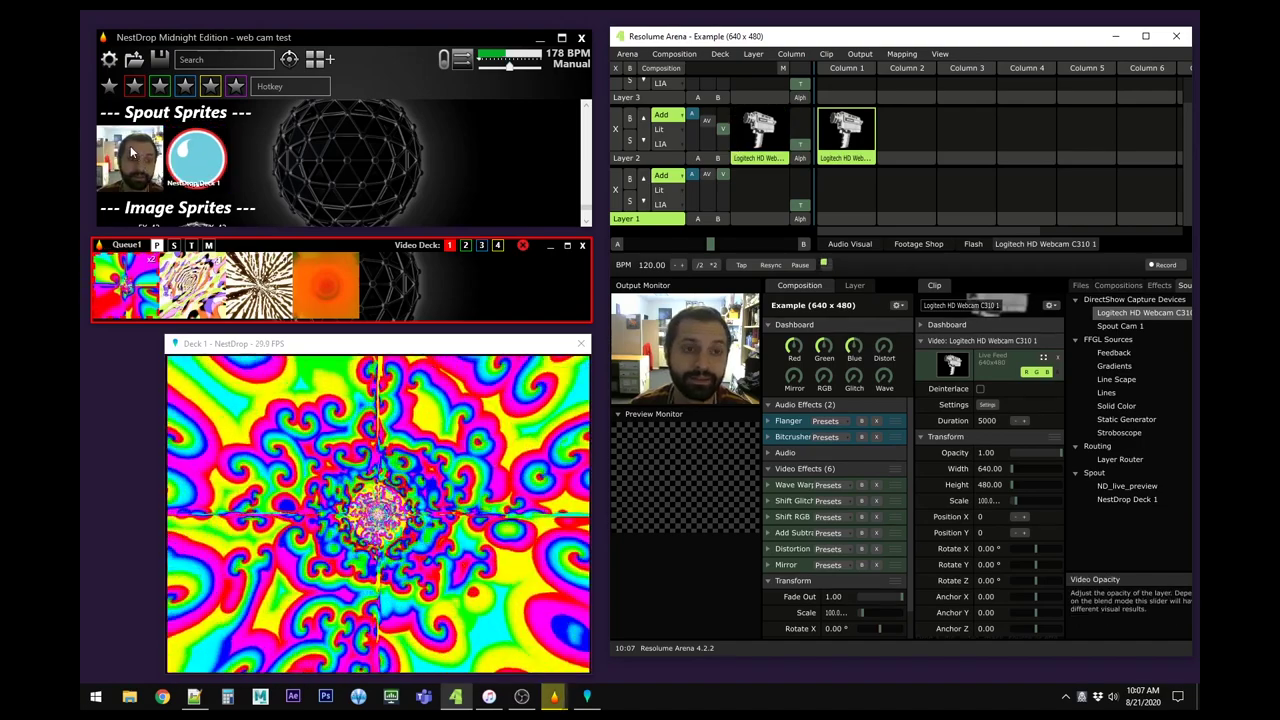
{"action": "left_click", "coordinate": [128, 180]}
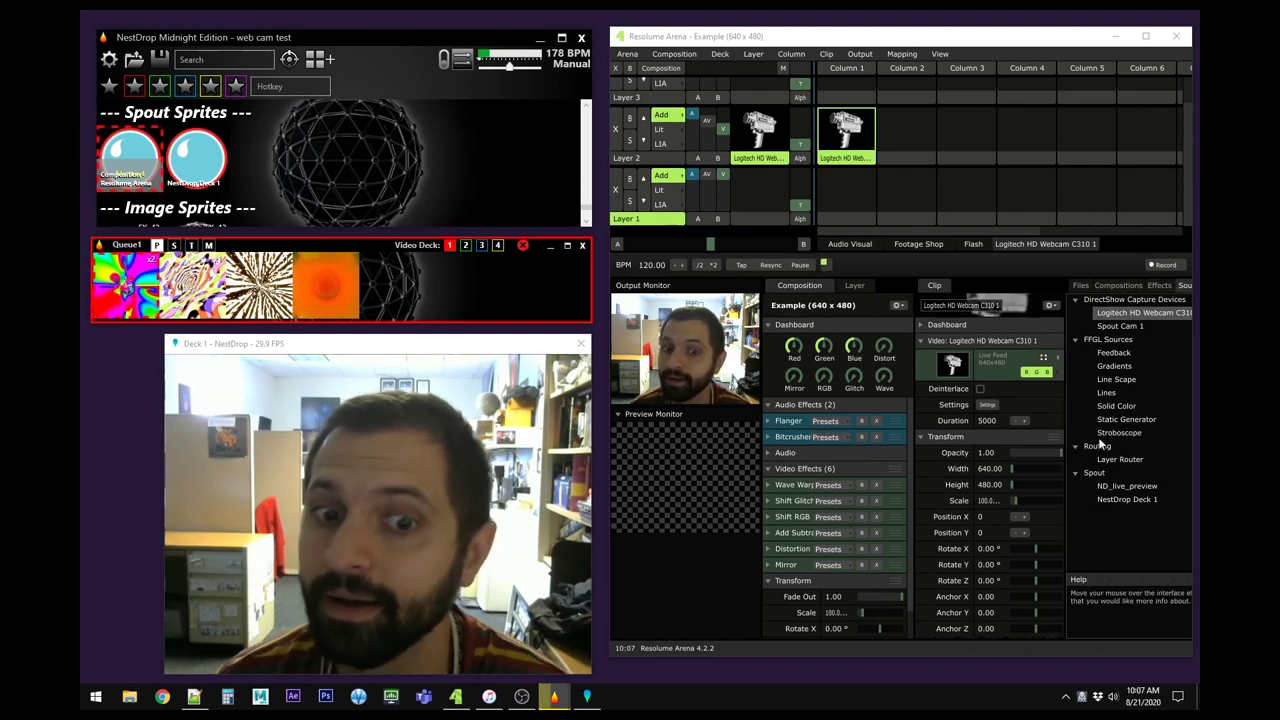
Step: Add Invert RGB and Auto Mask from the Effects list to the webcam clip
{"action": "left_click", "coordinate": [1160, 286]}
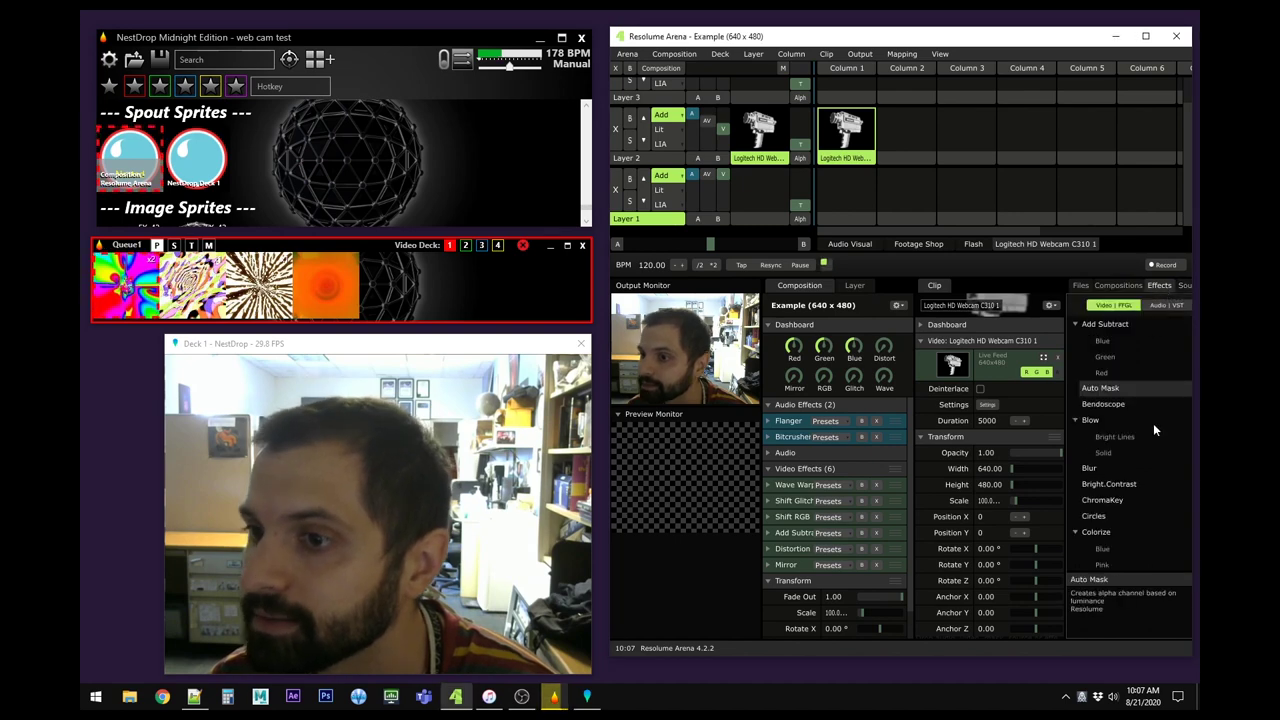
{"action": "scroll", "coordinate": [1153, 430], "scroll_direction": "down", "scroll_amount": 8}
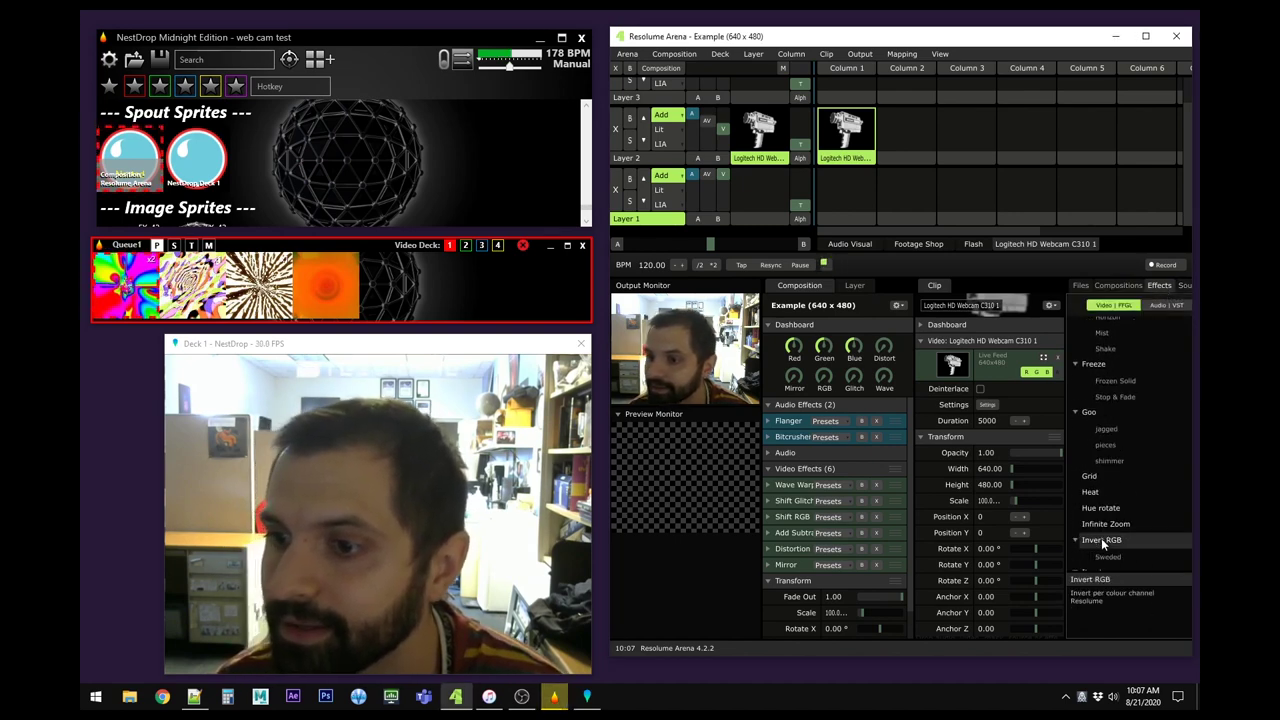
{"action": "left_click_drag", "start_coordinate": [1108, 543], "coordinate": [964, 427]}
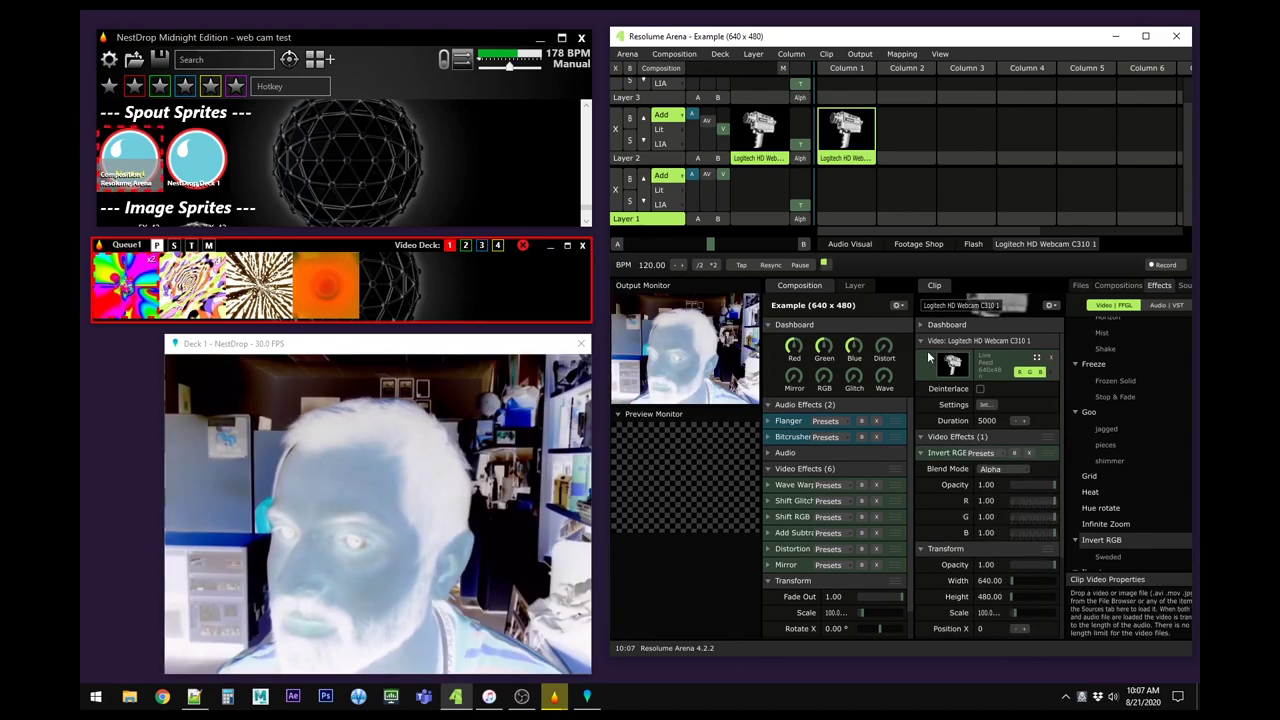
{"action": "scroll", "coordinate": [1179, 368], "scroll_direction": "up", "scroll_amount": 8}
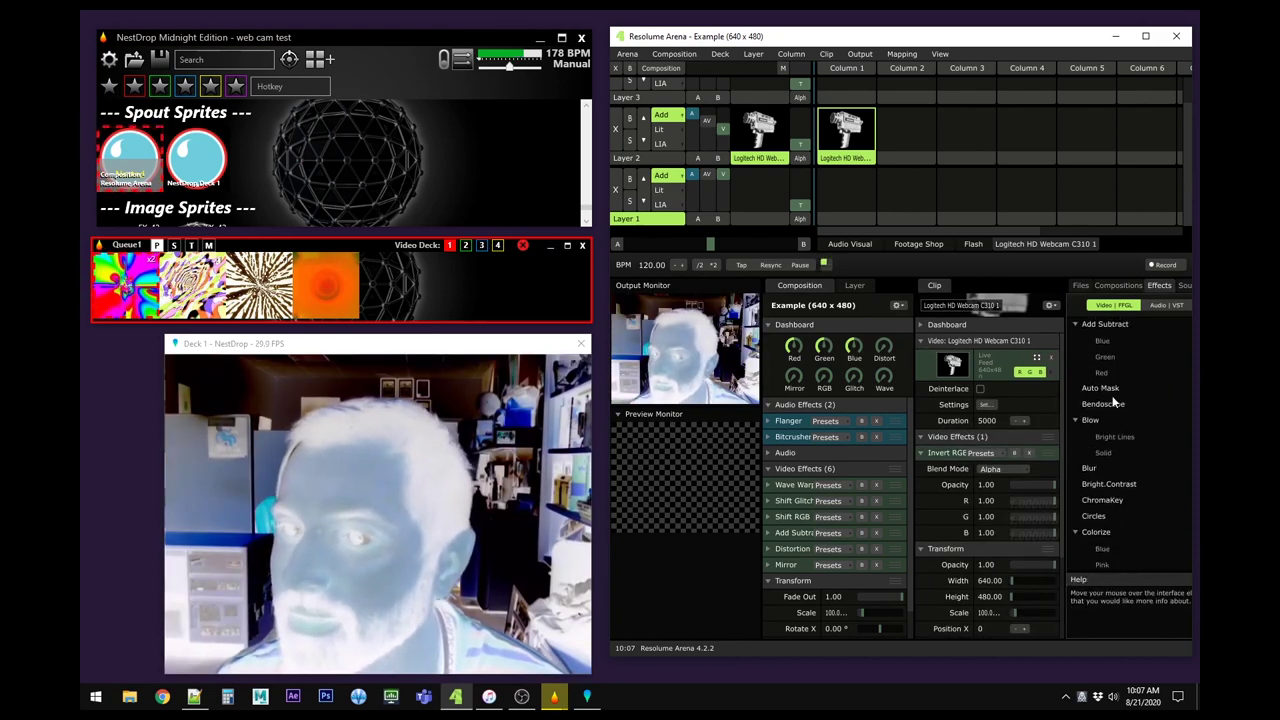
{"action": "left_click_drag", "start_coordinate": [1101, 386], "coordinate": [977, 517]}
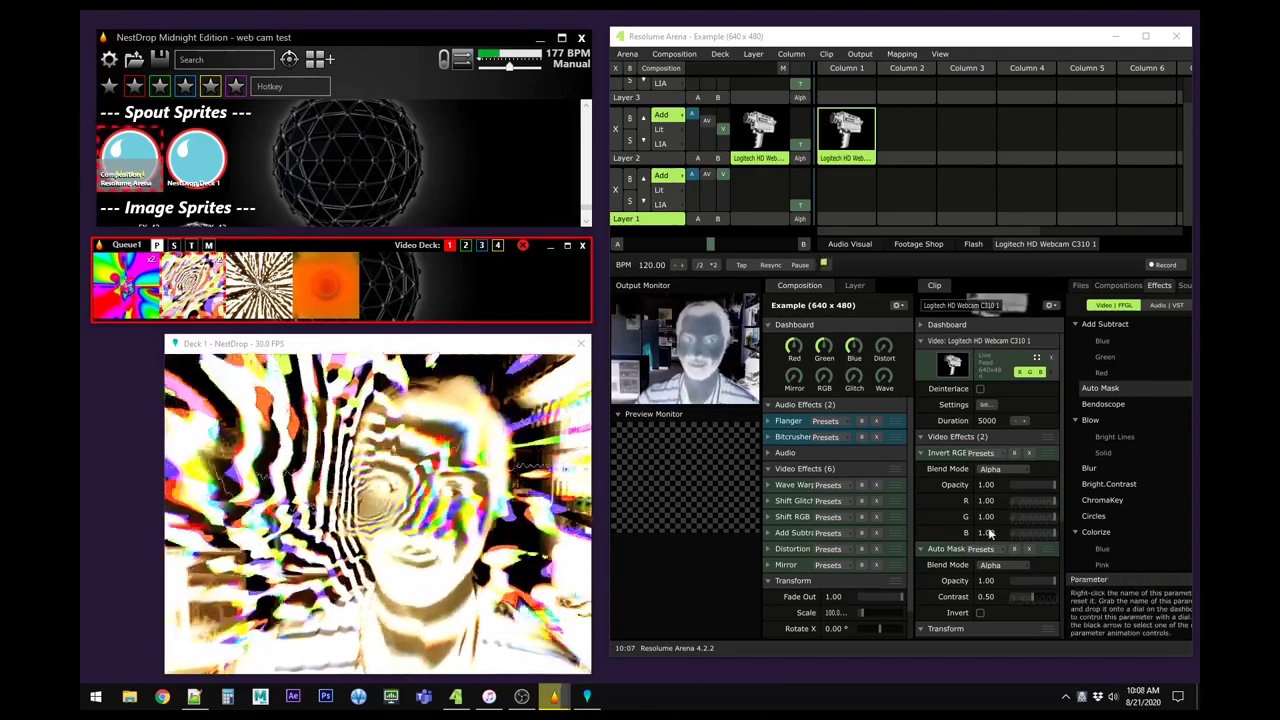
Step: Set Auto Mask contrast to 0.46, layer the orange image sprite on Deck 1, and bypass Invert RGB
{"action": "scroll", "coordinate": [1009, 524], "scroll_direction": "down", "scroll_amount": 2}
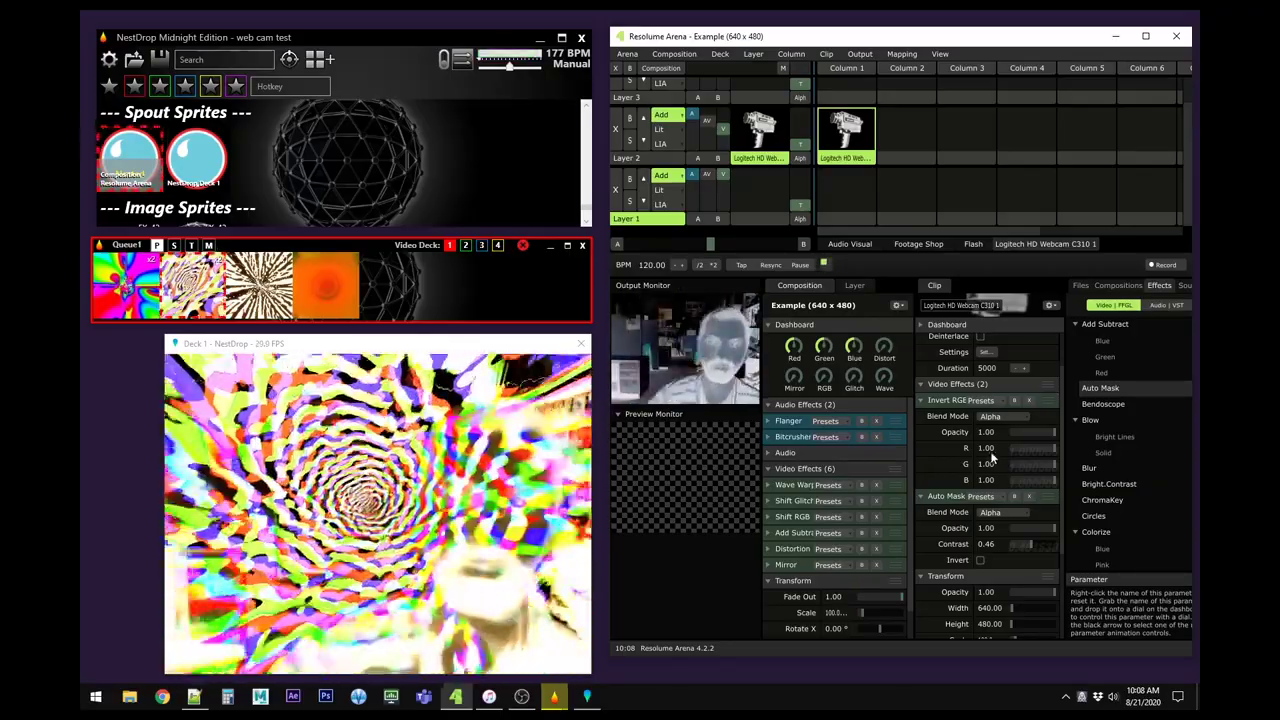
{"action": "left_click", "coordinate": [167, 328]}
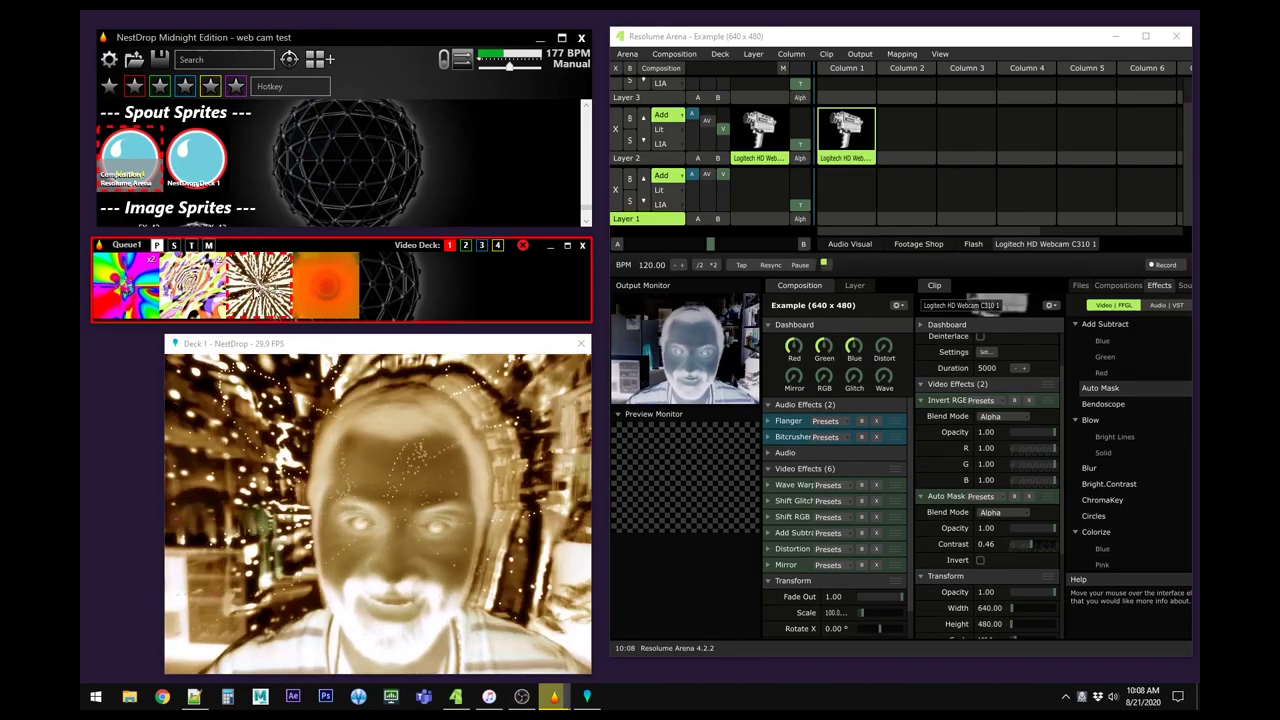
{"action": "left_click", "coordinate": [320, 288]}
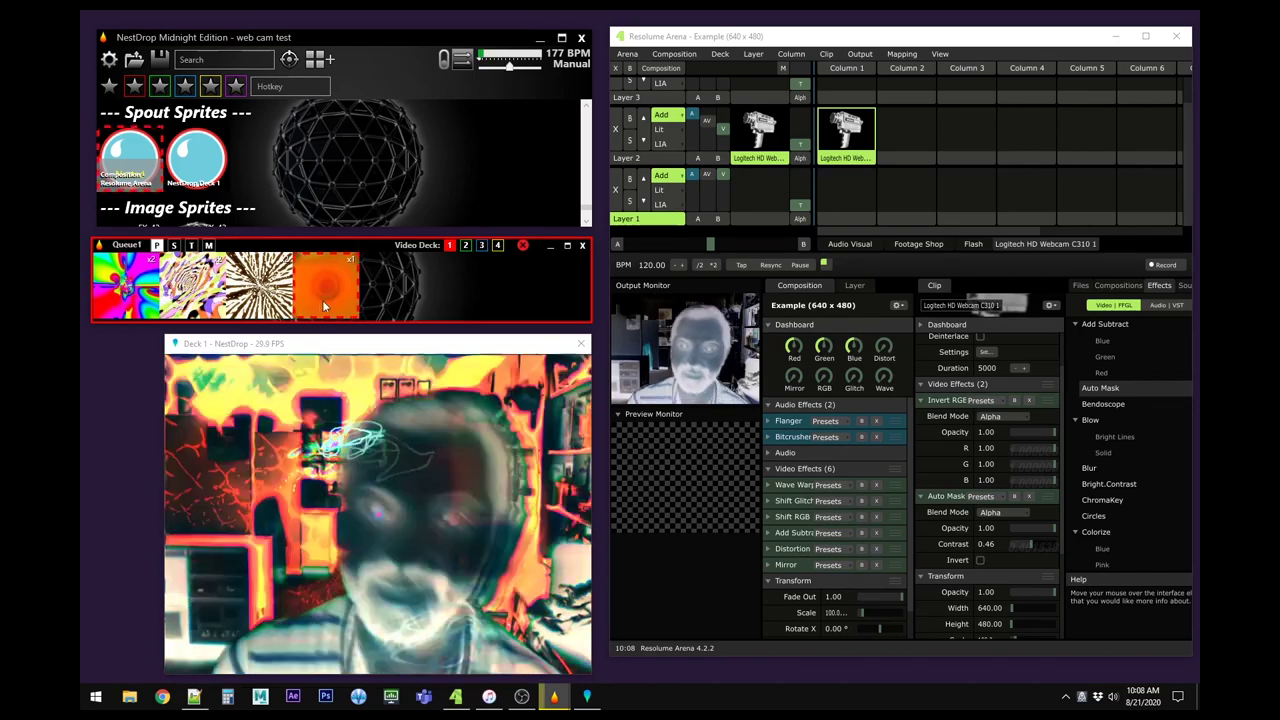
{"action": "left_click", "coordinate": [1014, 401]}
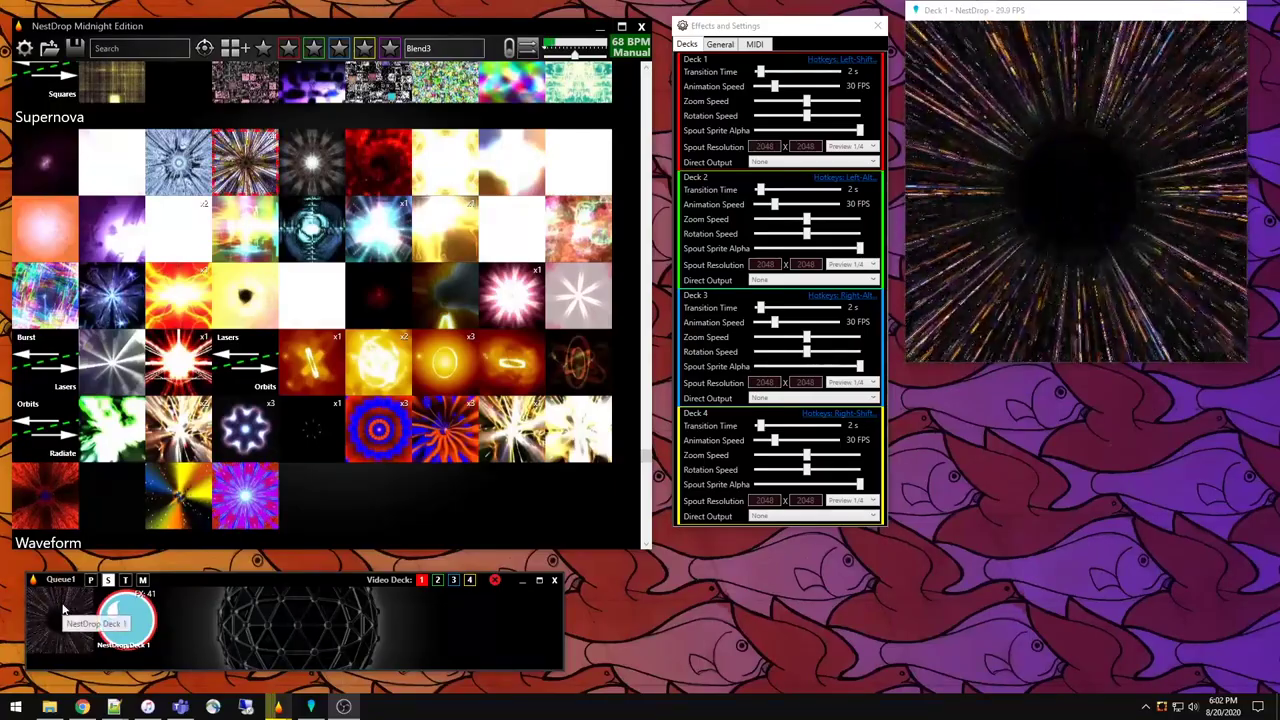
Step: Play the queued Deck 1 spout sprite as an FX 48 Overlay, giving a burning spiral of squares
{"action": "left_click", "coordinate": [62, 608]}
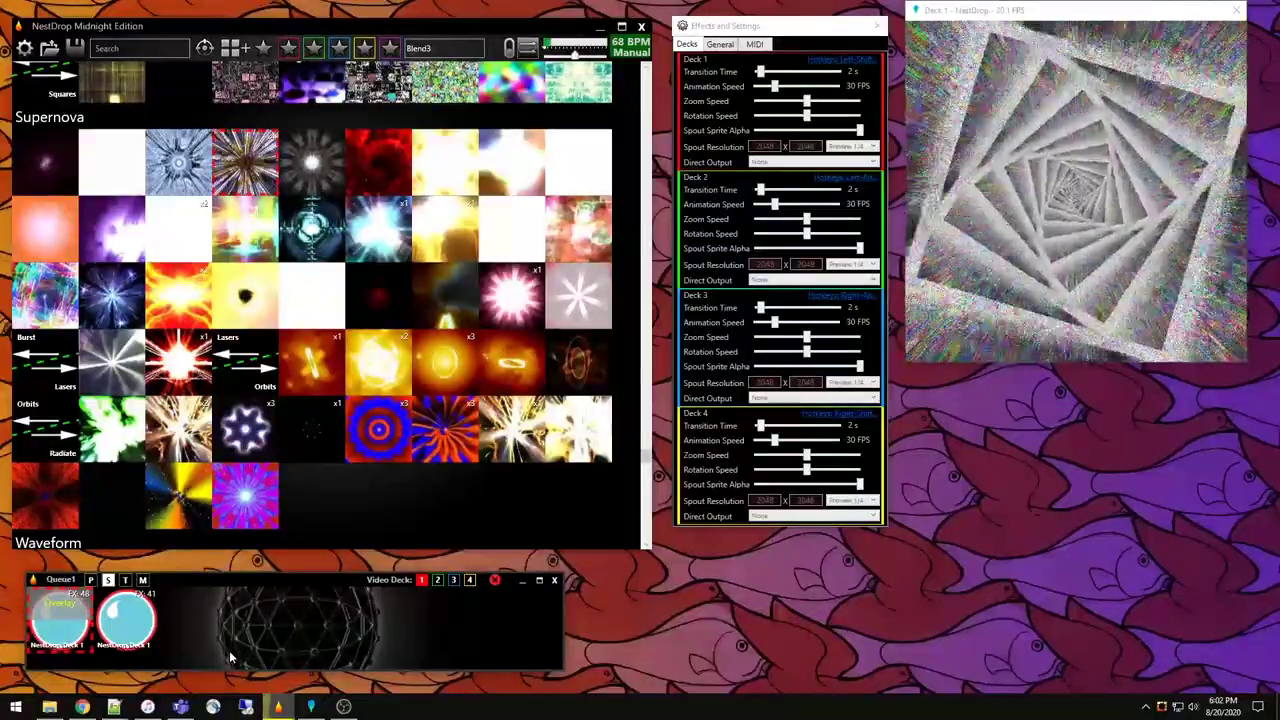
Step: Show milk2_spt.ini at img48/img49, move the tunnel sprite to the first queue slot, then stop it
{"action": "mouse_move", "coordinate": [114, 706]}
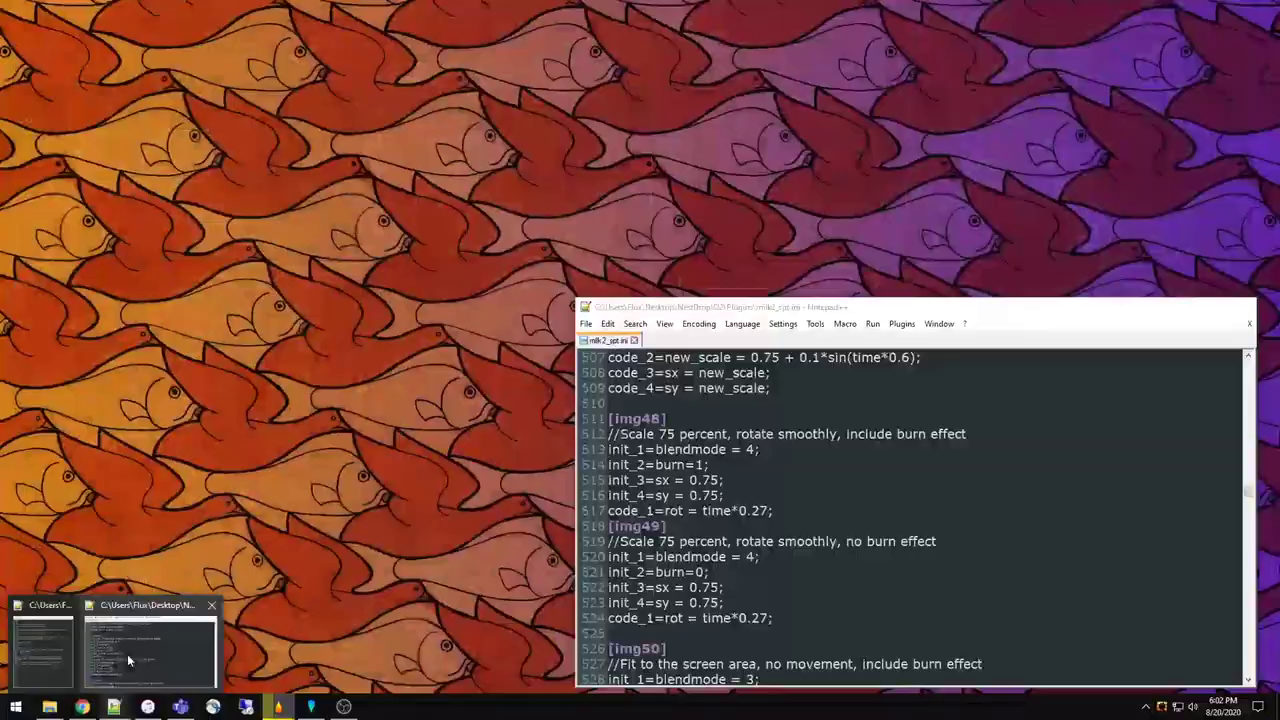
{"action": "left_click", "coordinate": [127, 654]}
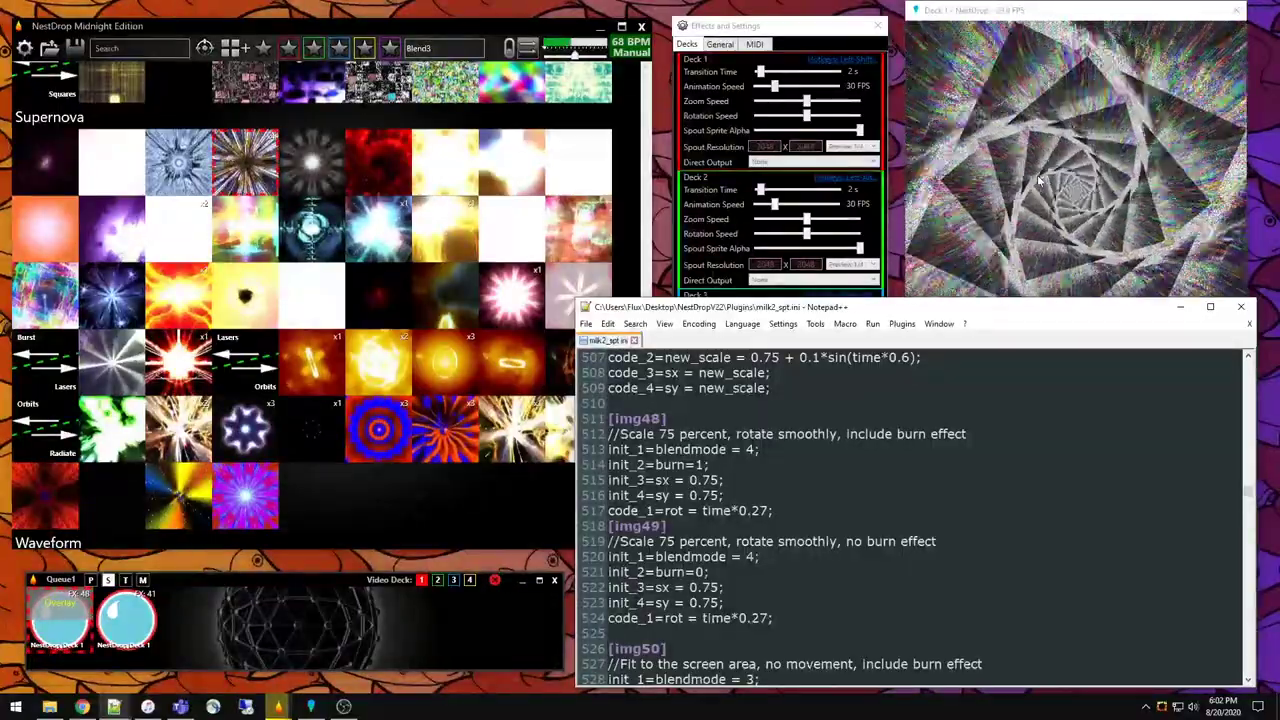
{"action": "left_click", "coordinate": [1068, 182]}
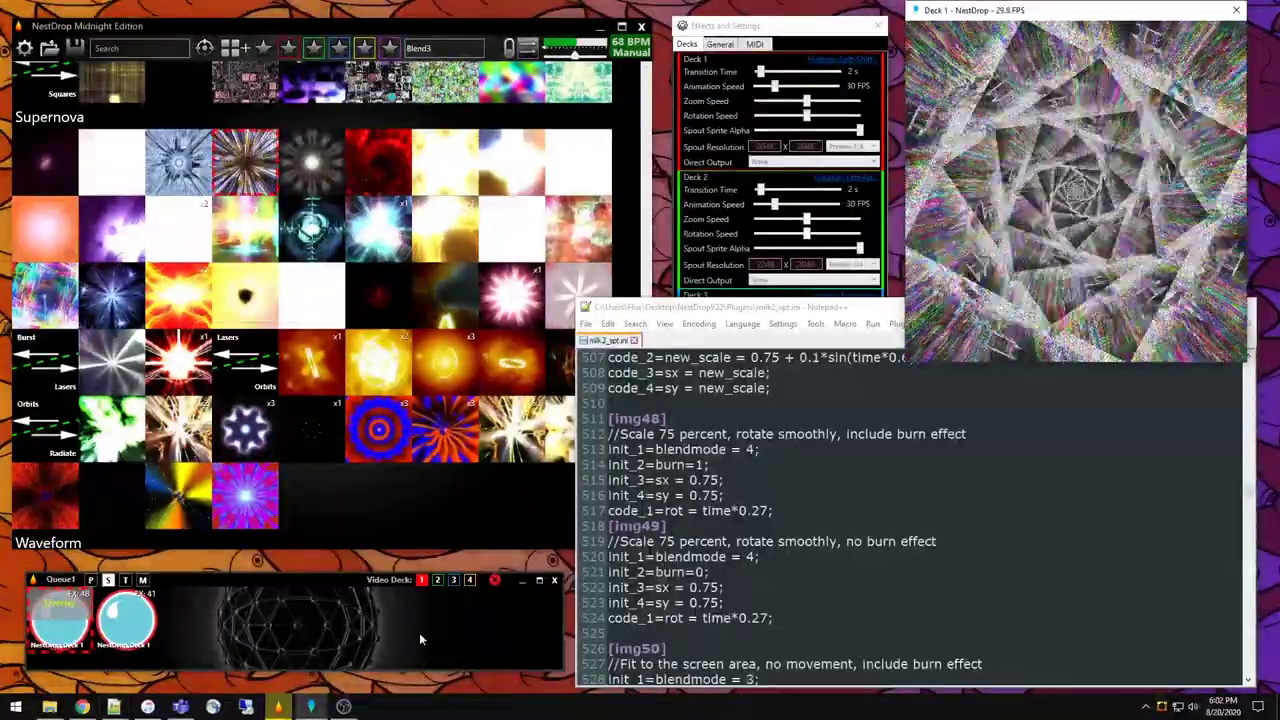
{"action": "left_click", "coordinate": [108, 622]}
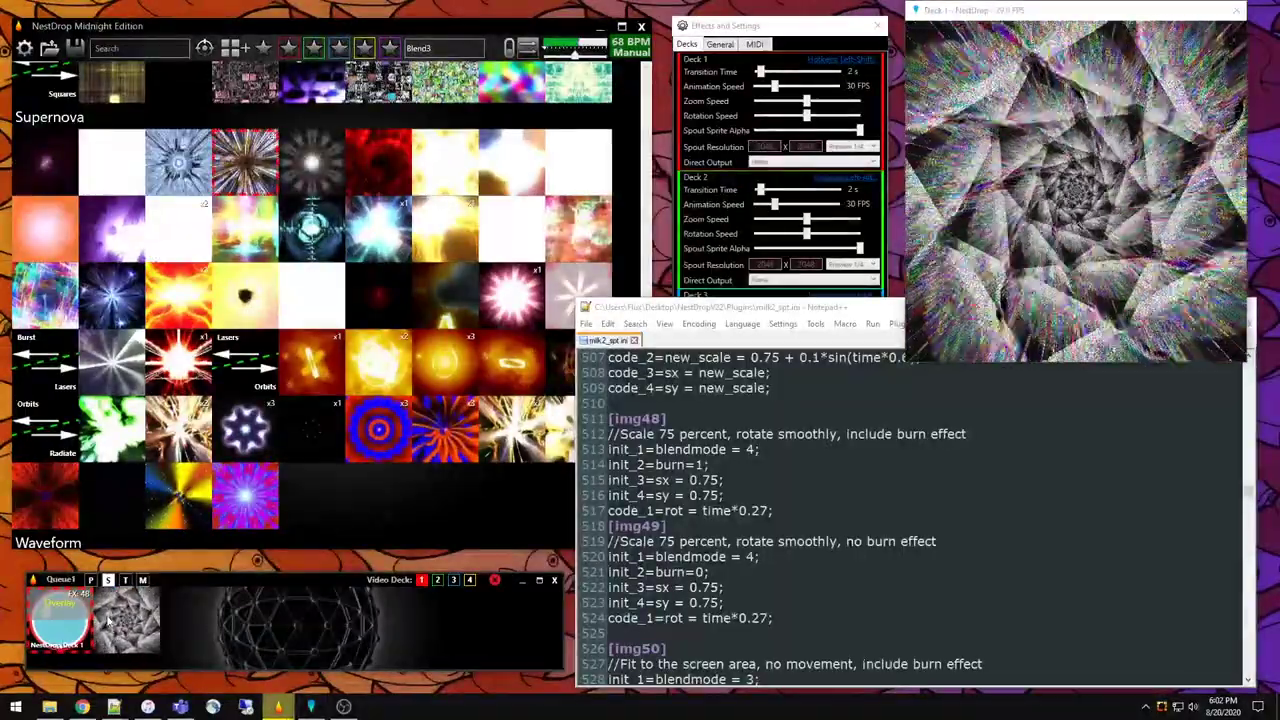
{"action": "left_click_drag", "start_coordinate": [108, 622], "coordinate": [58, 618]}
{"action": "left_click", "coordinate": [58, 618]}
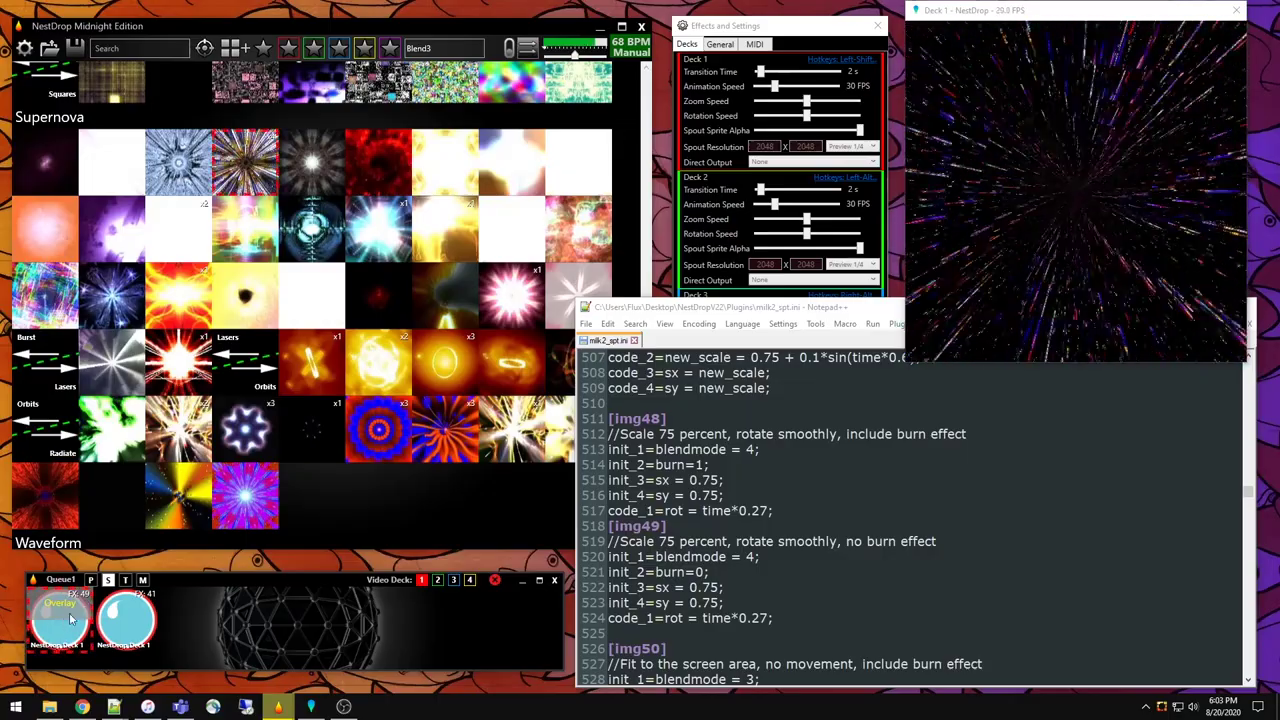
Step: Scroll milk2_spt.ini up to [img40]/[img41] and play the second queue sprite on Deck 1
{"action": "scroll", "coordinate": [845, 518], "scroll_direction": "up", "scroll_amount": 16}
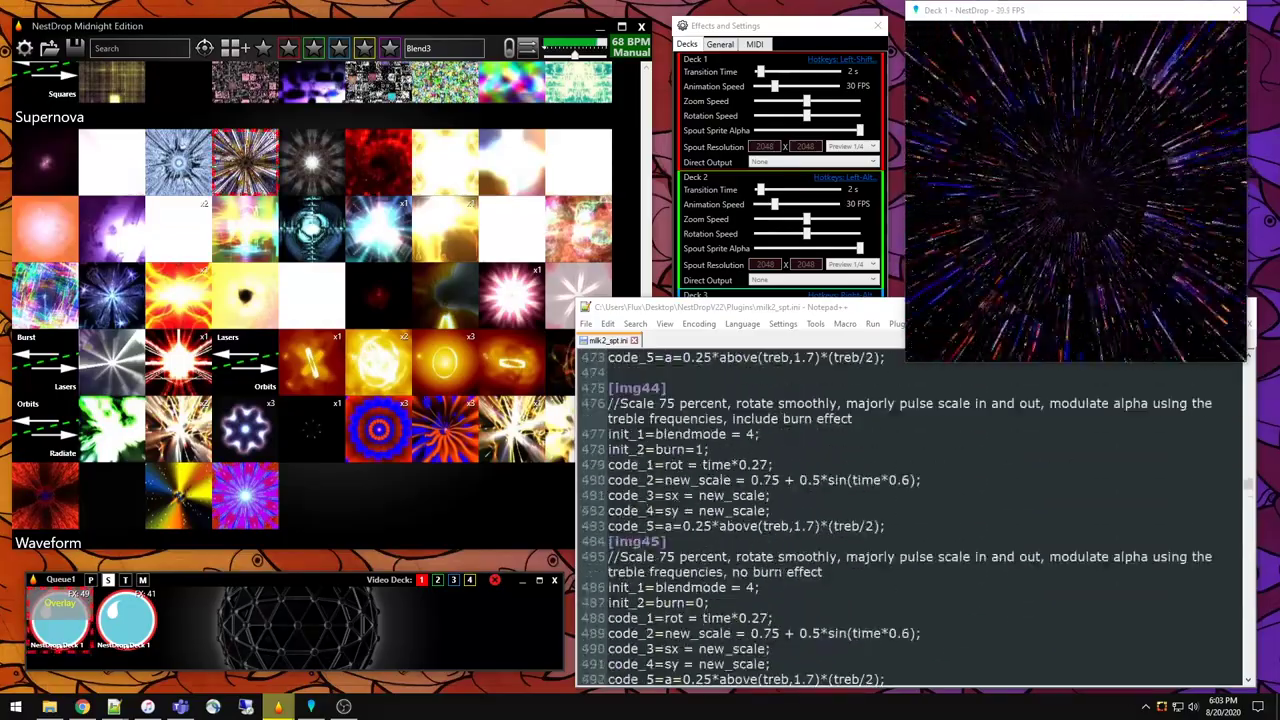
{"action": "scroll", "coordinate": [778, 567], "scroll_direction": "up", "scroll_amount": 6}
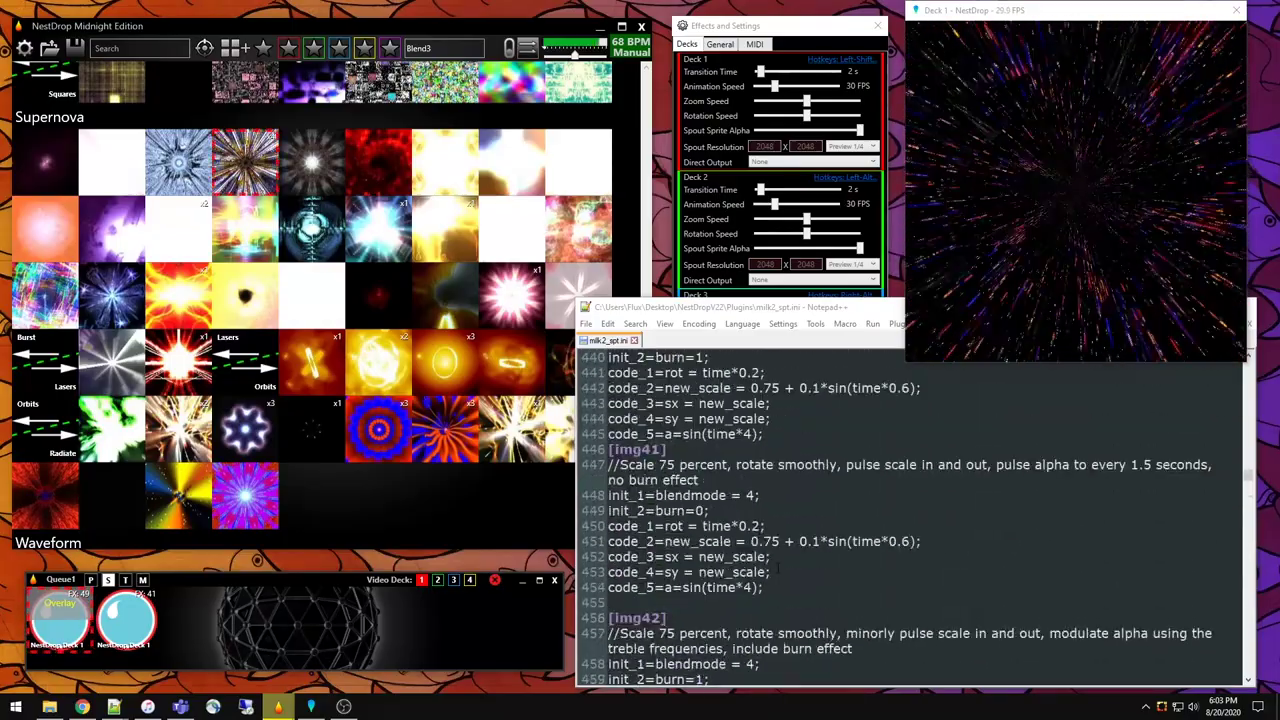
{"action": "scroll", "coordinate": [778, 567], "scroll_direction": "up", "scroll_amount": 2}
{"action": "left_click", "coordinate": [122, 612]}
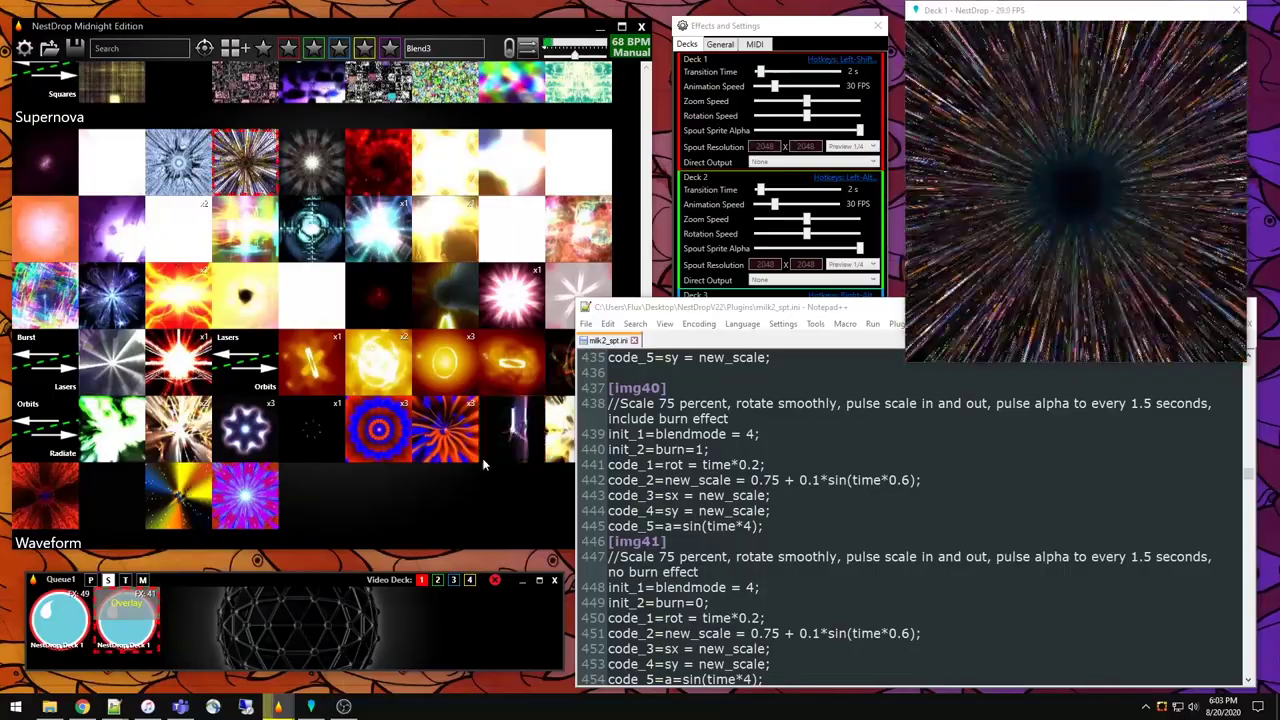
{"action": "left_click", "coordinate": [421, 568]}
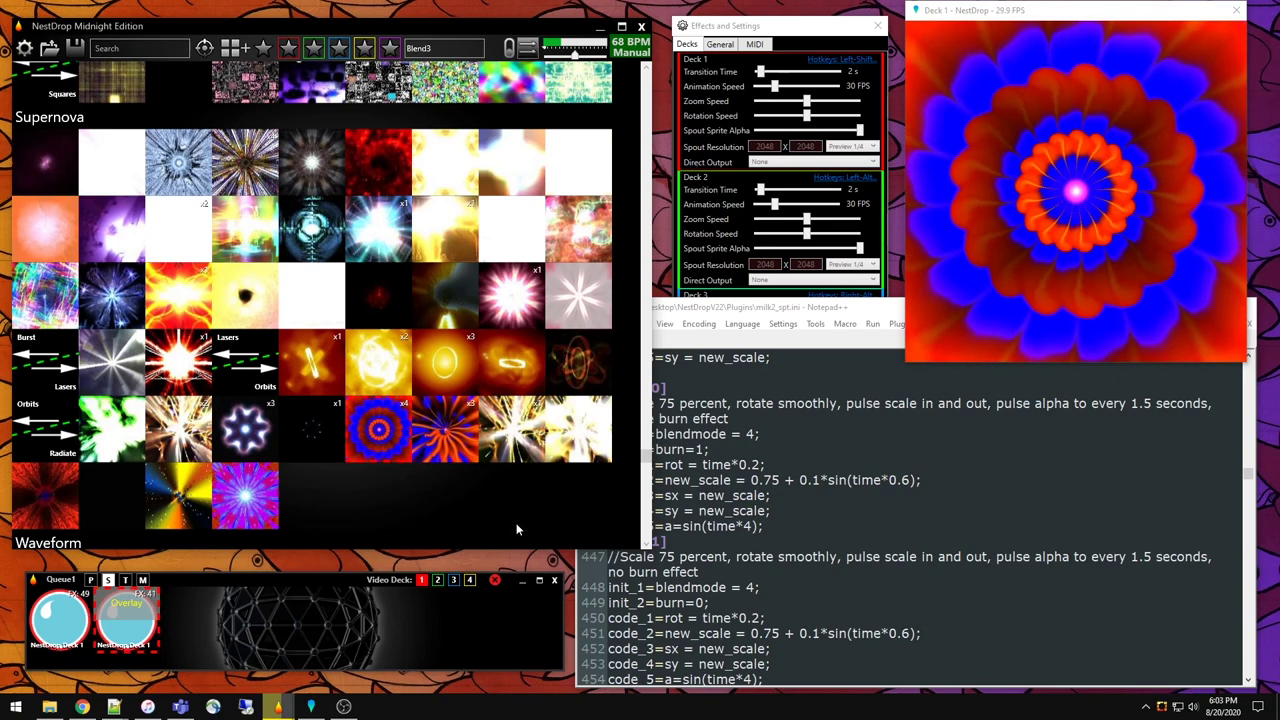
Step: Switch Deck 1 to the sunflower preset and add another Deck 1 sprite, toggling its overlay on and off
{"action": "scroll", "coordinate": [620, 470], "scroll_direction": "up", "scroll_amount": 10}
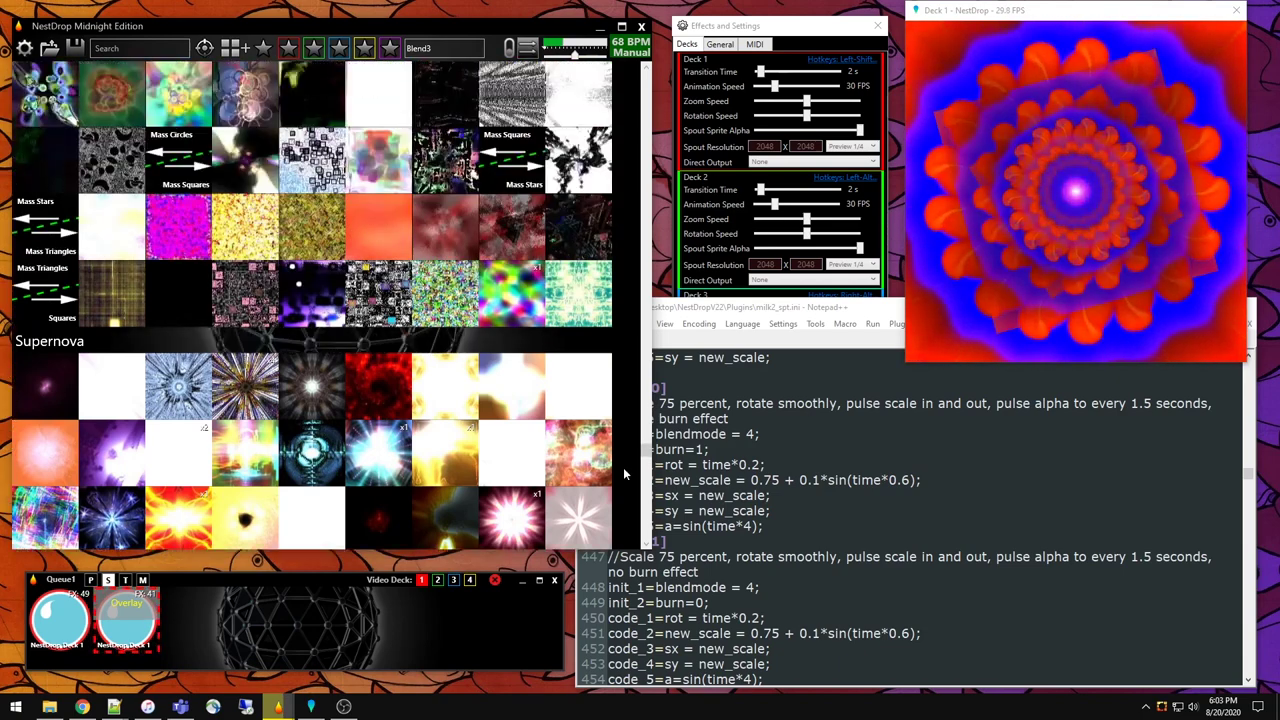
{"action": "scroll", "coordinate": [616, 469], "scroll_direction": "up", "scroll_amount": 1}
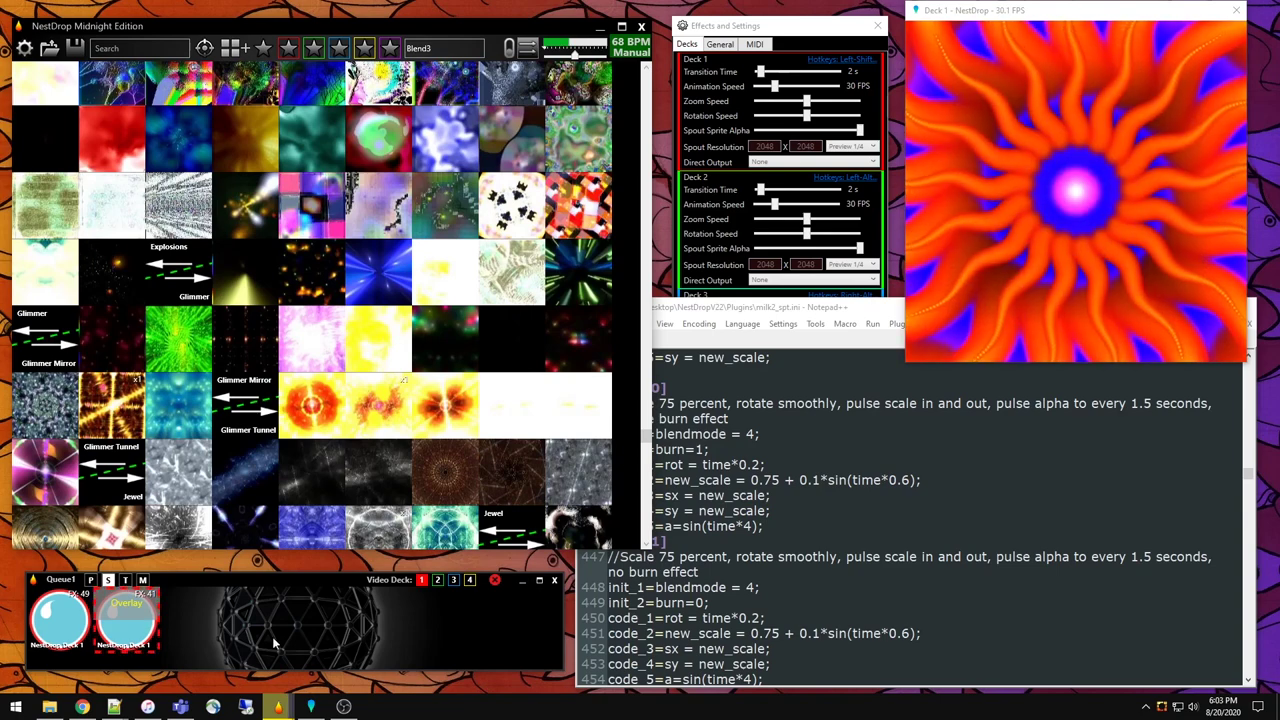
{"action": "left_click", "coordinate": [155, 630]}
{"action": "left_click_drag", "start_coordinate": [158, 632], "coordinate": [343, 648]}
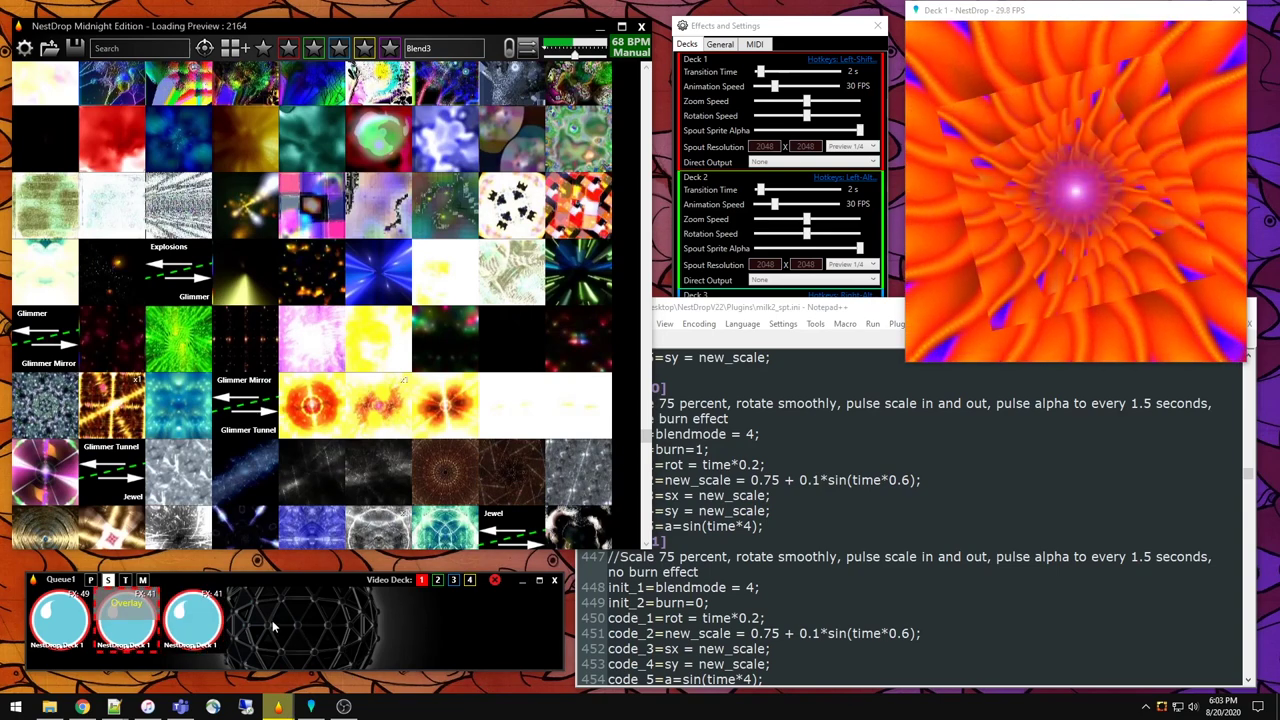
{"action": "left_click", "coordinate": [207, 623]}
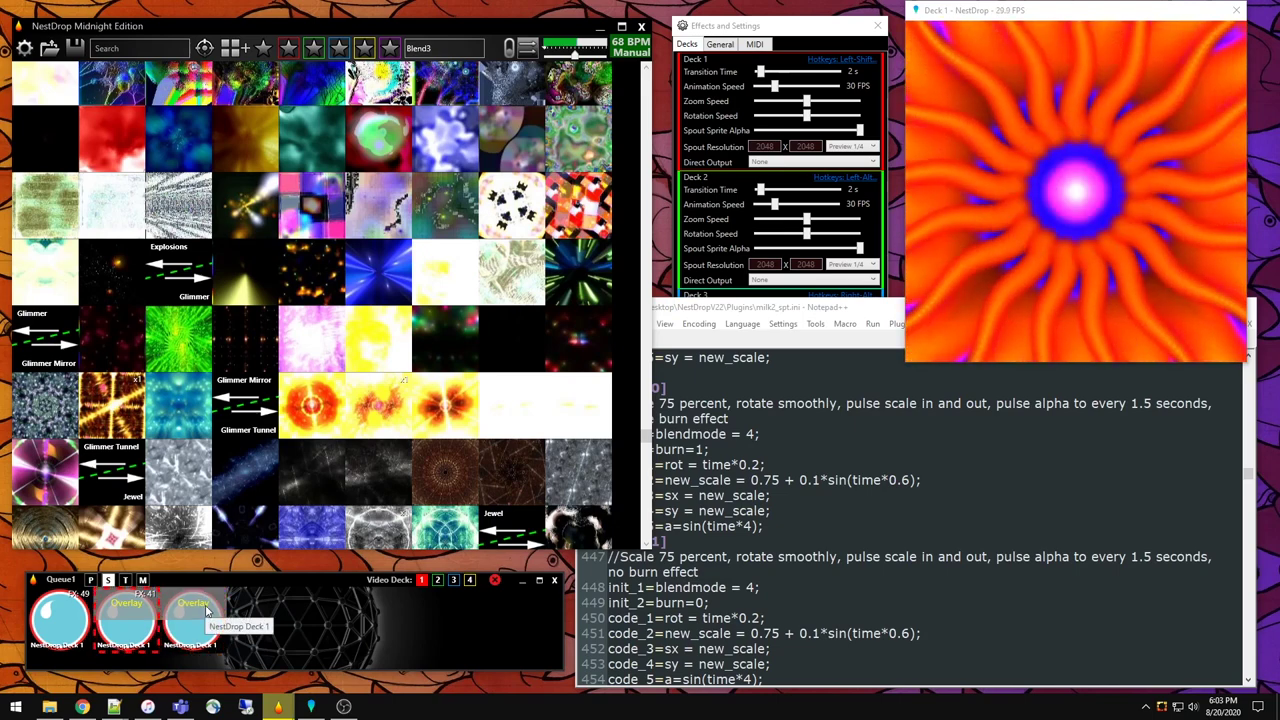
{"action": "left_click", "coordinate": [207, 605]}
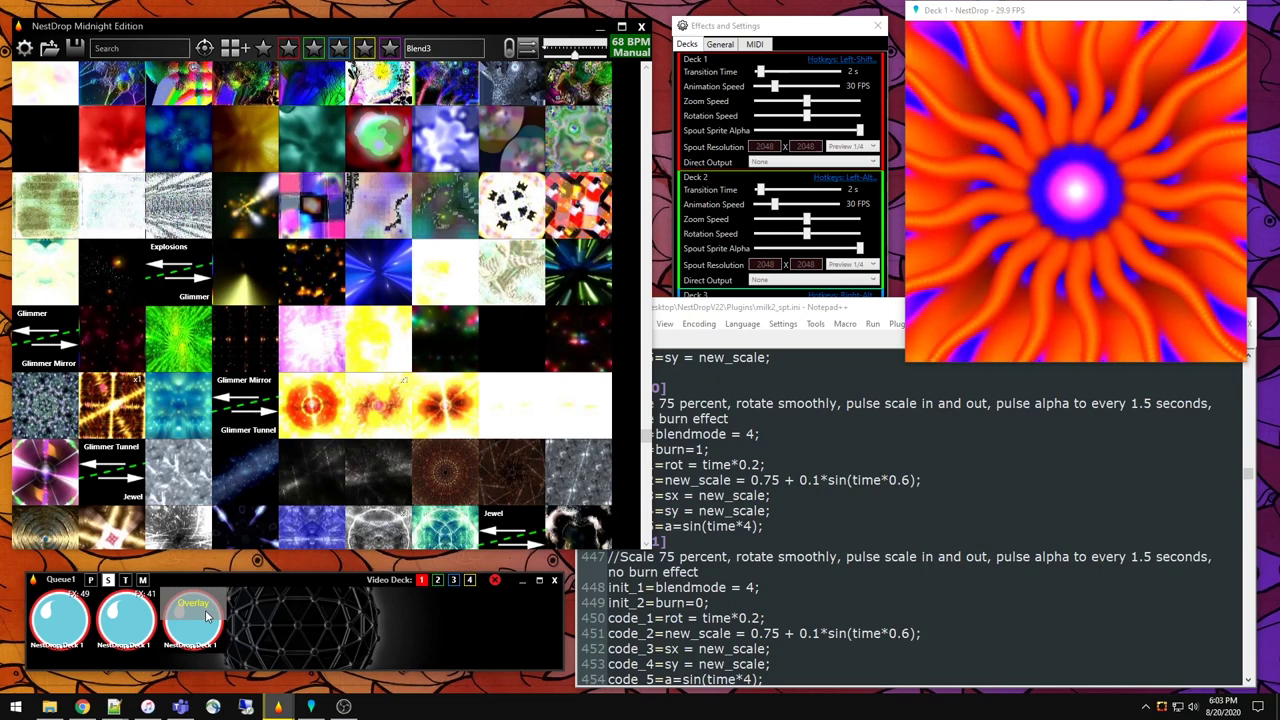
Step: Try a dark preset, return Deck 1 to the orange preset, and scroll milk2_spt.ini to its top
{"action": "left_click", "coordinate": [318, 415]}
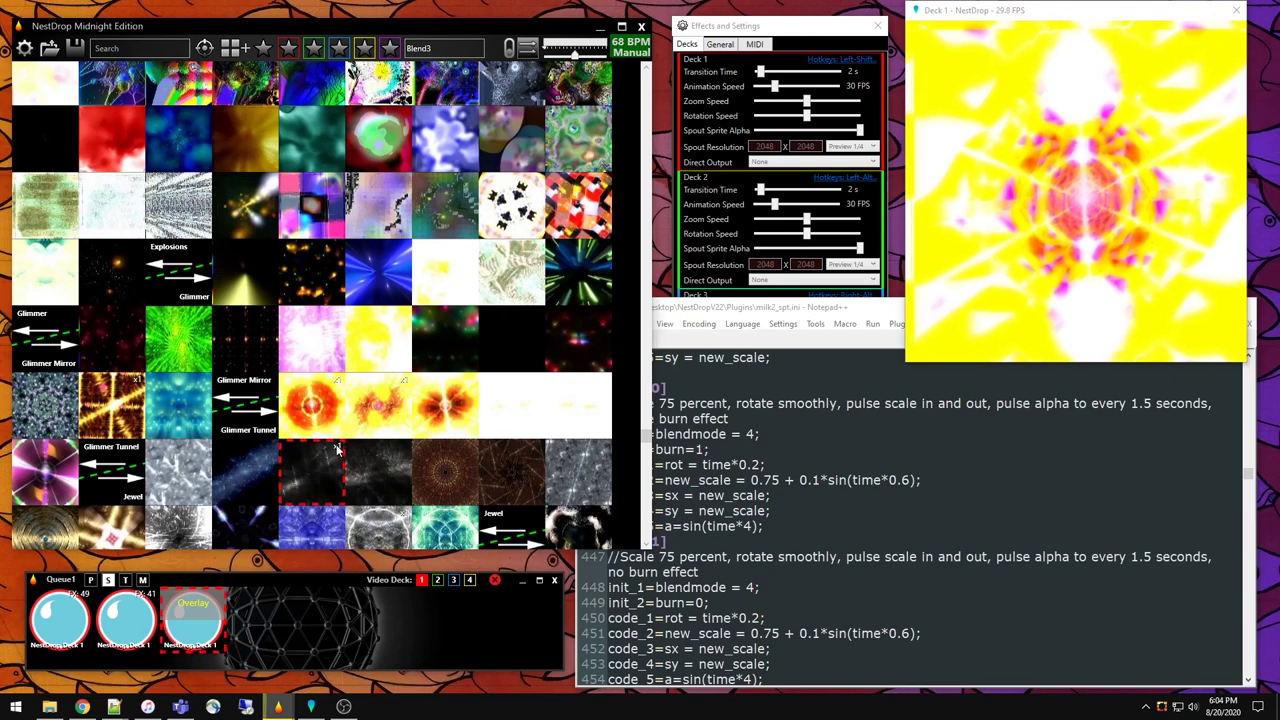
{"action": "left_click", "coordinate": [367, 455]}
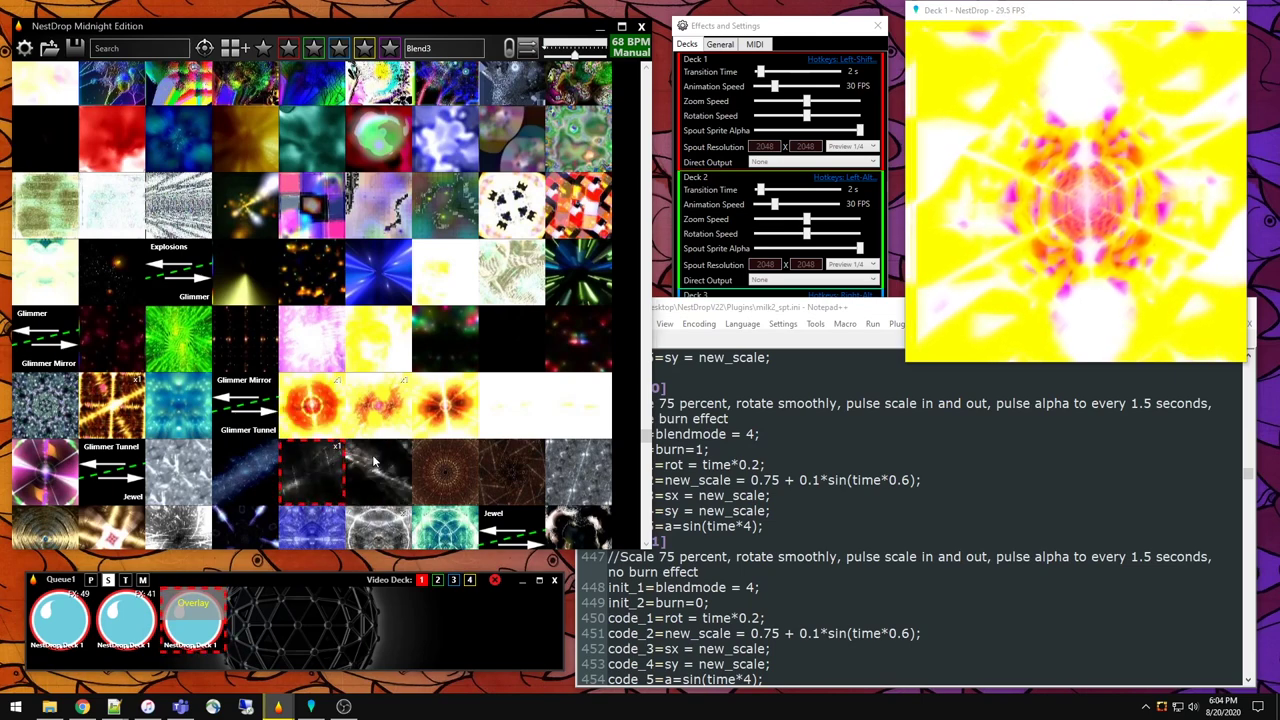
{"action": "left_click", "coordinate": [312, 405]}
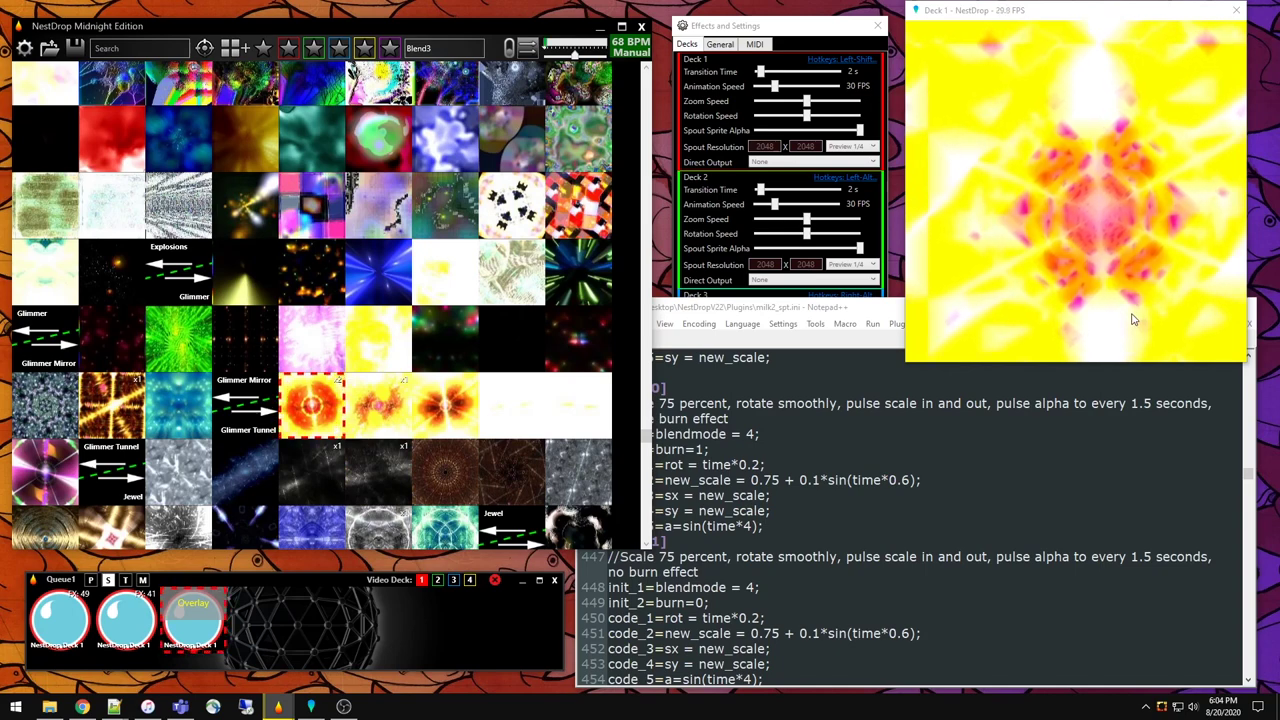
{"action": "left_click", "coordinate": [1248, 478]}
{"action": "left_click_drag", "start_coordinate": [1248, 478], "coordinate": [1248, 364]}
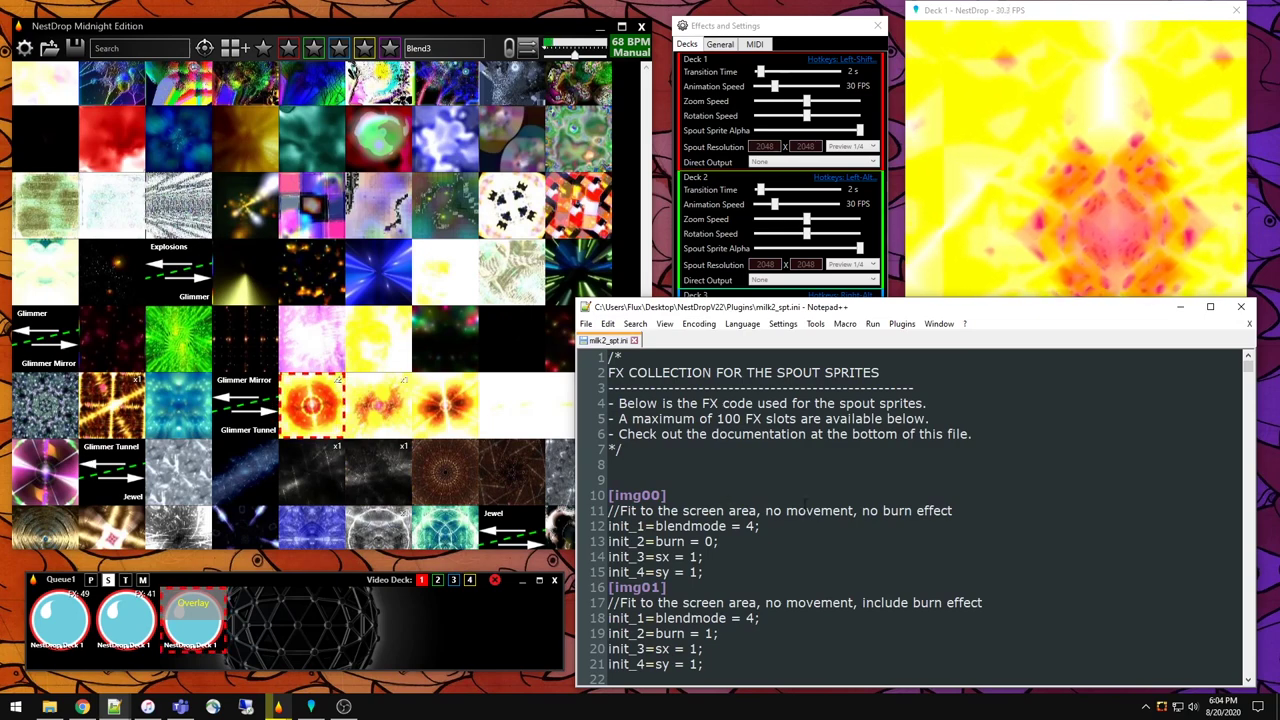
Step: Switch Deck 1 to a new preset and activate the third queue item as an FX 01 Overlay sprite
{"action": "left_click", "coordinate": [1017, 222]}
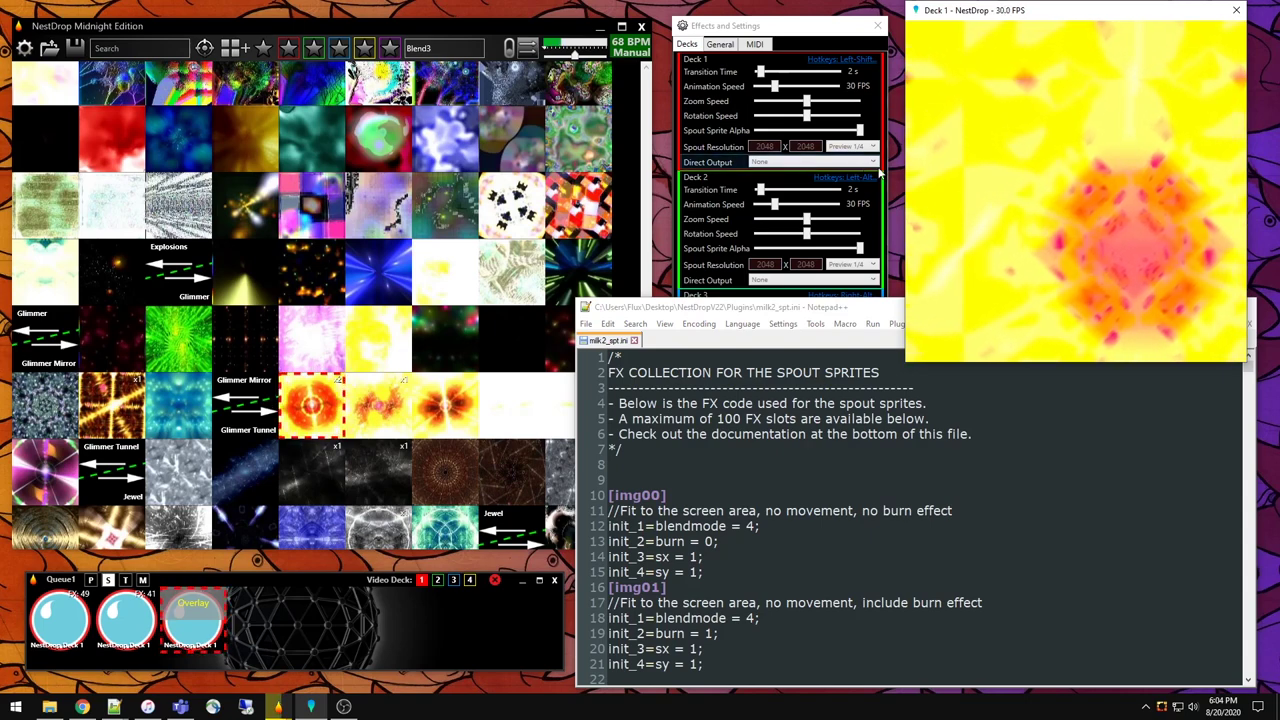
{"action": "left_click", "coordinate": [857, 133]}
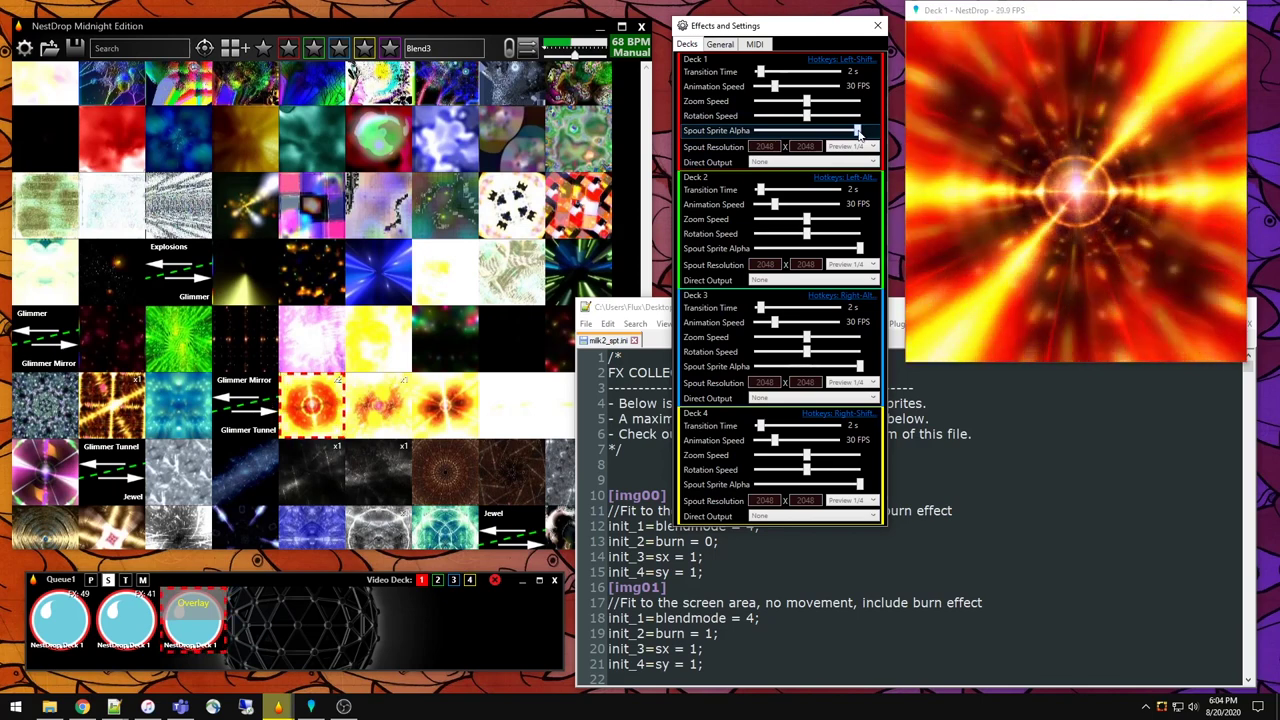
{"action": "left_click", "coordinate": [197, 604]}
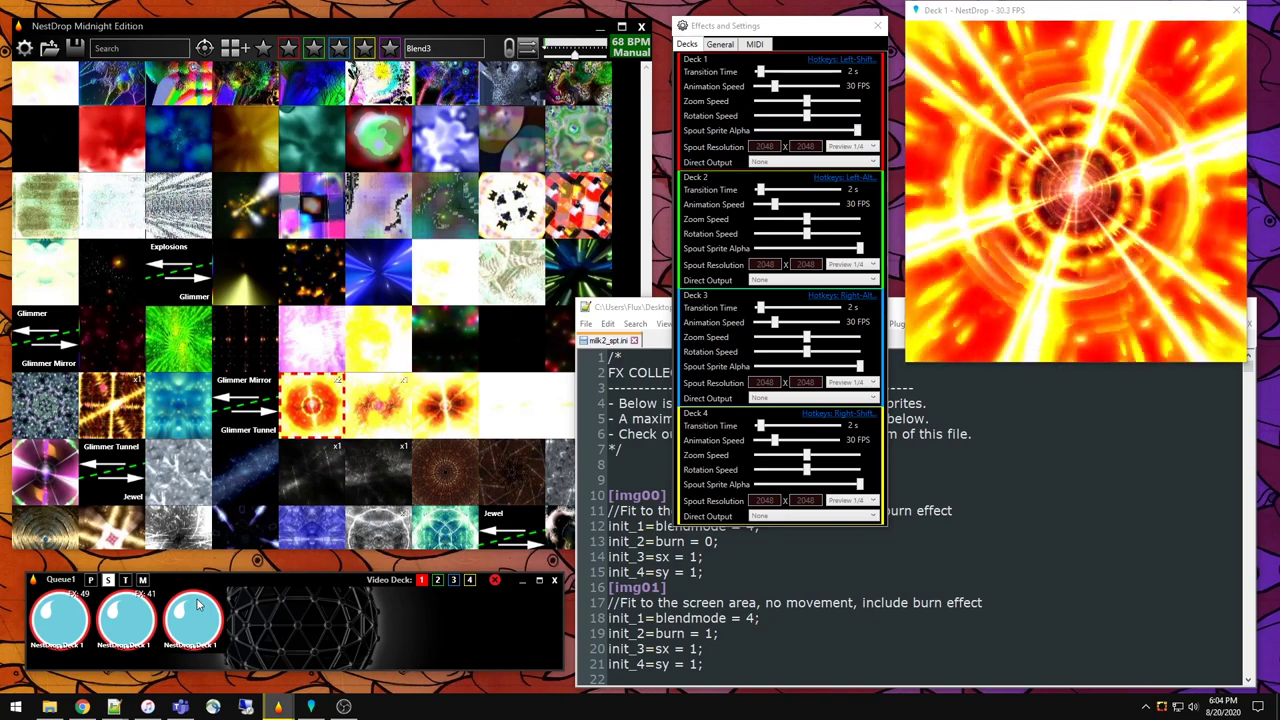
{"action": "left_click", "coordinate": [197, 604]}
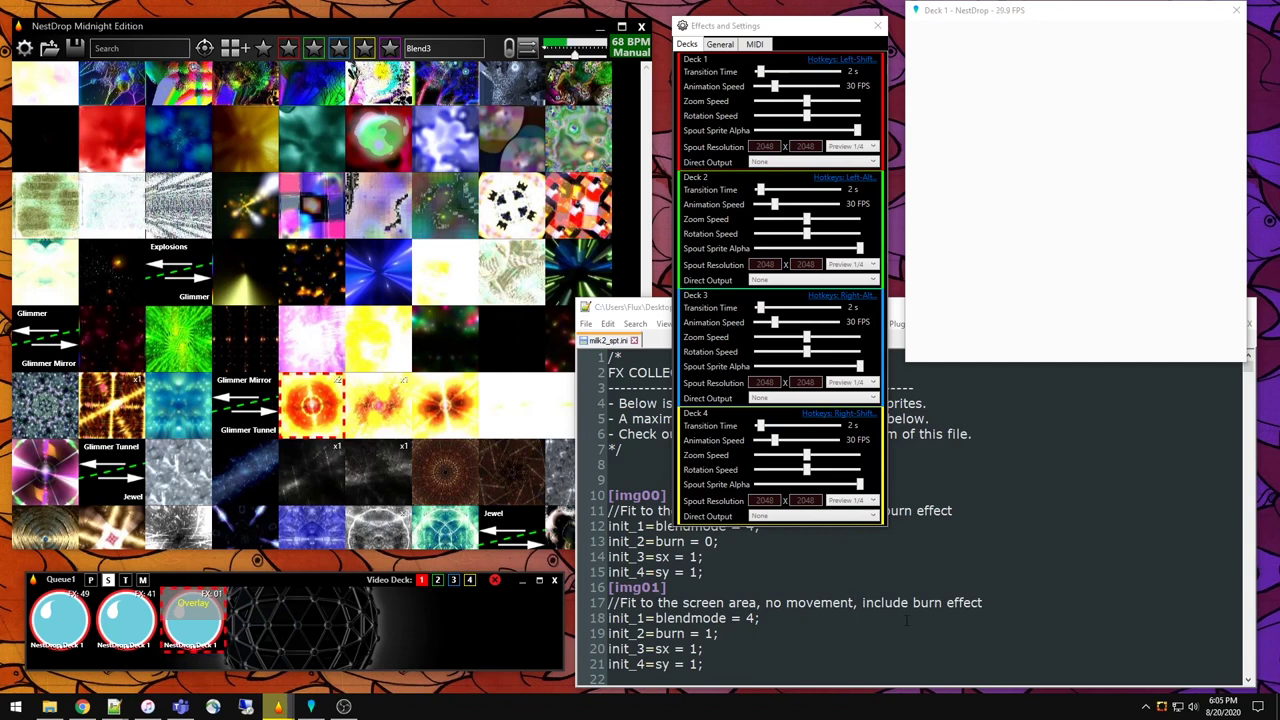
Step: Test Deck 1's Spout Sprite Alpha around half, trying a fiery preset, then load the orange Sparkle preset
{"action": "left_click_drag", "start_coordinate": [857, 130], "coordinate": [759, 134]}
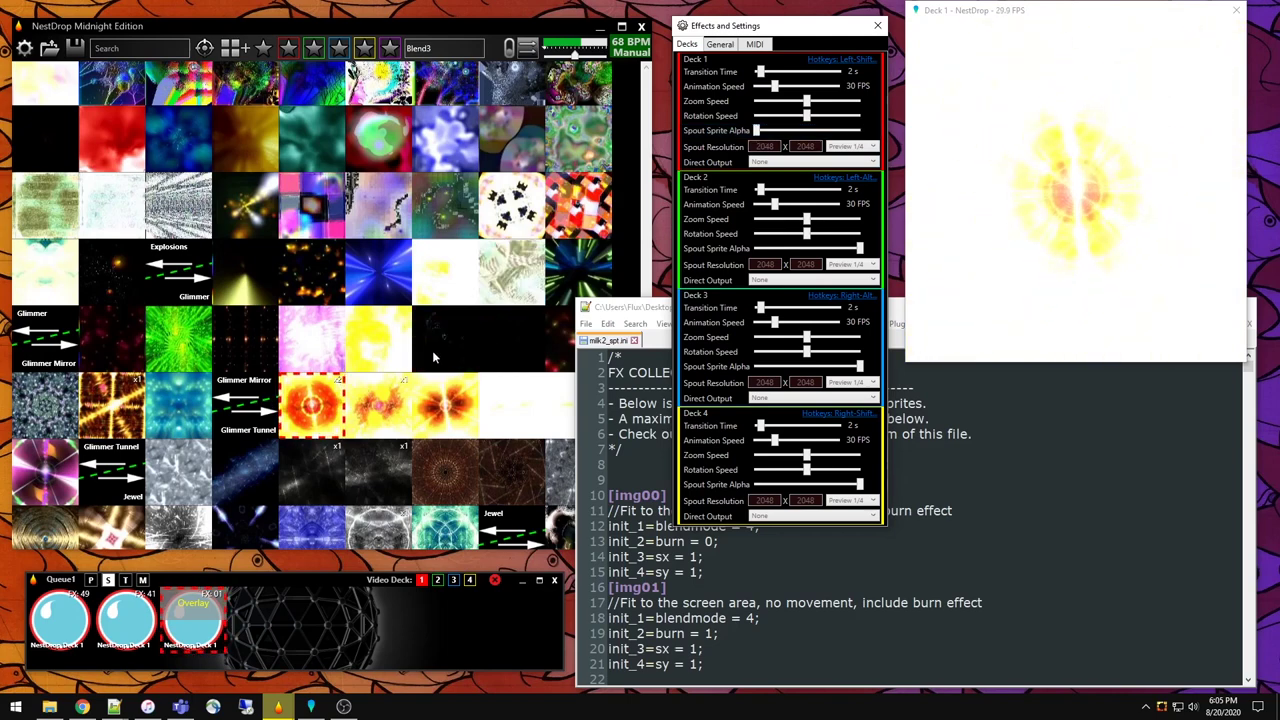
{"action": "left_click", "coordinate": [307, 283]}
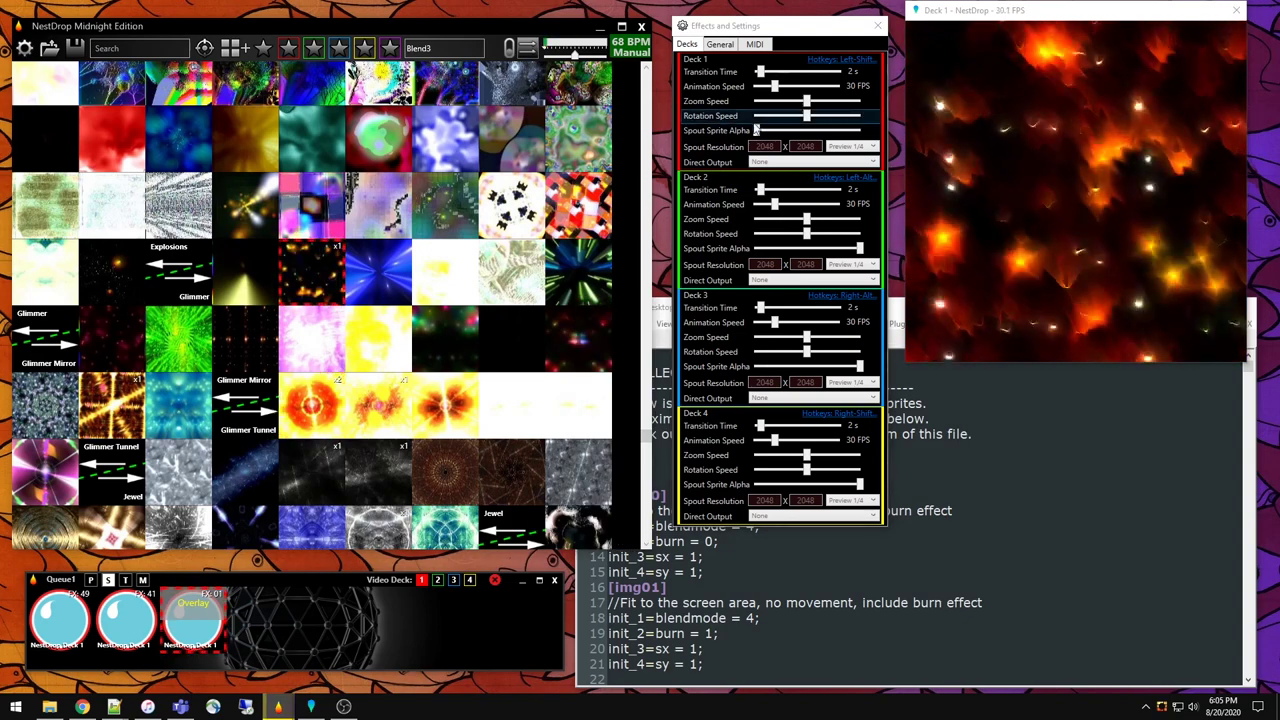
{"action": "left_click_drag", "start_coordinate": [757, 131], "coordinate": [799, 135]}
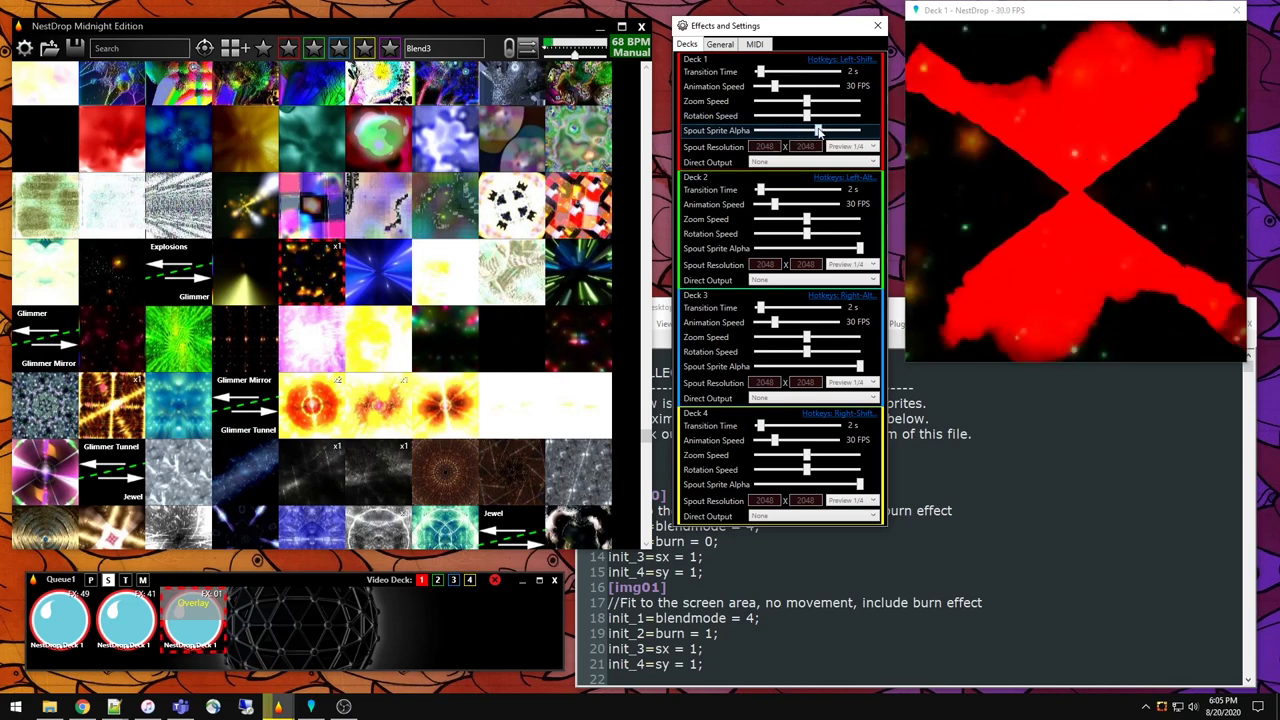
{"action": "left_click_drag", "start_coordinate": [802, 134], "coordinate": [792, 134]}
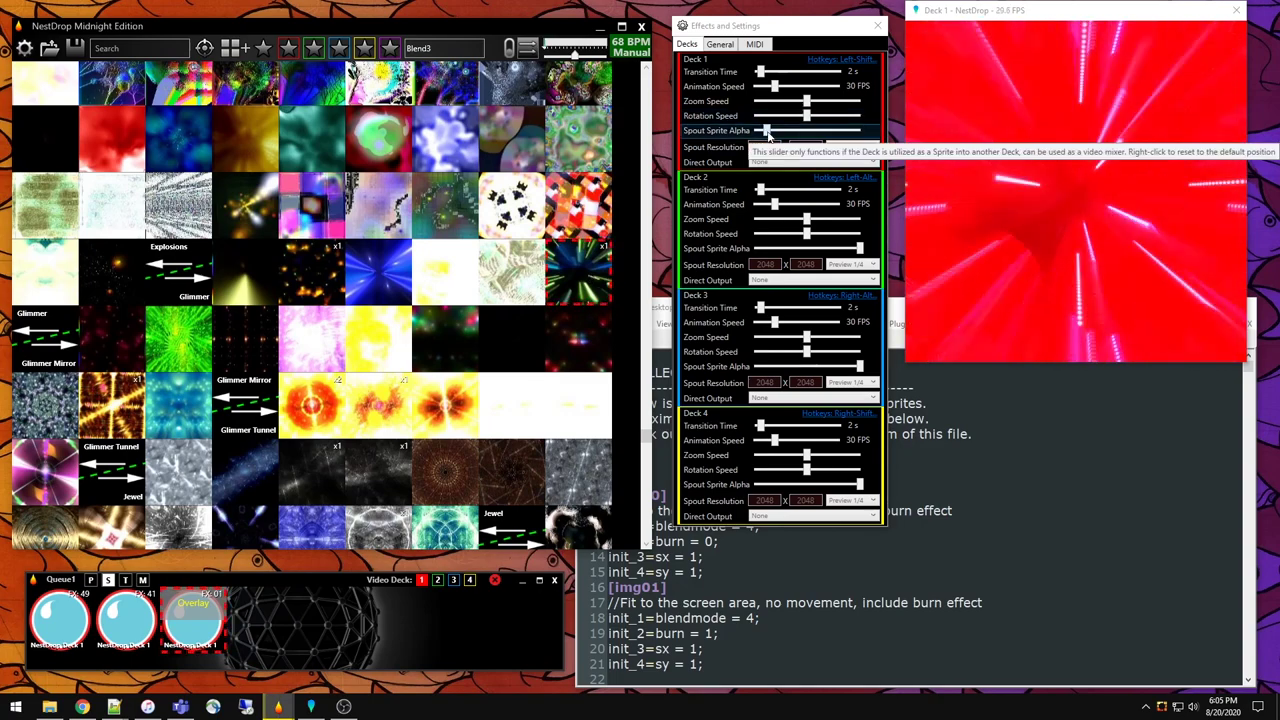
{"action": "scroll", "coordinate": [555, 380], "scroll_direction": "up", "scroll_amount": 5}
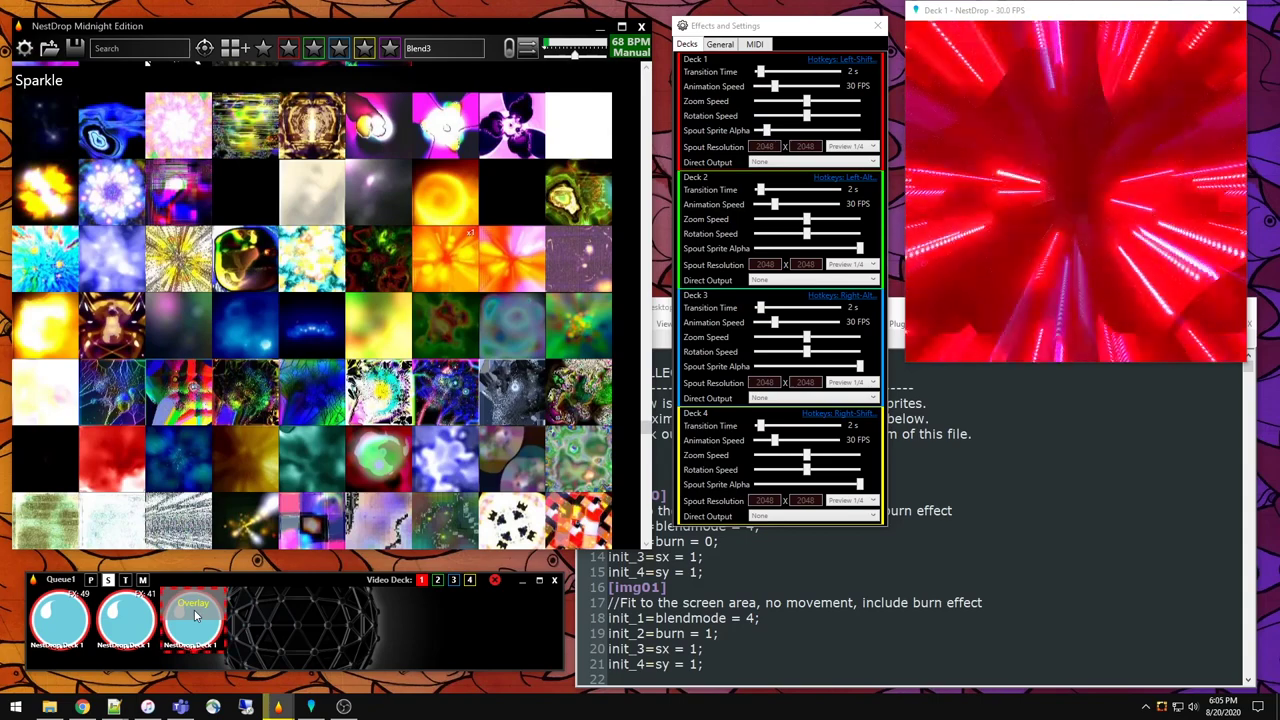
{"action": "left_click_drag", "start_coordinate": [765, 130], "coordinate": [845, 143]}
{"action": "scroll", "coordinate": [437, 428], "scroll_direction": "up", "scroll_amount": 5}
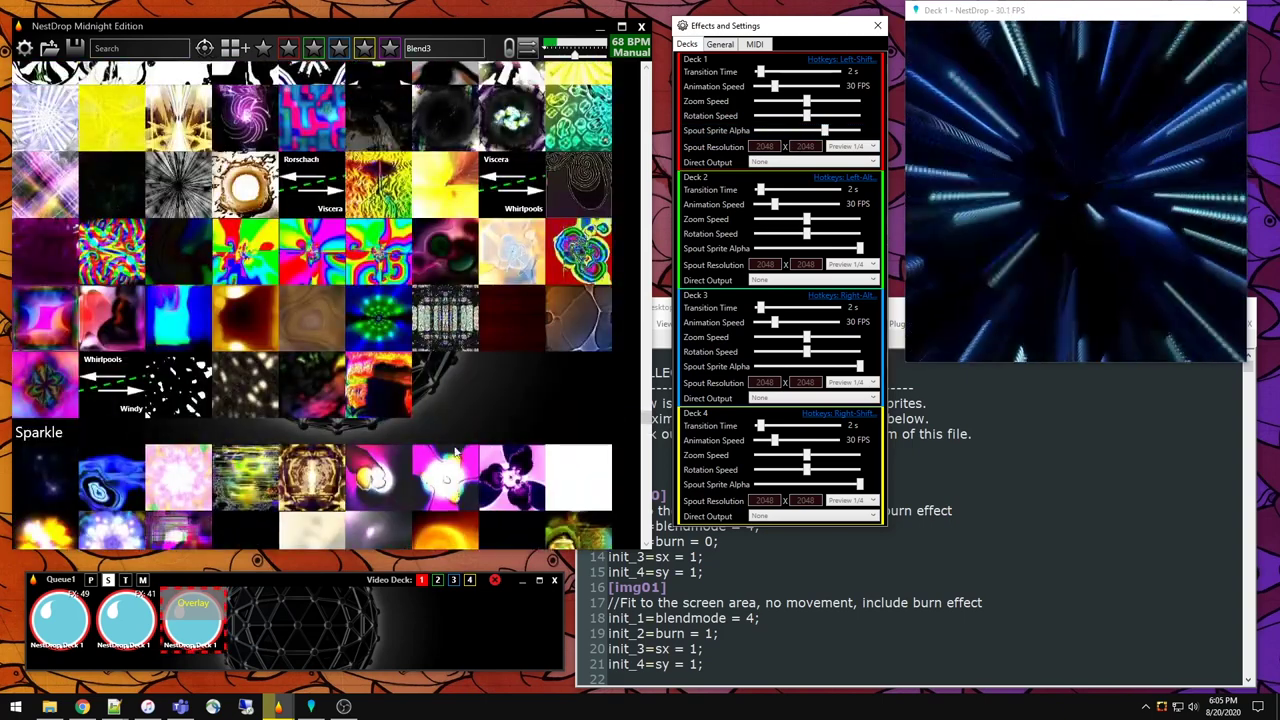
{"action": "scroll", "coordinate": [437, 428], "scroll_direction": "down", "scroll_amount": 2}
{"action": "left_click", "coordinate": [437, 428]}
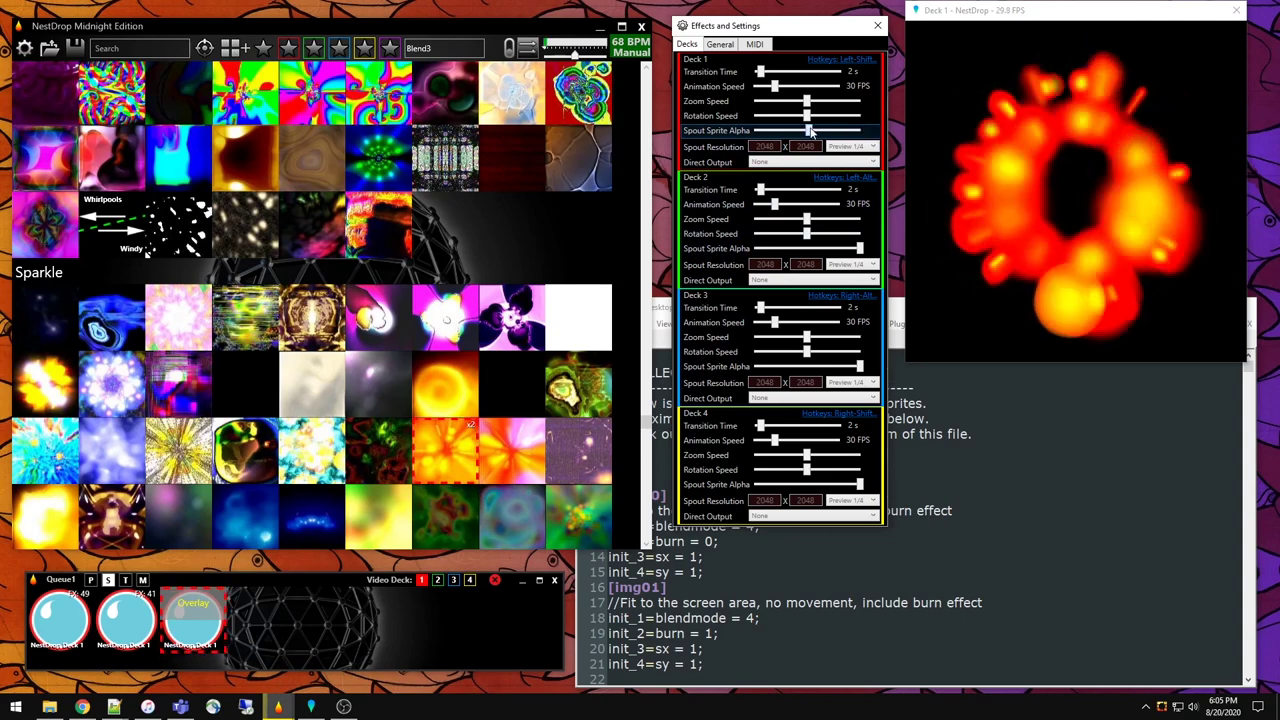
Step: Scroll milk2_spt.ini to img02, reapply the third queue sprite with FX 02, and set sprite alpha to full
{"action": "left_click", "coordinate": [862, 585]}
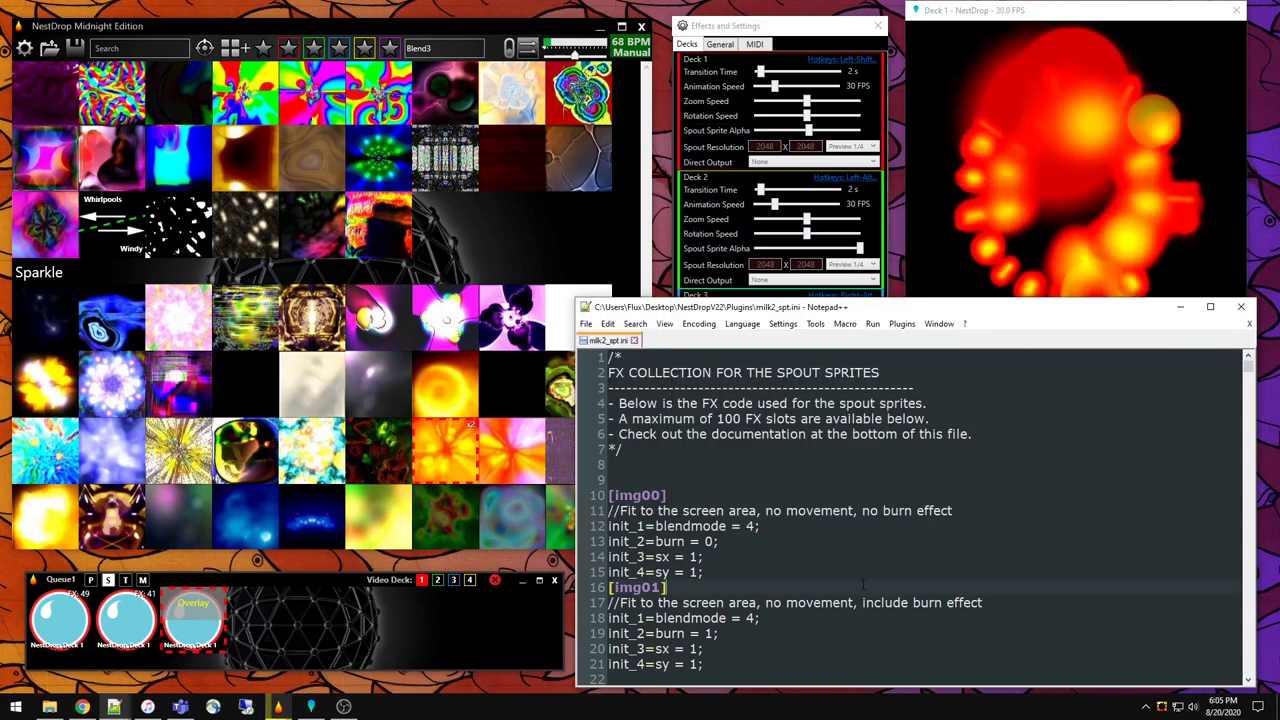
{"action": "scroll", "coordinate": [862, 585], "scroll_direction": "down", "scroll_amount": 5}
{"action": "scroll", "coordinate": [862, 588], "scroll_direction": "down", "scroll_amount": 1}
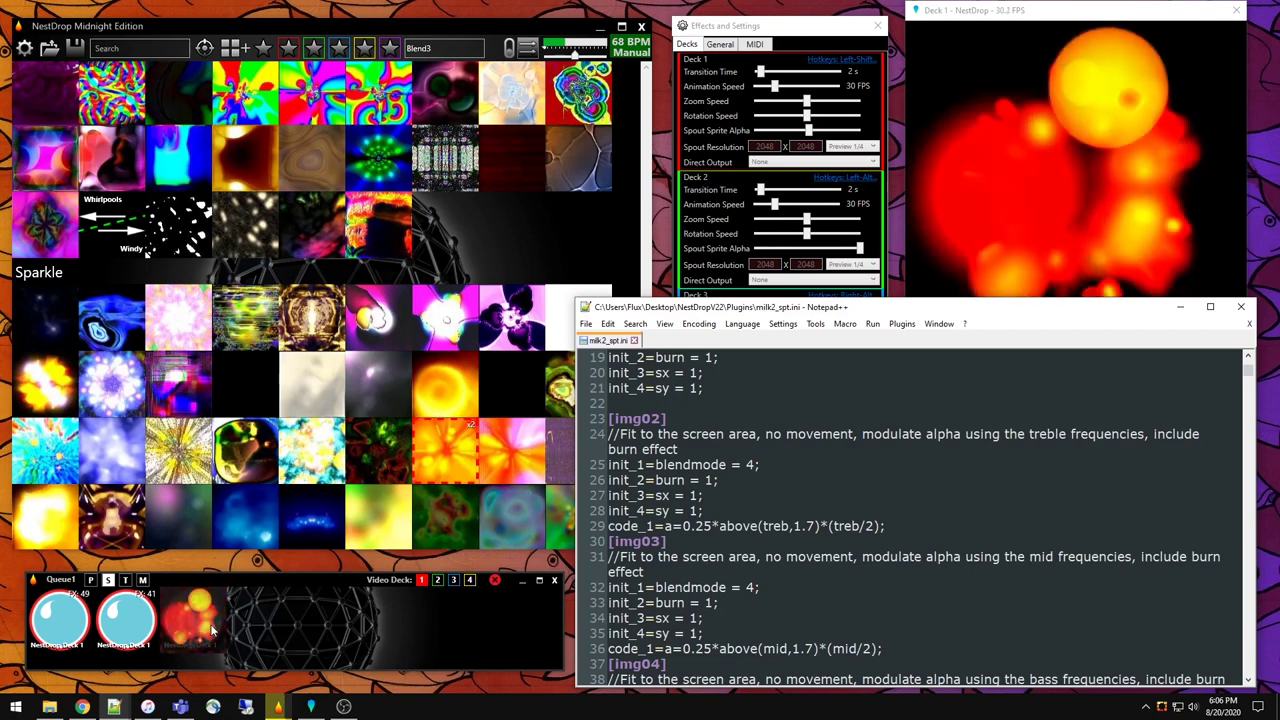
{"action": "left_click", "coordinate": [210, 628]}
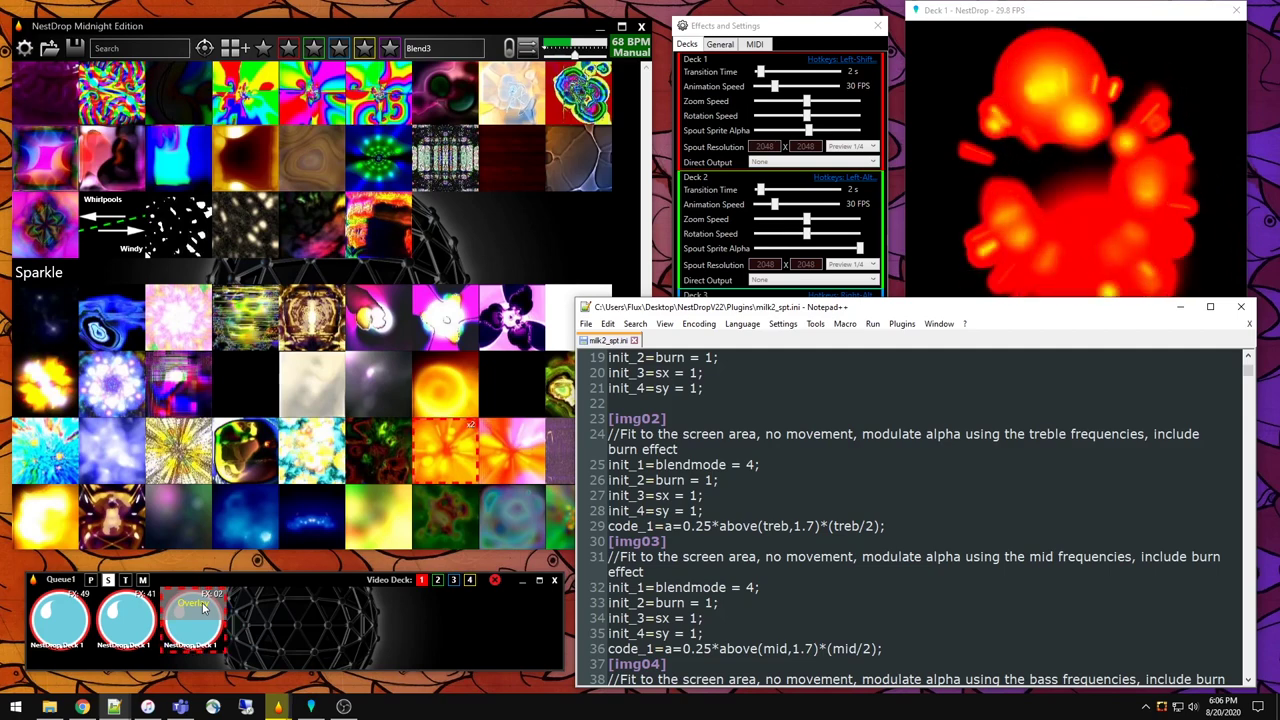
{"action": "left_click", "coordinate": [1049, 206]}
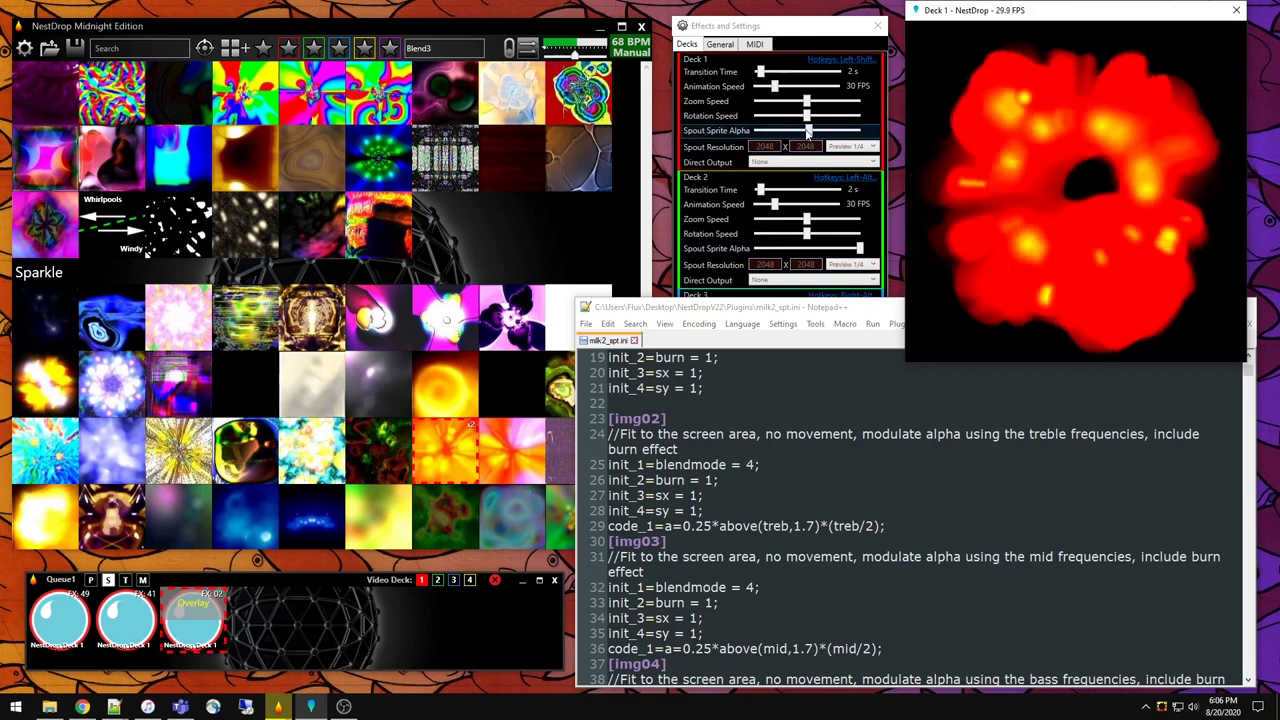
{"action": "left_click_drag", "start_coordinate": [808, 131], "coordinate": [868, 131]}
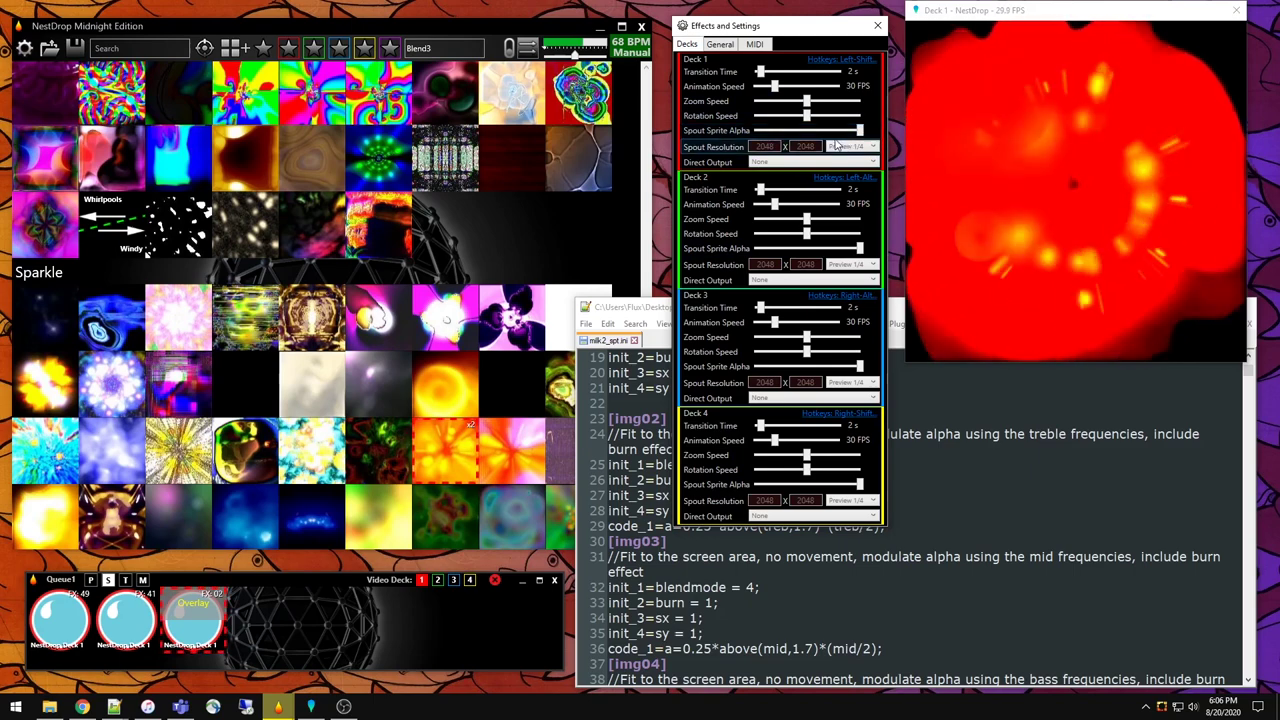
{"action": "left_click", "coordinate": [626, 240]}
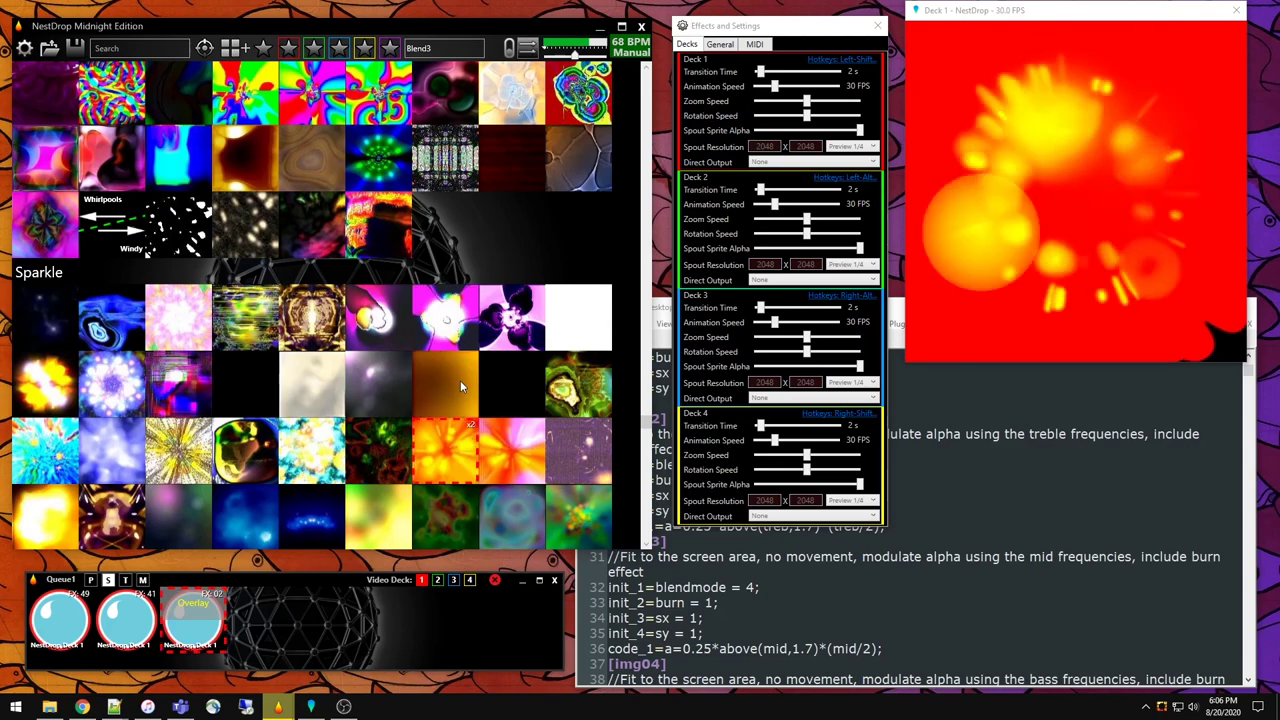
Step: Scroll the preset grid for a light-streak preset and check line 33 of milk2_spt.ini
{"action": "scroll", "coordinate": [620, 320], "scroll_direction": "down", "scroll_amount": 5}
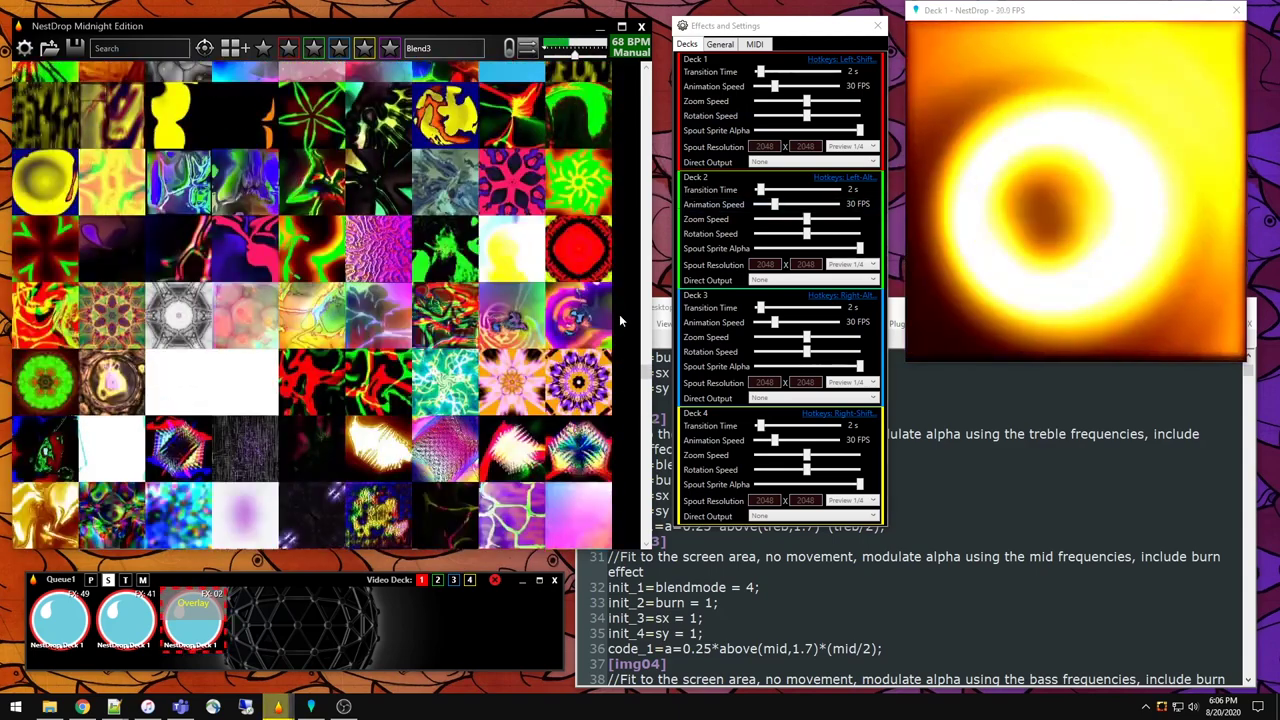
{"action": "scroll", "coordinate": [620, 320], "scroll_direction": "up", "scroll_amount": 3}
{"action": "scroll", "coordinate": [620, 328], "scroll_direction": "up", "scroll_amount": 2}
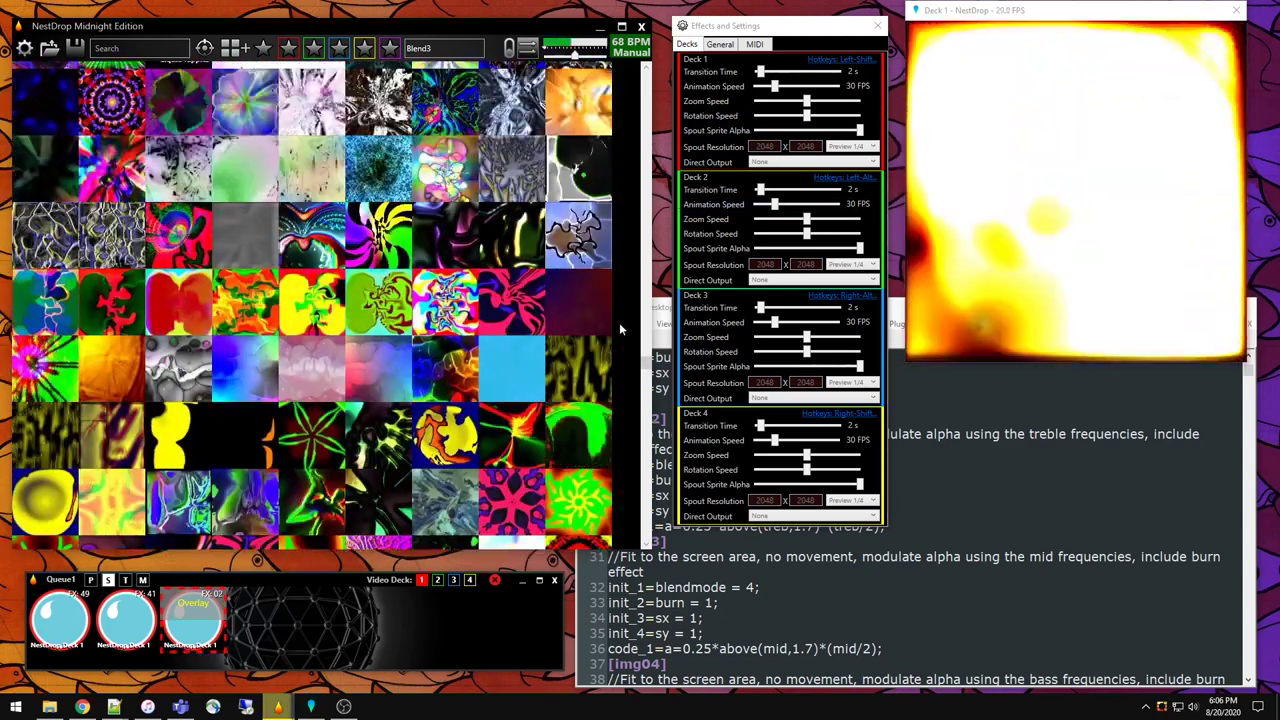
{"action": "scroll", "coordinate": [620, 328], "scroll_direction": "up", "scroll_amount": 5}
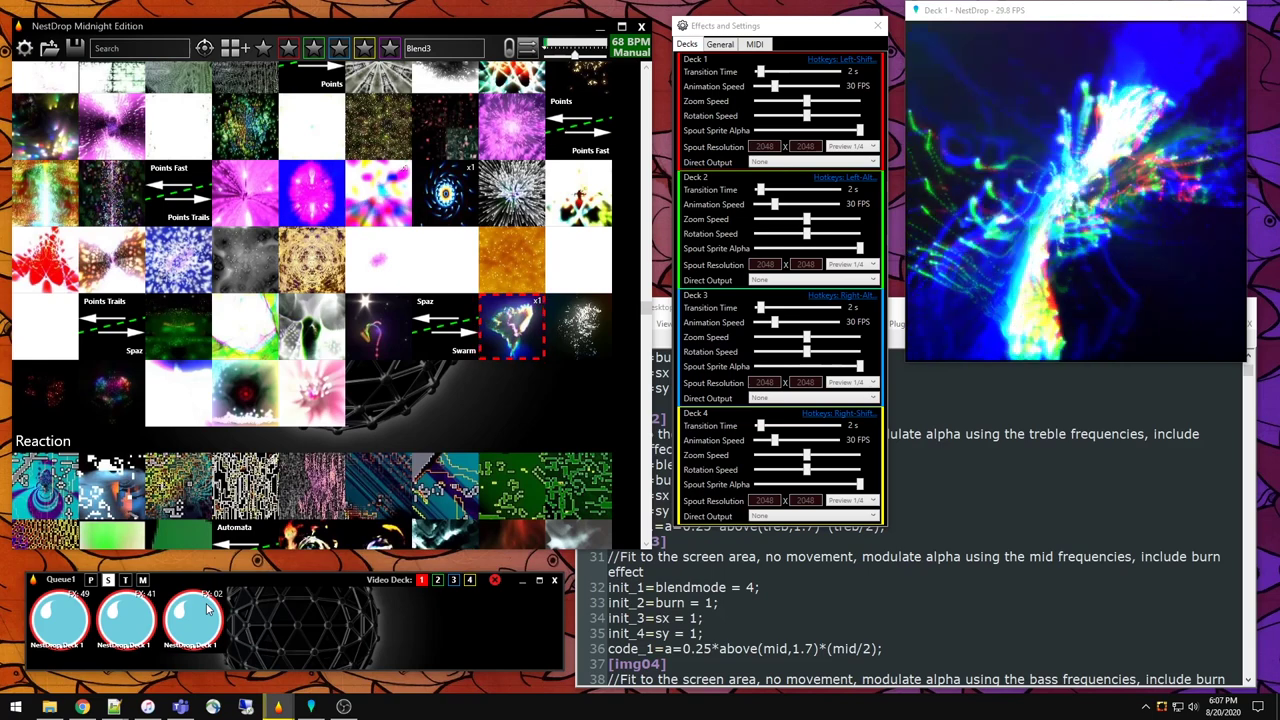
{"action": "left_click", "coordinate": [741, 604]}
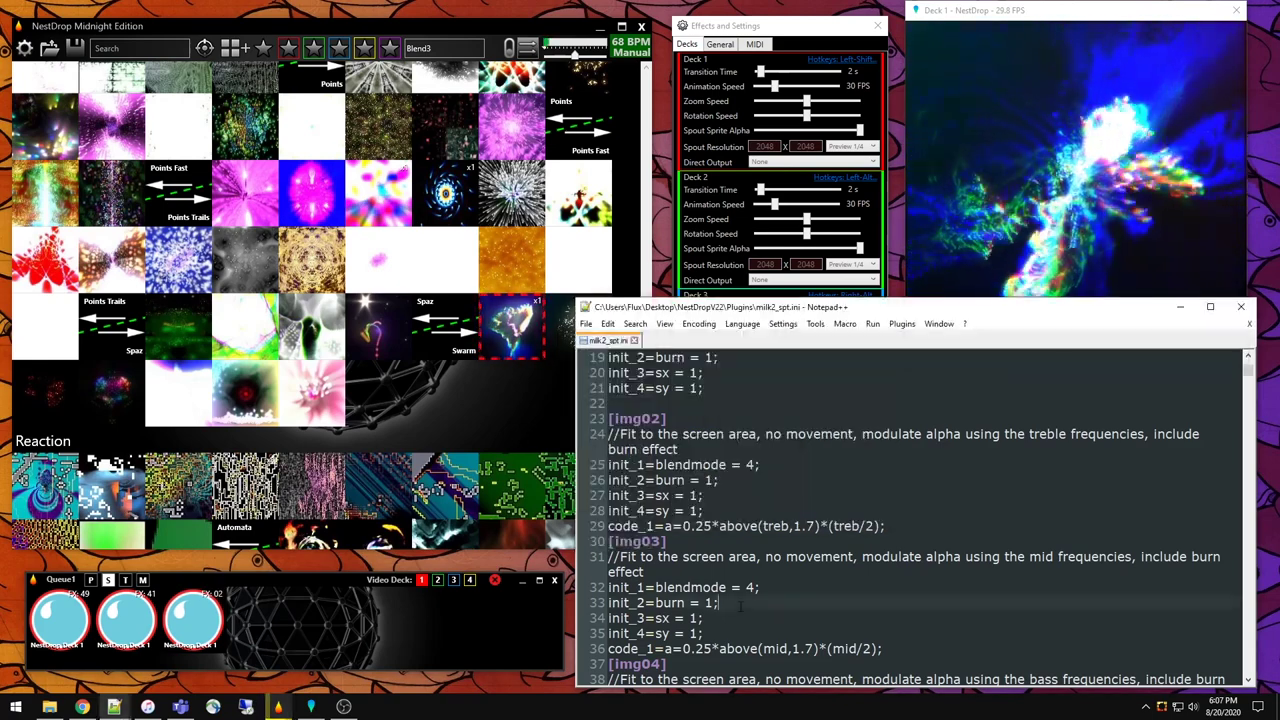
{"action": "left_click", "coordinate": [963, 262]}
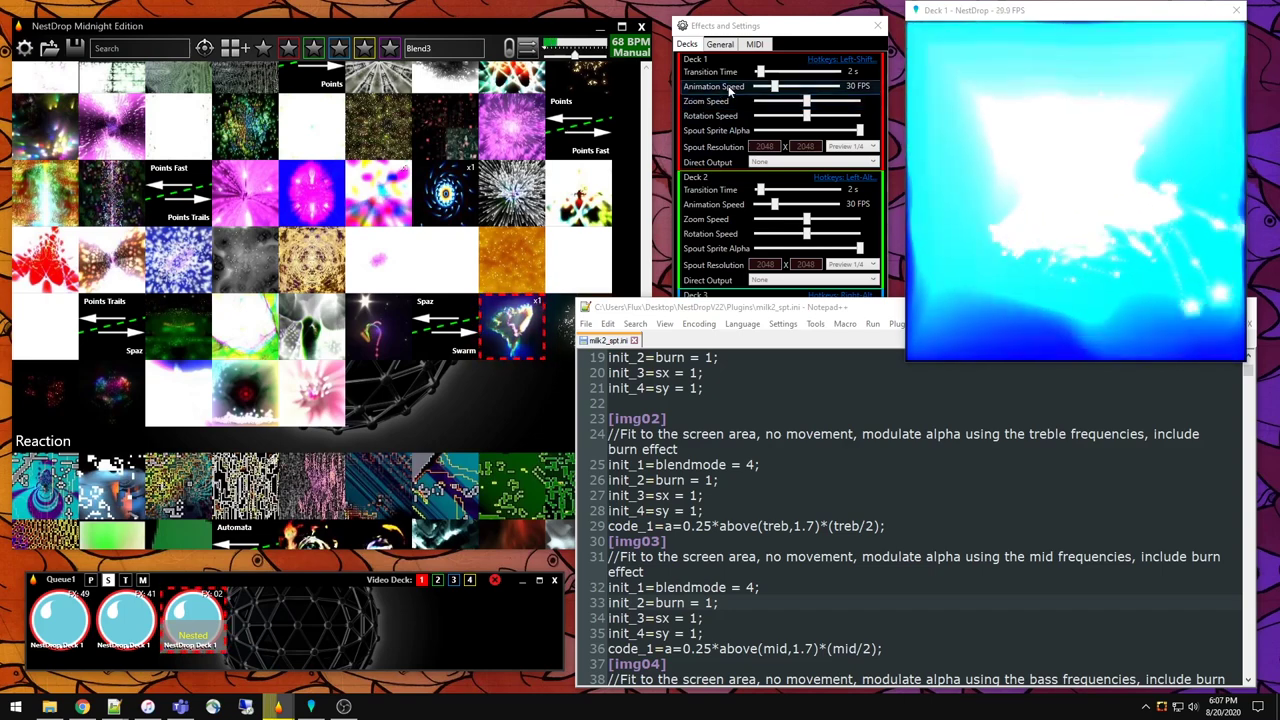
Step: Lower Deck 1's sprite alpha to test it, then load the blue mandala preset on Deck 1
{"action": "left_click", "coordinate": [842, 131]}
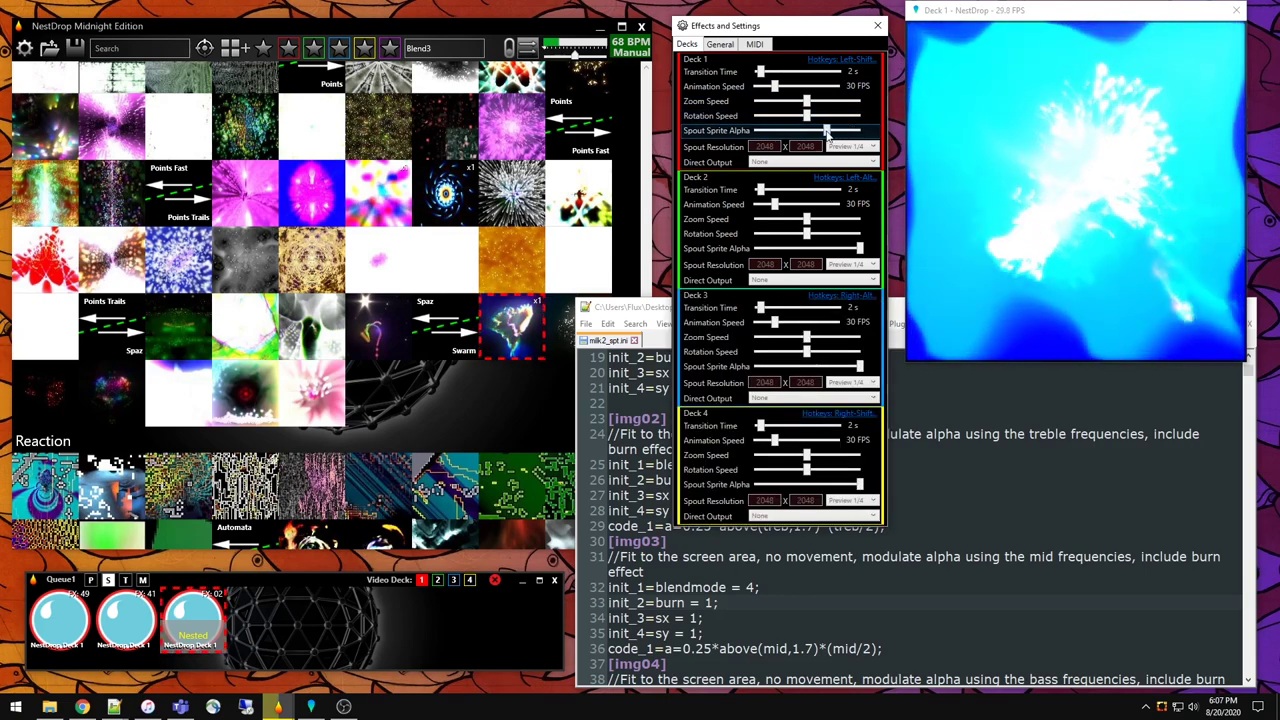
{"action": "left_click_drag", "start_coordinate": [826, 134], "coordinate": [769, 131]}
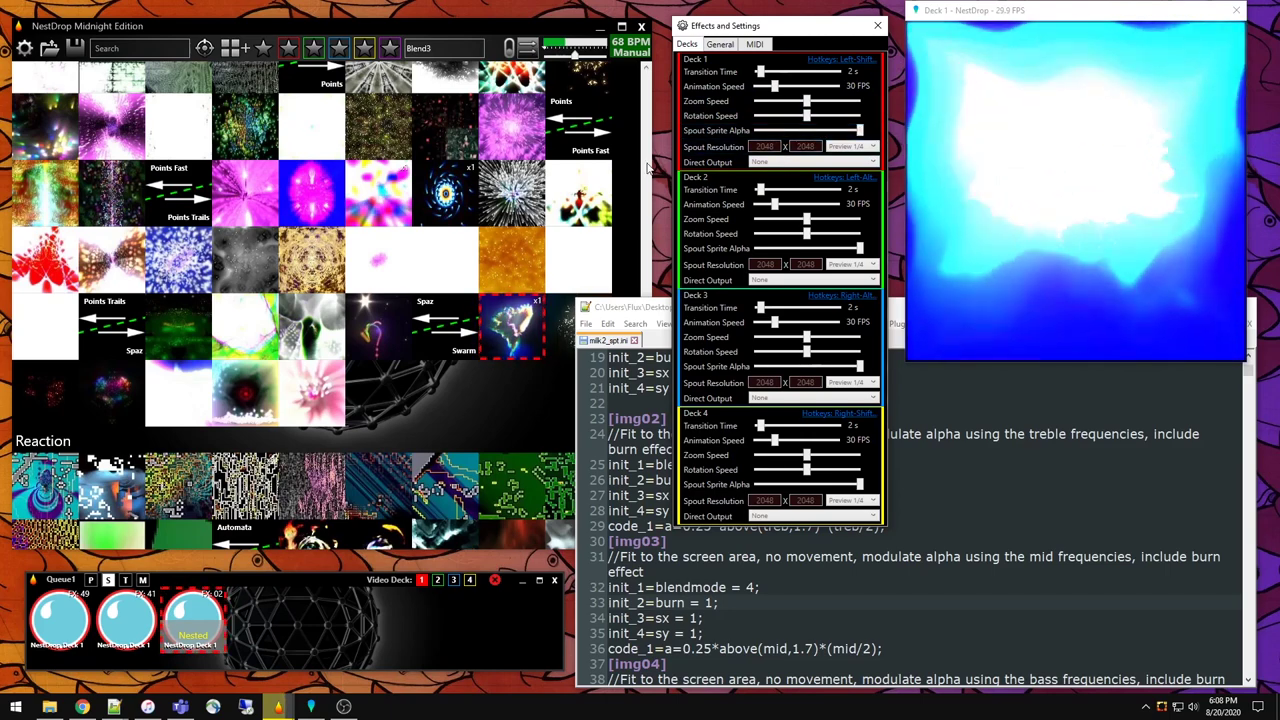
{"action": "left_click", "coordinate": [445, 192]}
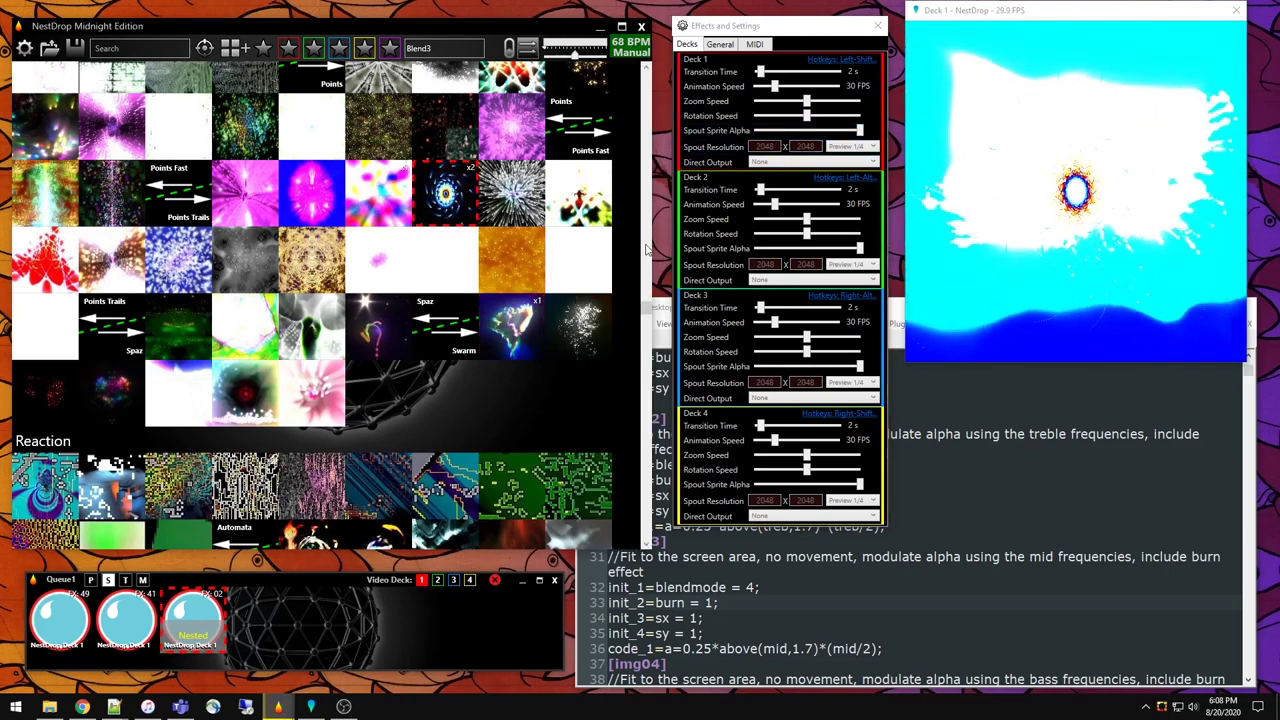